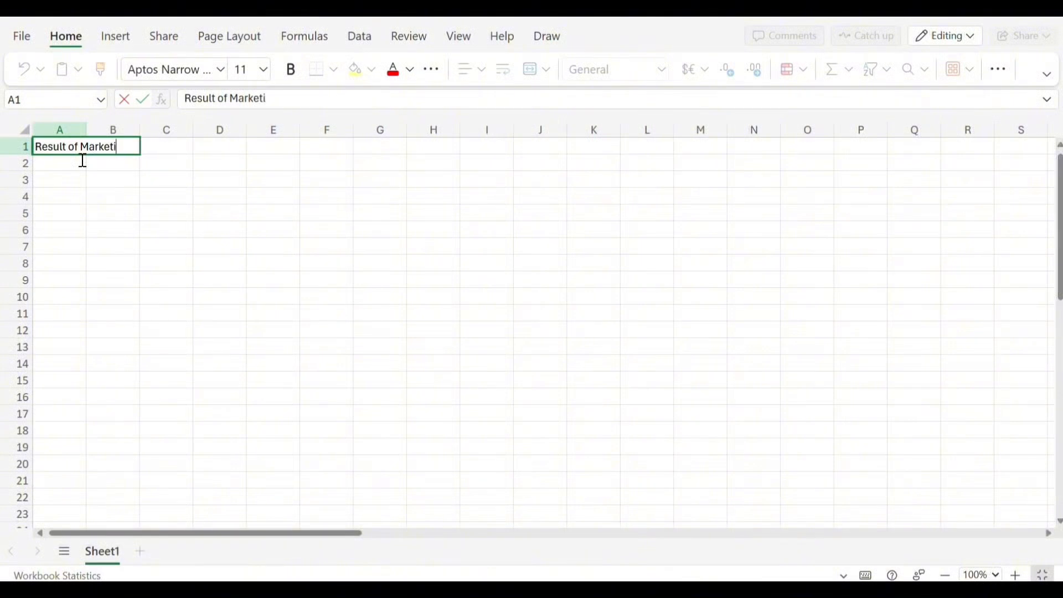
# Complete the title in cell A1 so it reads "Result of Marketing Campaign".
pyautogui.write('Campa')
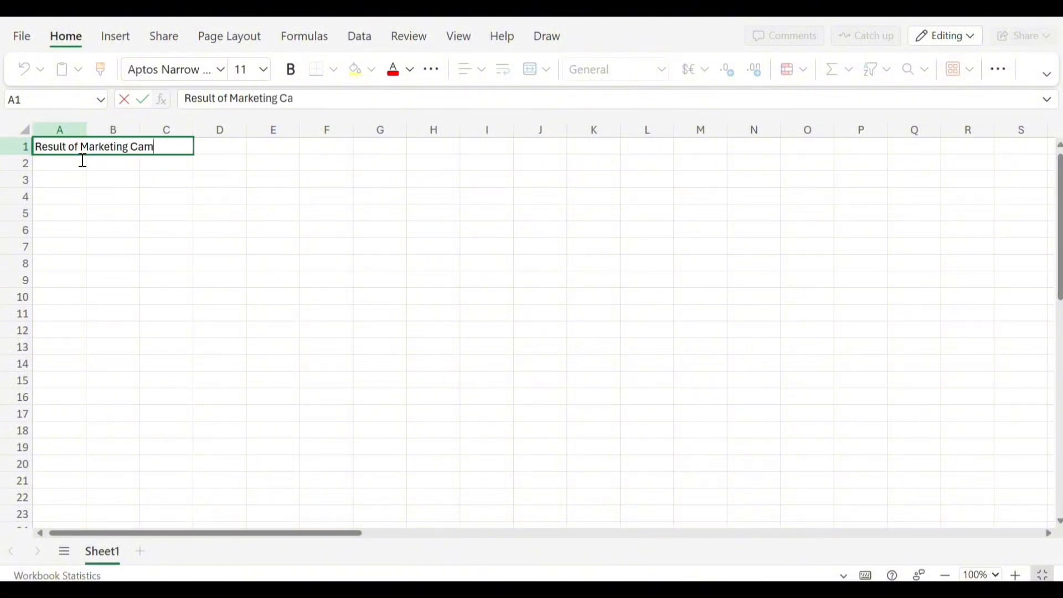
pyautogui.write('ign')
pyautogui.press('Return')
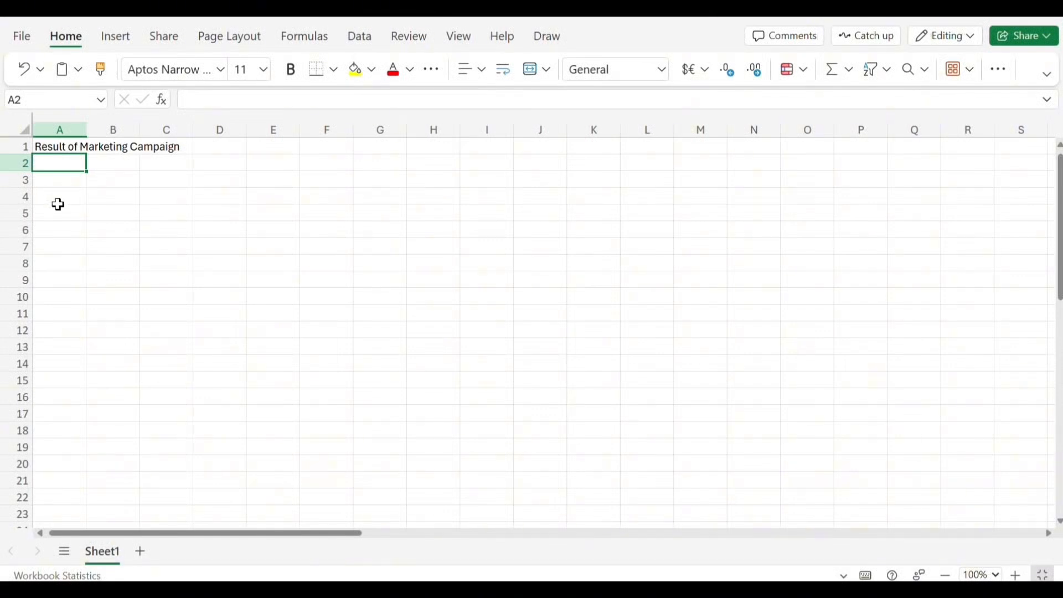
# Enter the subtitle "(sales in millions of euros)" in cell A2.
pyautogui.write('(sales')
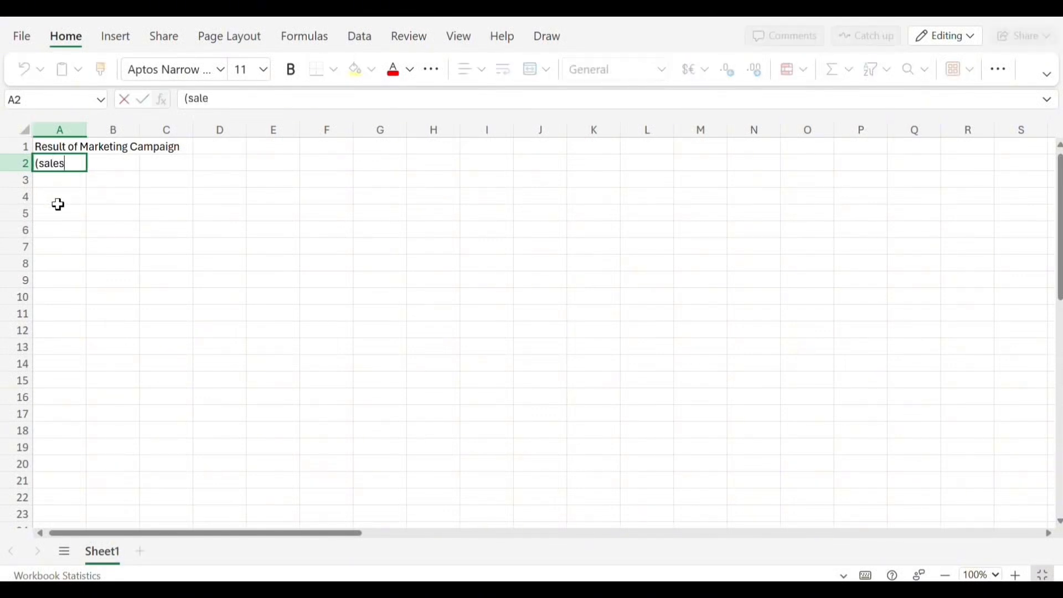
pyautogui.write(' in millions')
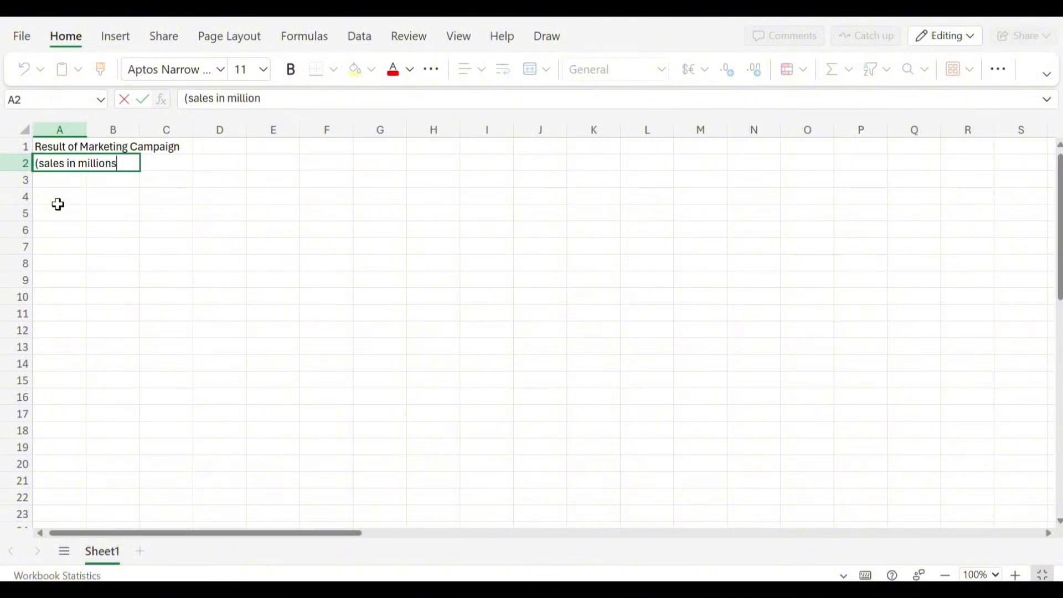
pyautogui.write(' of er')
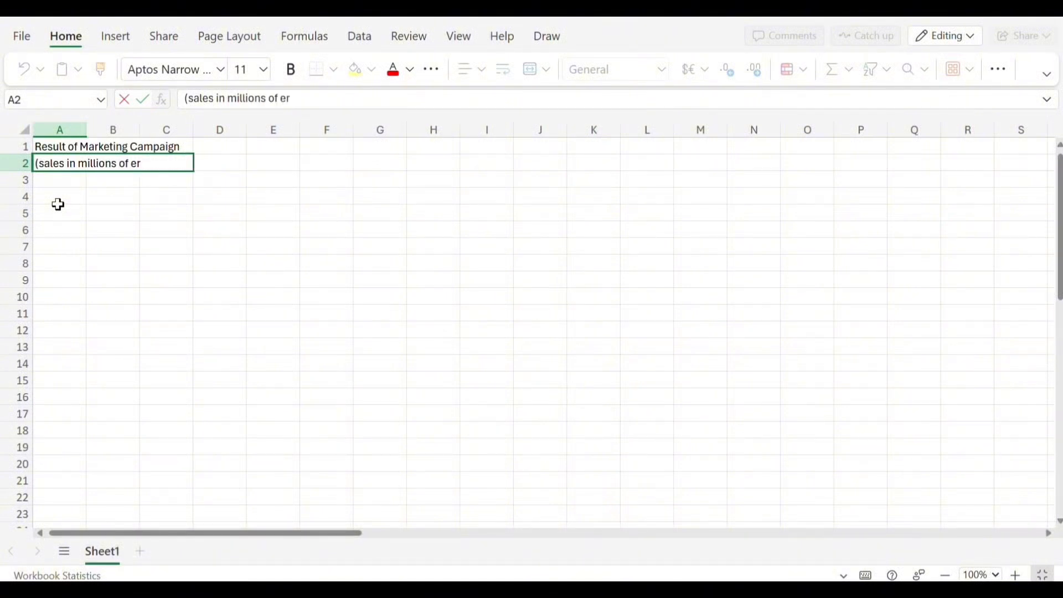
pyautogui.press('BackSpace')
pyautogui.write('uros )')
pyautogui.press('Return')
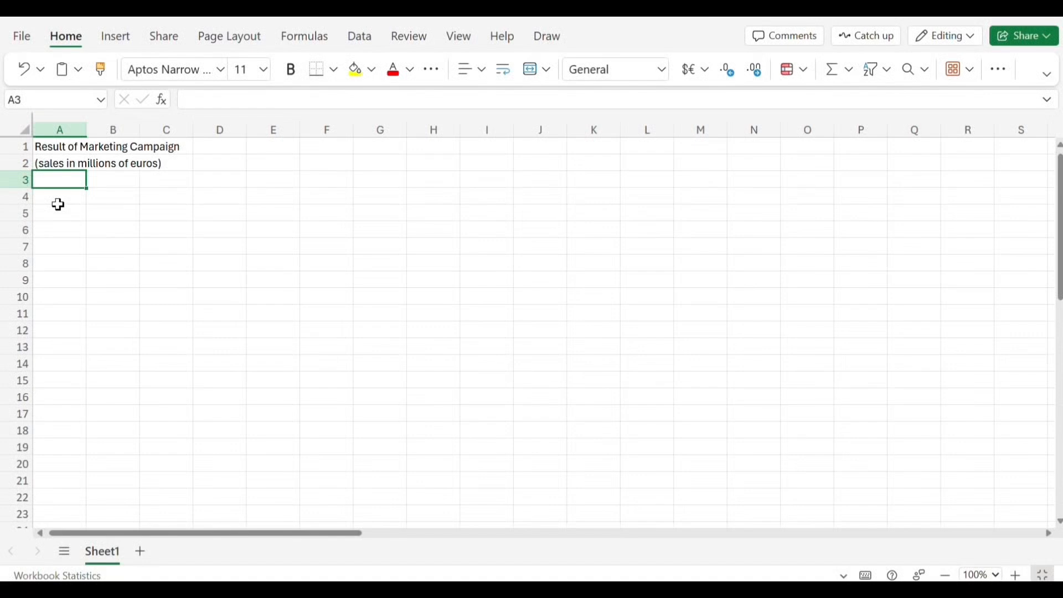
# Enter the column headings Brand A, Brand B and Brand C in cells B4 to D4.
pyautogui.press('Return')
pyautogui.press('Tab')
pyautogui.write('B')
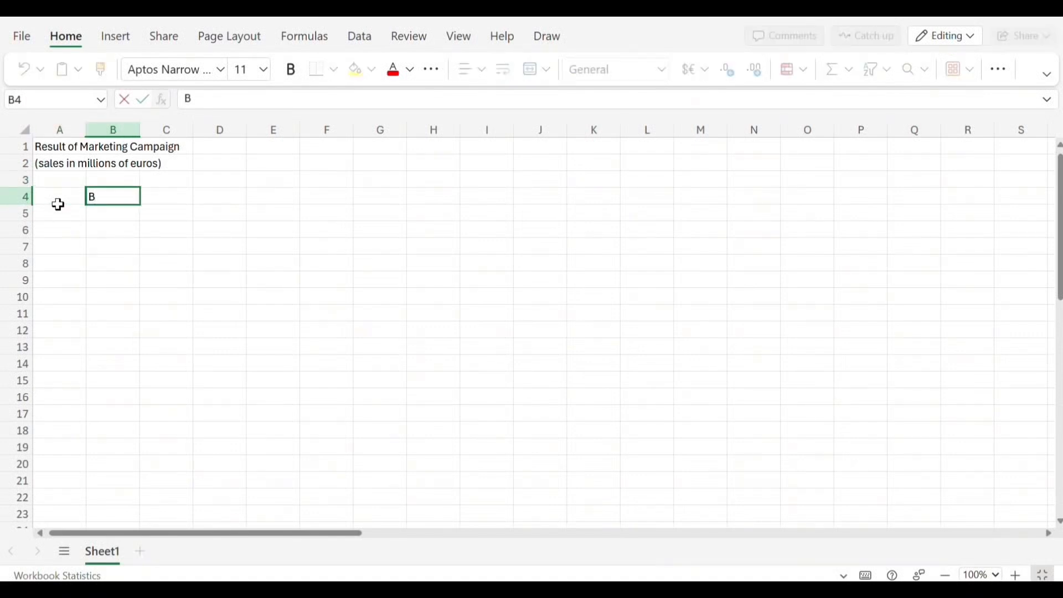
pyautogui.write('rand A')
pyautogui.press('Tab')
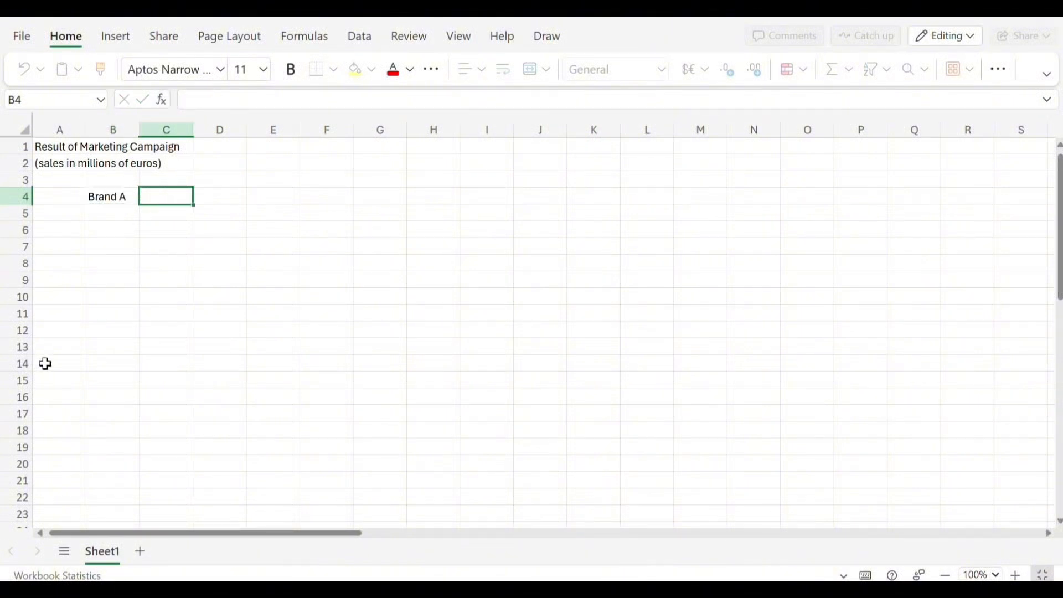
pyautogui.write('Brand B')
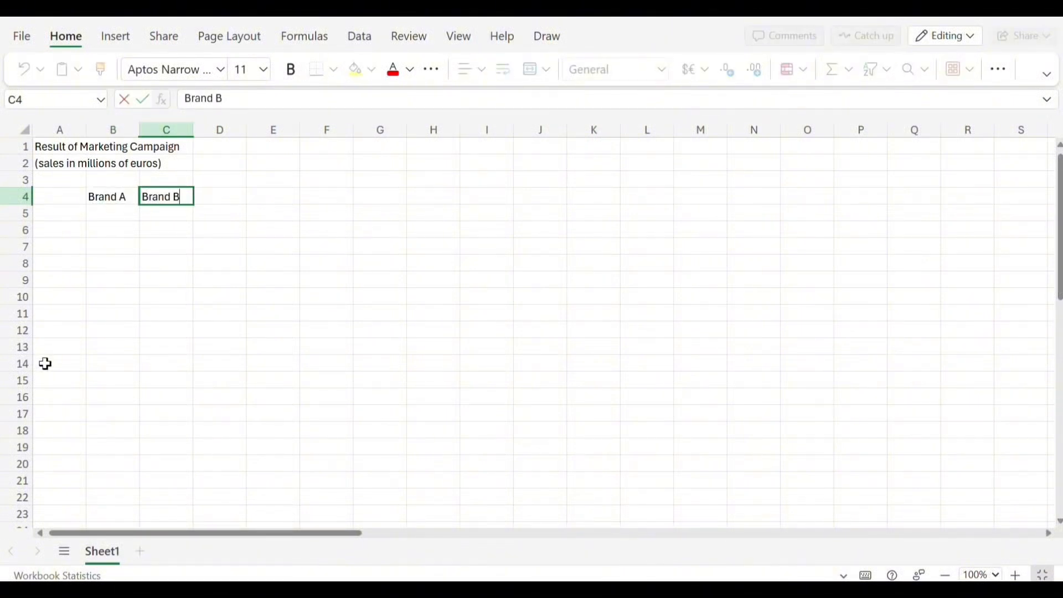
pyautogui.press('Tab')
pyautogui.write('Br')
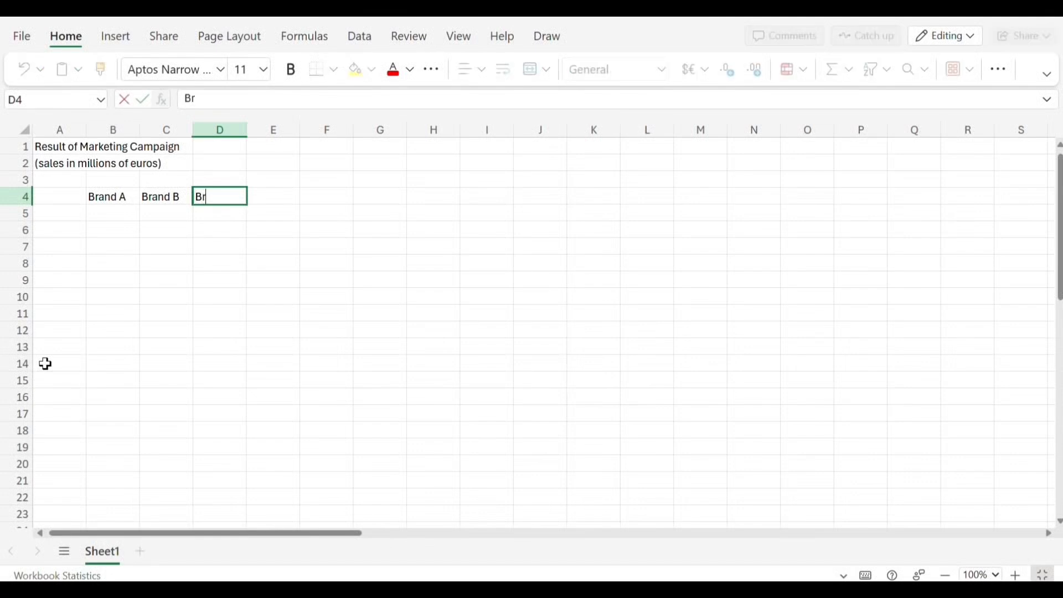
pyautogui.write('and C')
pyautogui.press('Return')
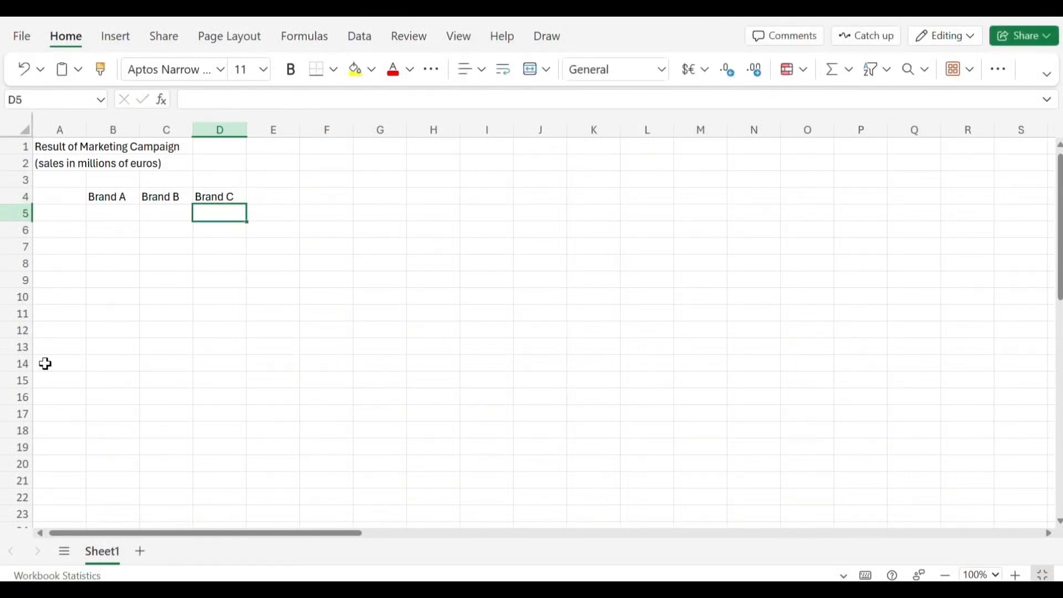
# Enter the row labels London, Paris and Rome in cells A5 to A7.
pyautogui.press('Left')
pyautogui.press('Left')
pyautogui.press('Left')
pyautogui.press('Down')
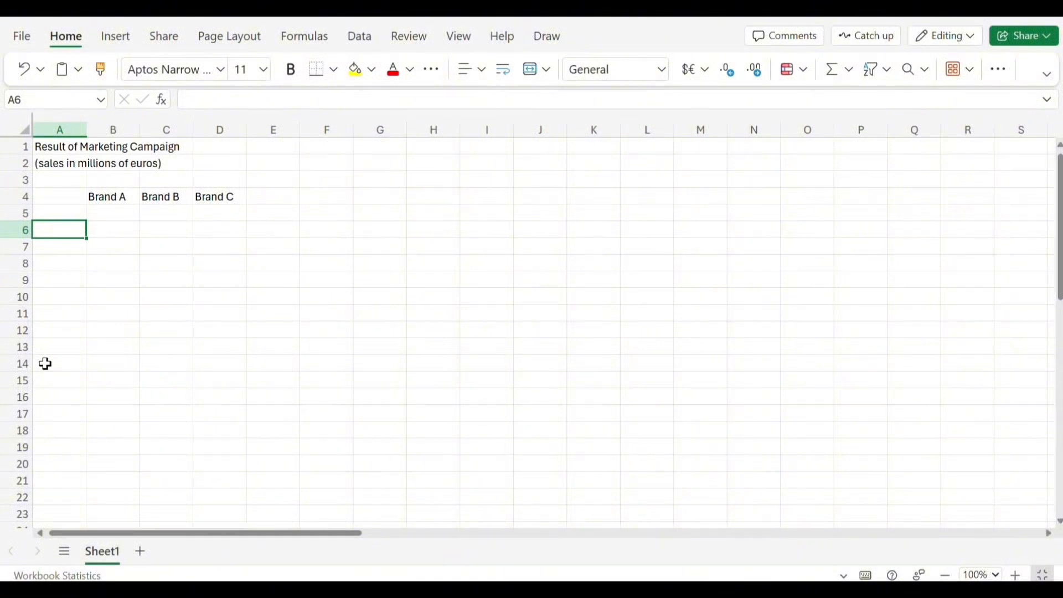
pyautogui.press('Up')
pyautogui.write('London')
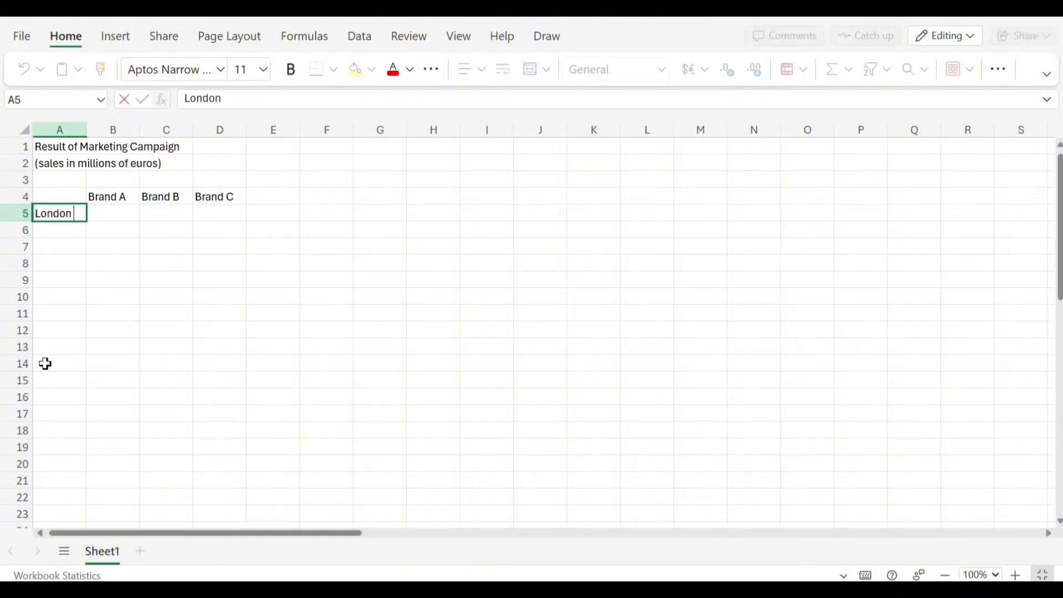
pyautogui.press('Return')
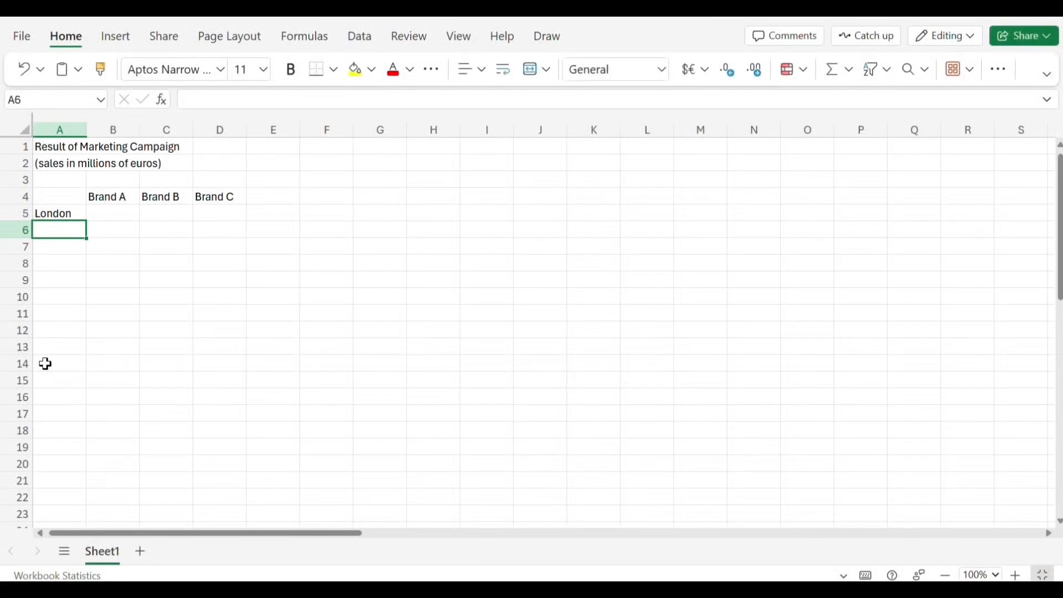
pyautogui.write('Paris')
pyautogui.press('Return')
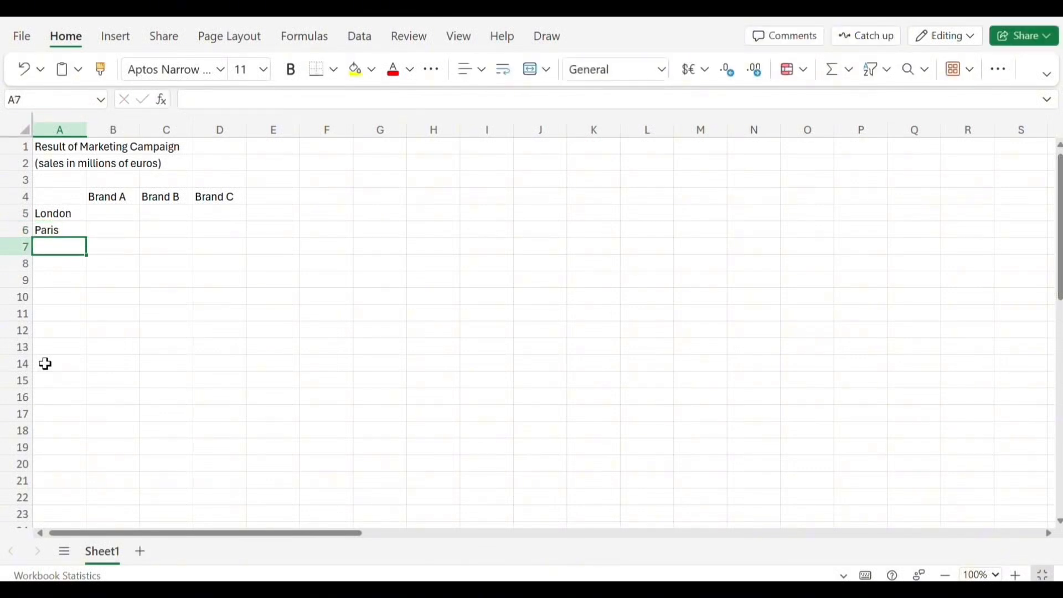
pyautogui.write('Rome')
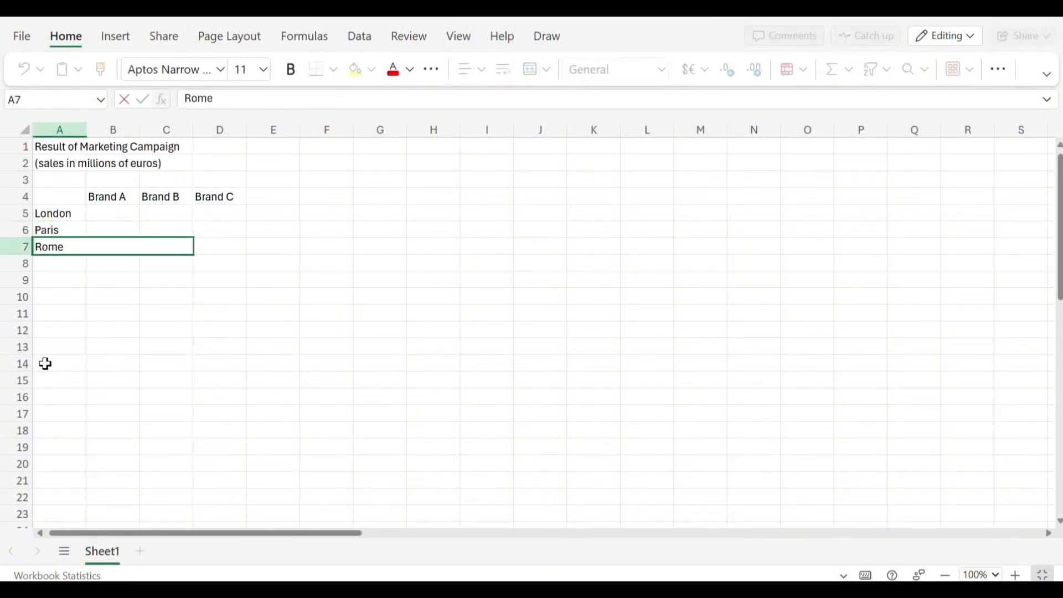
pyautogui.press('Return')
# Enter the row labels Madrid, Vienna, Berlin and Total in cells A8 to A11.
pyautogui.write('Ma')
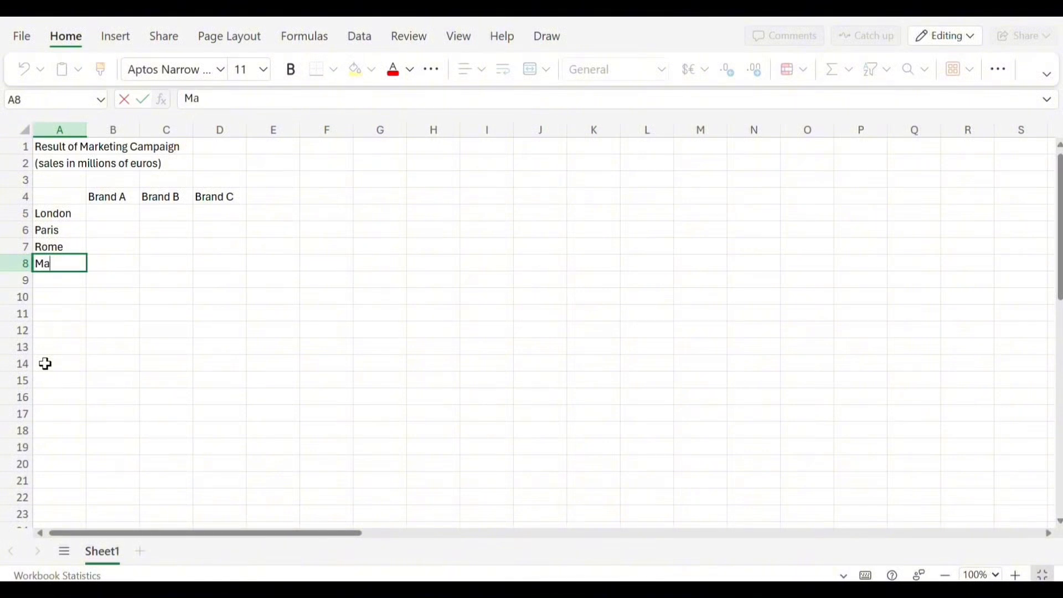
pyautogui.write('drid')
pyautogui.press('Return')
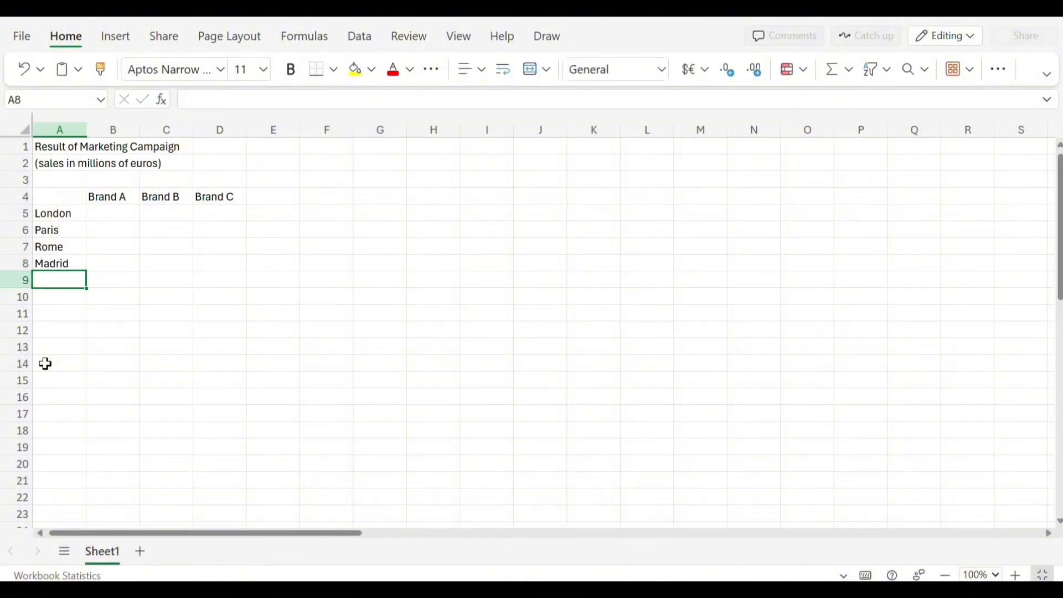
pyautogui.write('V')
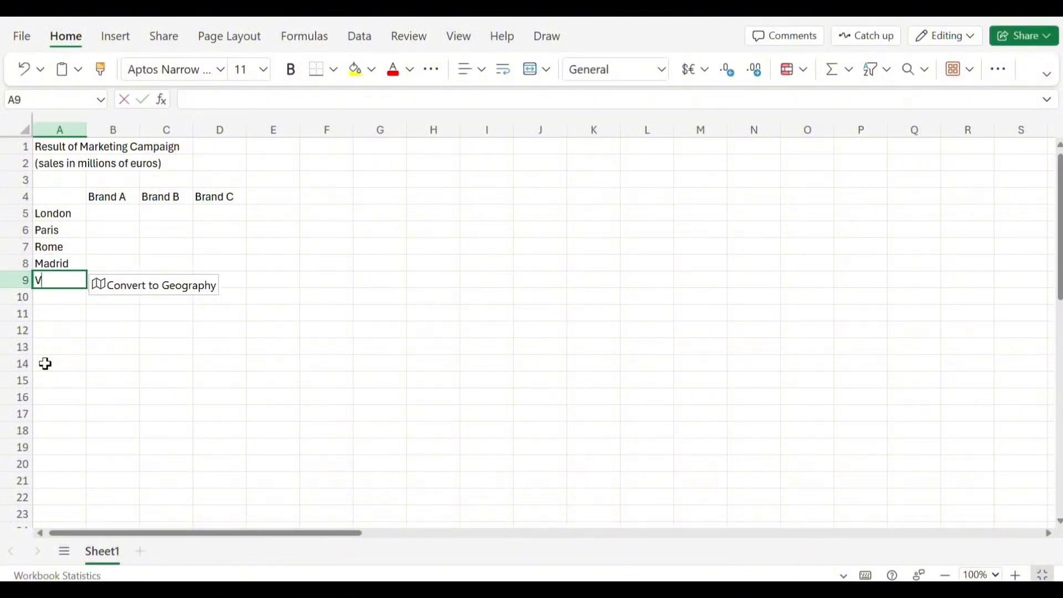
pyautogui.write('ienna')
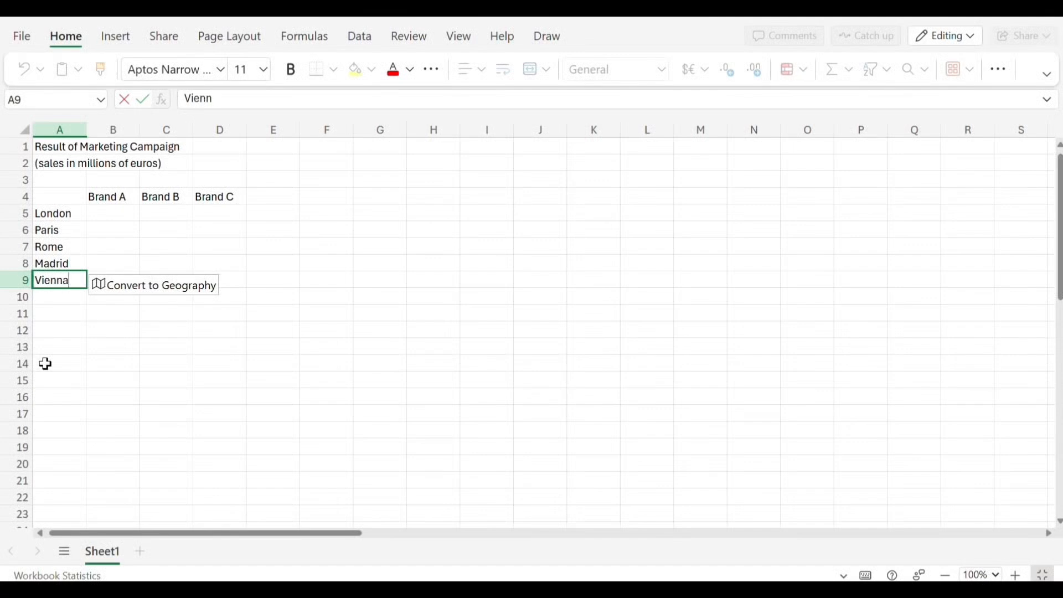
pyautogui.press('Return')
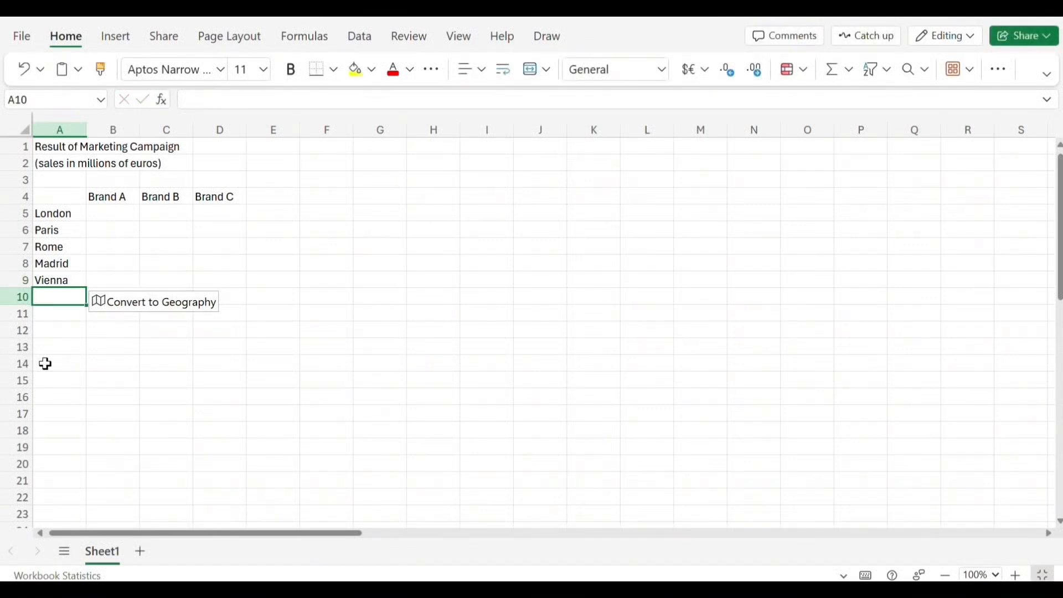
pyautogui.write('Ber')
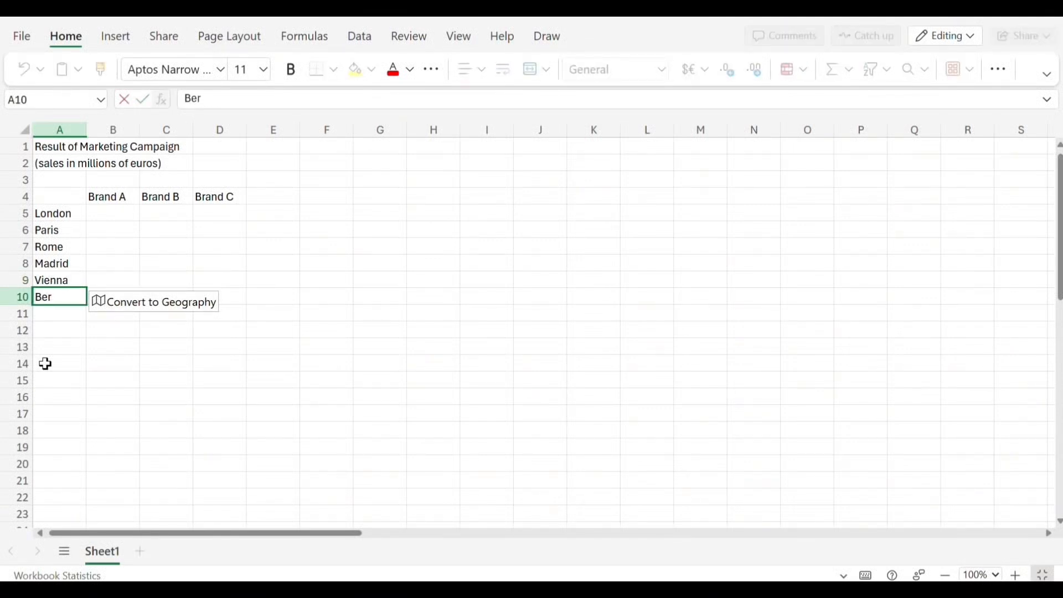
pyautogui.write('lin')
pyautogui.press('Return')
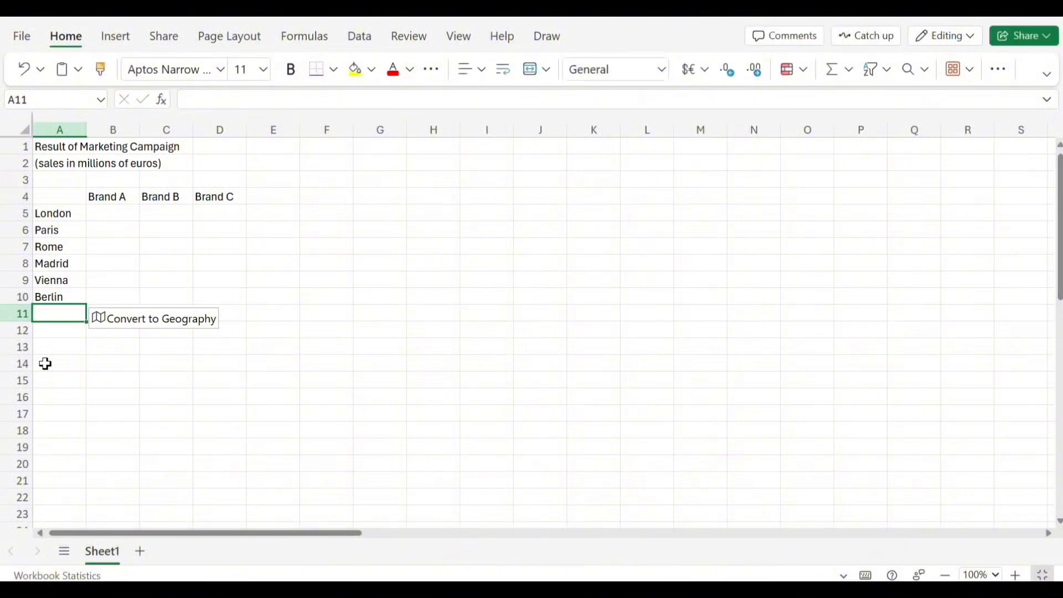
pyautogui.write('Total')
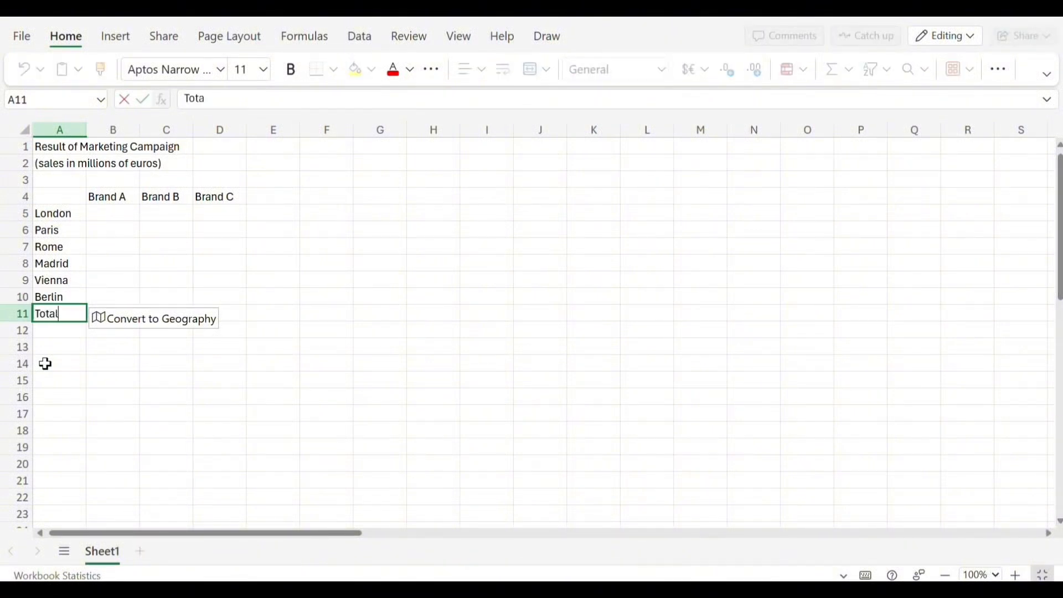
pyautogui.press('Tab')
# Enter the Brand A figures 23.5 for London, 13 for Paris and 8 for Rome in cells B5 to B7.
pyautogui.press('Up')
pyautogui.press('Up')
pyautogui.press('Up')
pyautogui.press('Up')
pyautogui.press('Up')
pyautogui.press('Up')
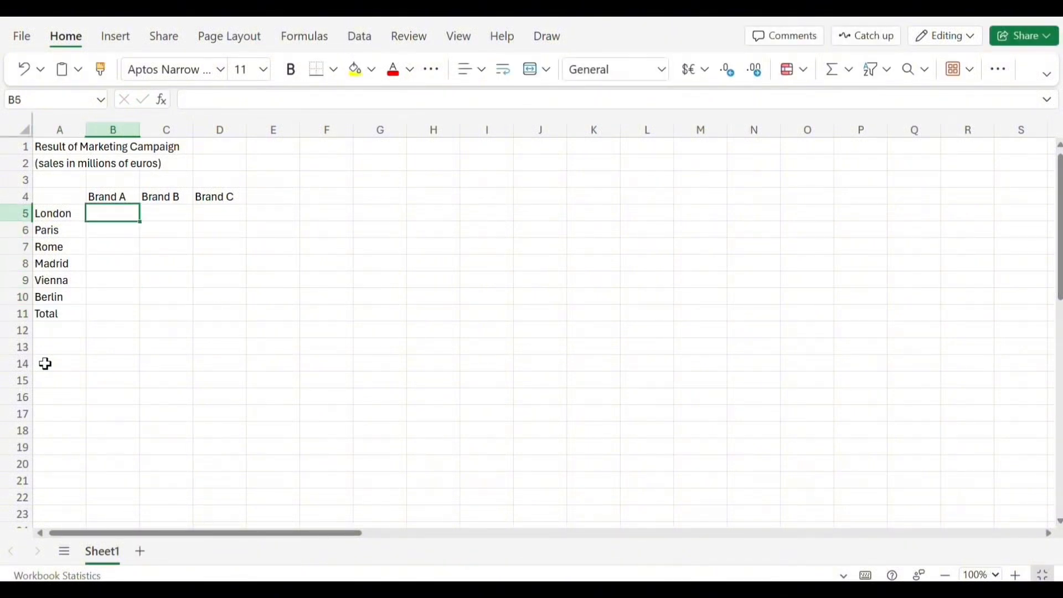
pyautogui.write('23.5')
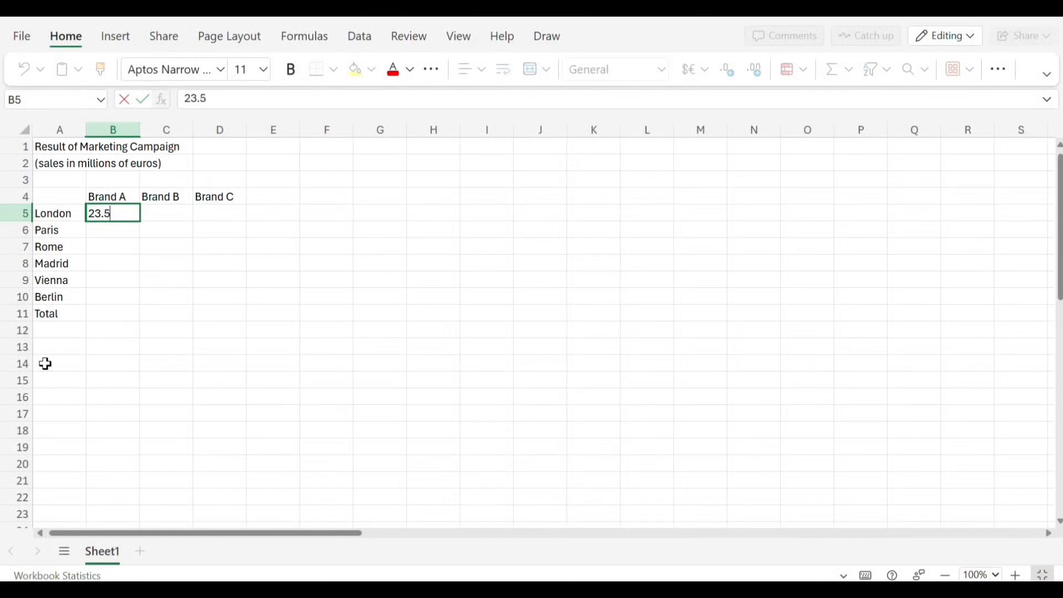
pyautogui.press('Return')
pyautogui.write('13')
pyautogui.press('Return')
pyautogui.write('8')
pyautogui.press('Return')
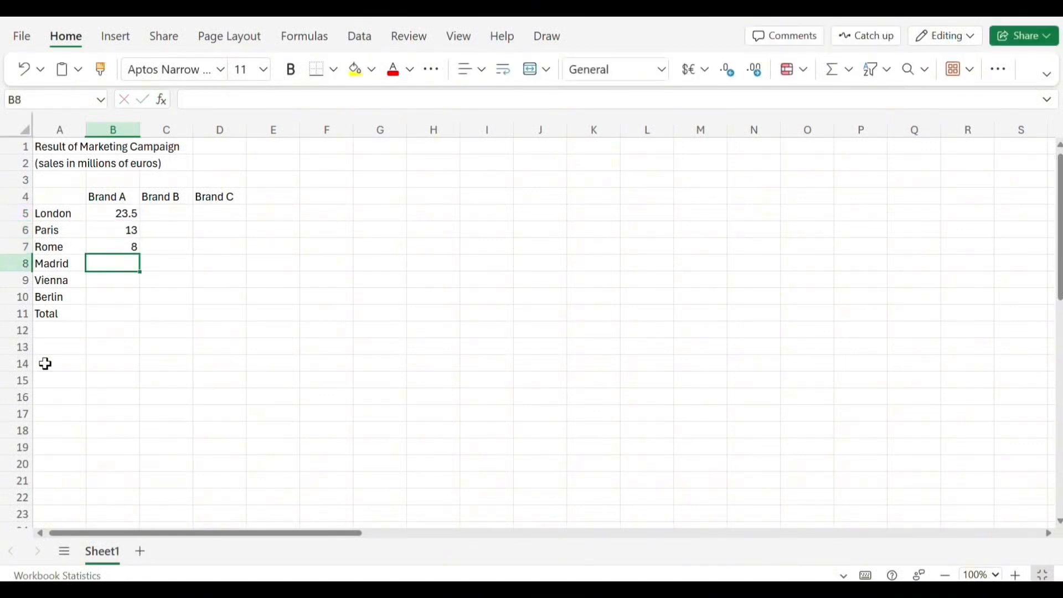
# Correct the Brand A figures to 13.8 for Paris in B6 and 17.3 for Rome in B7.
pyautogui.press('Up')
pyautogui.press('Up')
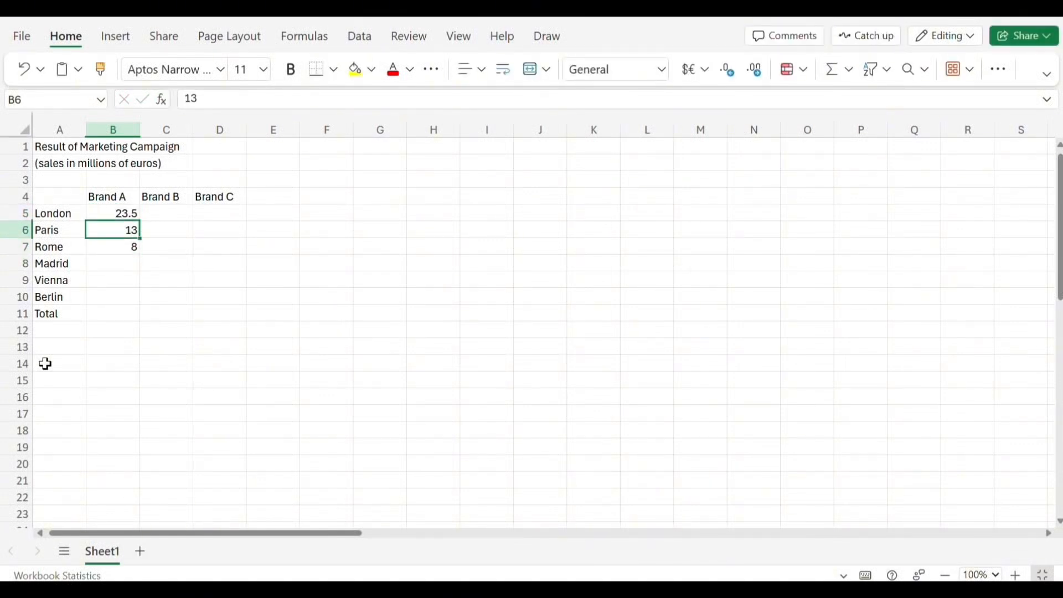
pyautogui.doubleClick(129, 233)
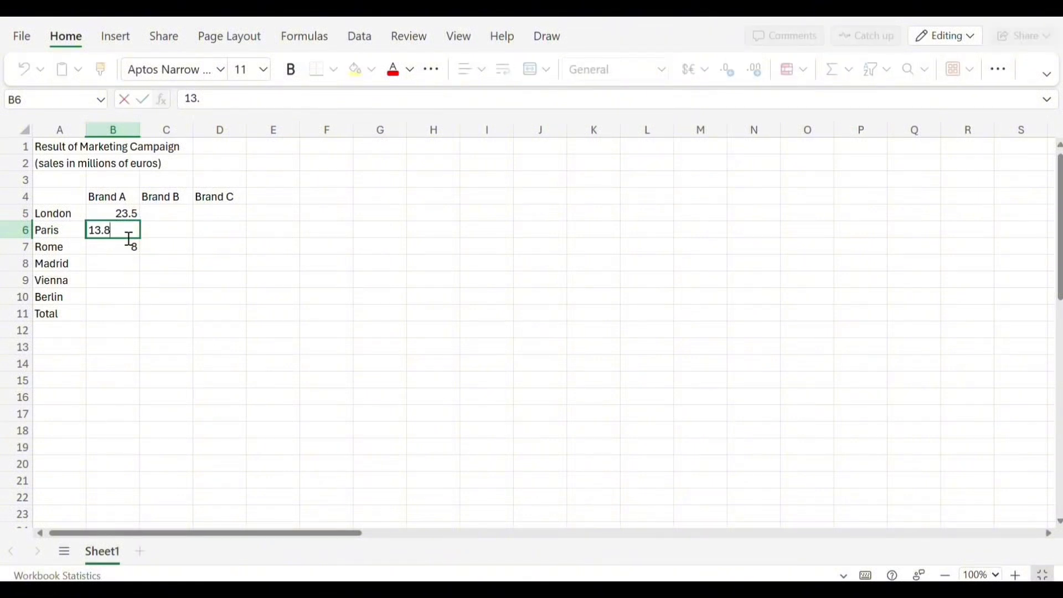
pyautogui.press('Return')
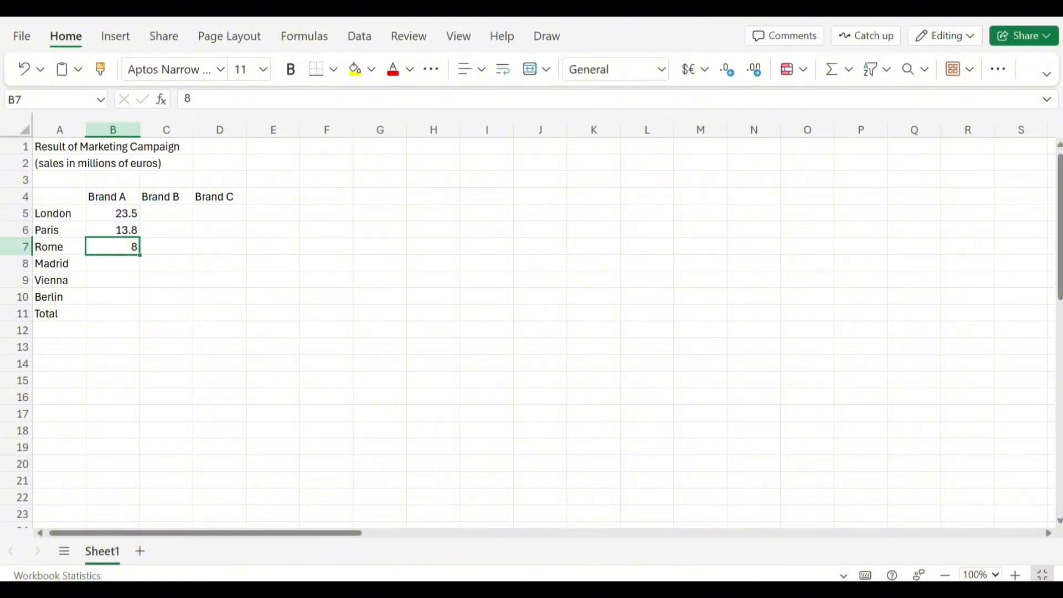
pyautogui.write('17')
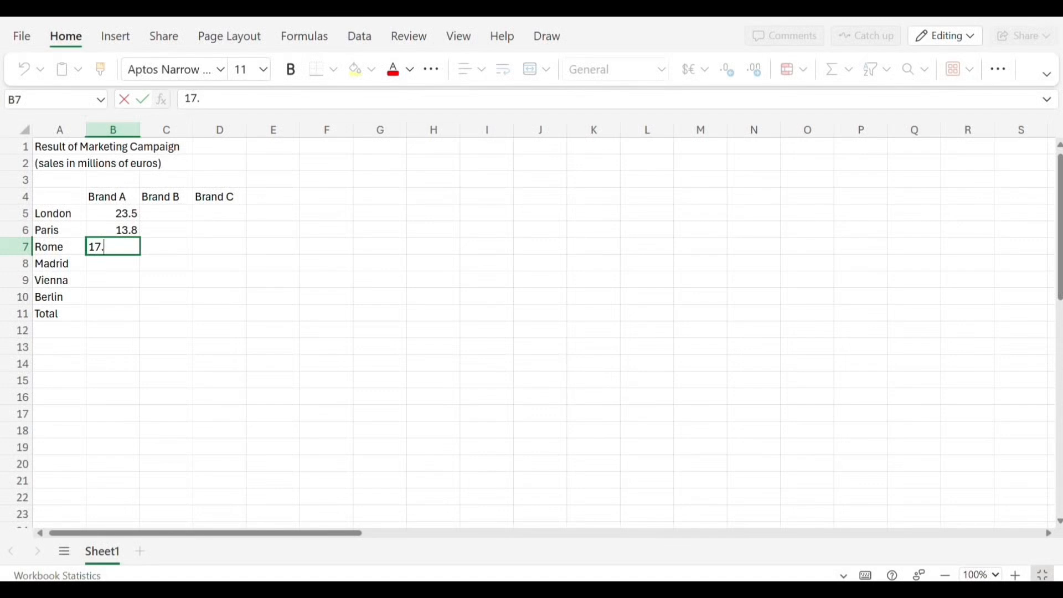
pyautogui.write('.3')
pyautogui.click(126, 231)
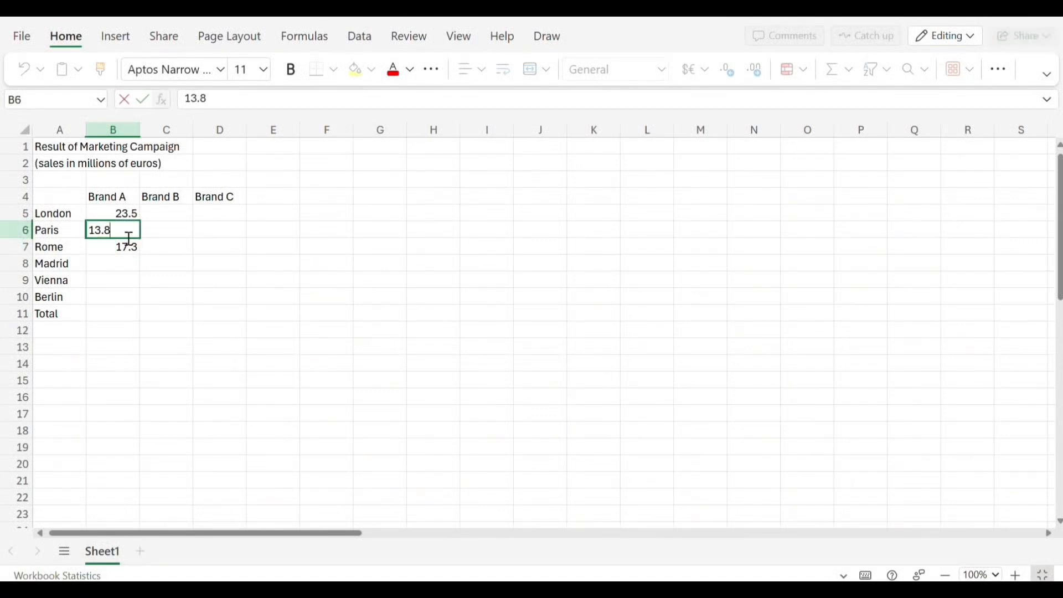
# Enter 14.8 as the Brand A figure for Madrid in cell B8.
pyautogui.click(131, 262)
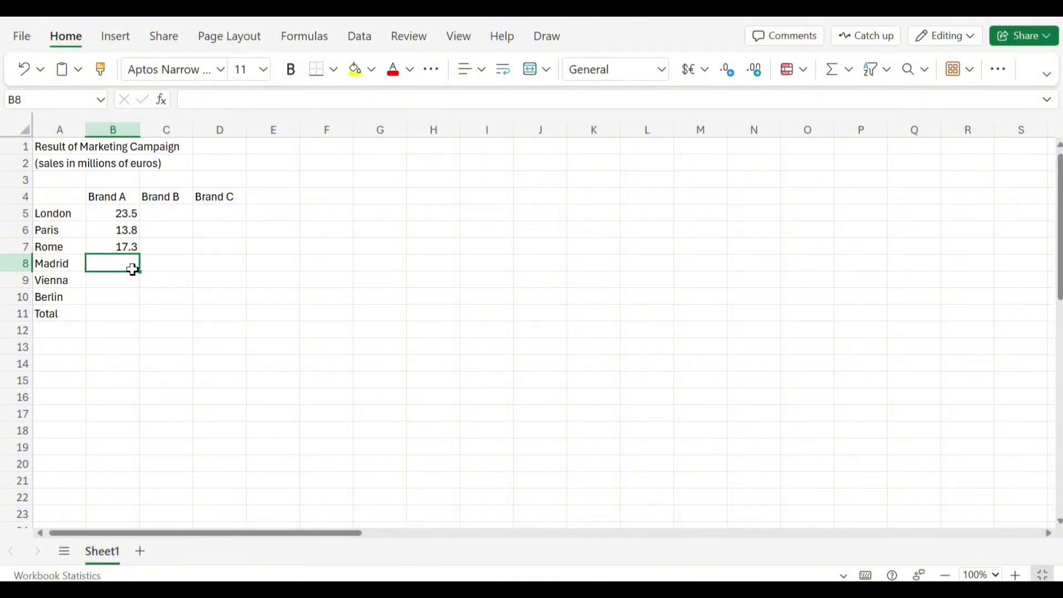
pyautogui.write('14.5')
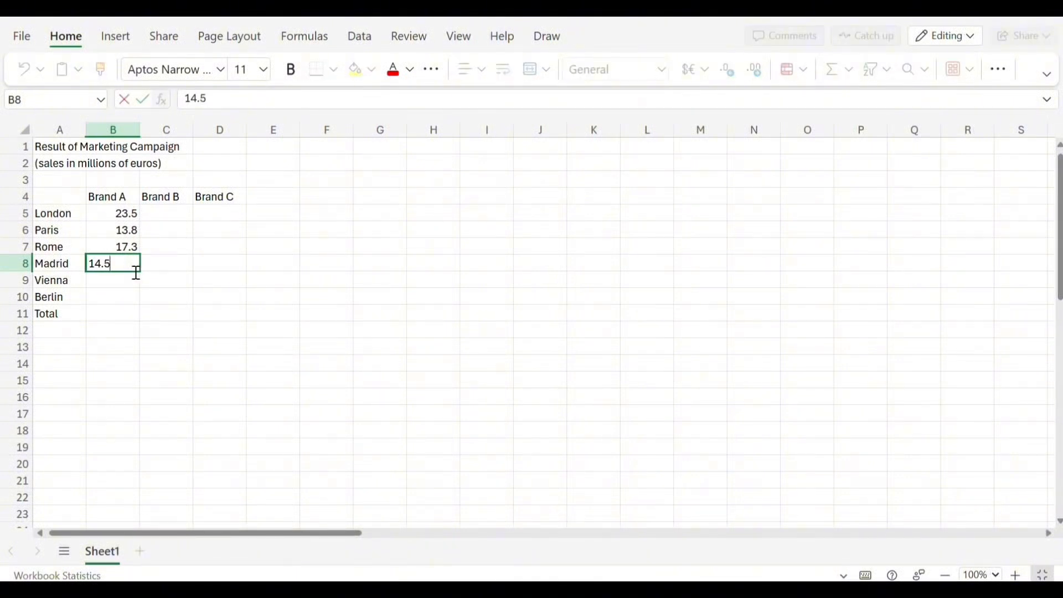
pyautogui.press('BackSpace')
pyautogui.press('BackSpace')
pyautogui.write('.8')
pyautogui.press('Return')
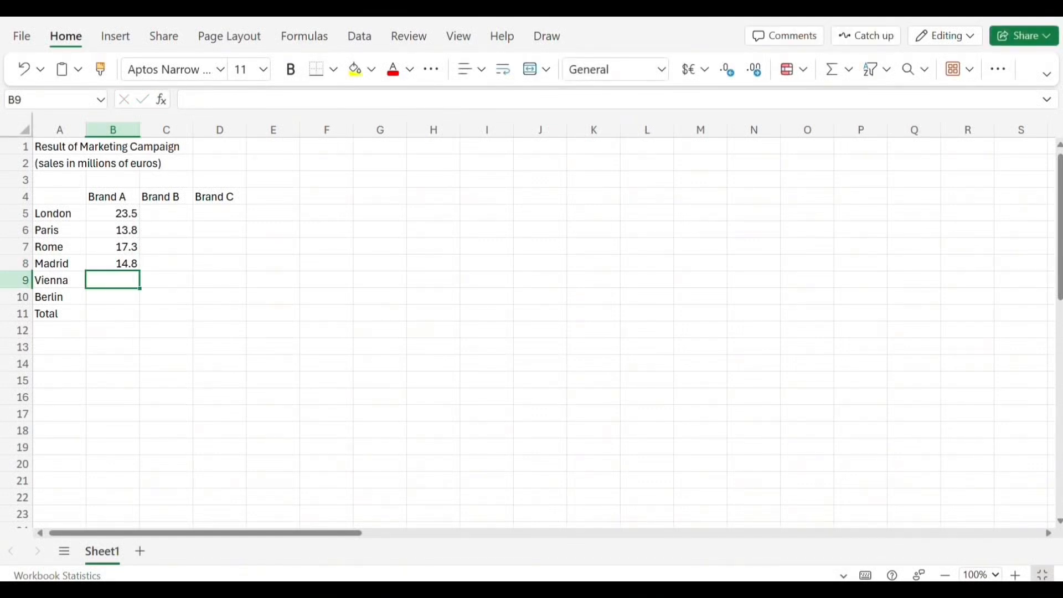
# Enter the Brand A figures 7.2 for Vienna in B9 and 29.5 for Berlin in B10.
pyautogui.write('7.2')
pyautogui.press('Return')
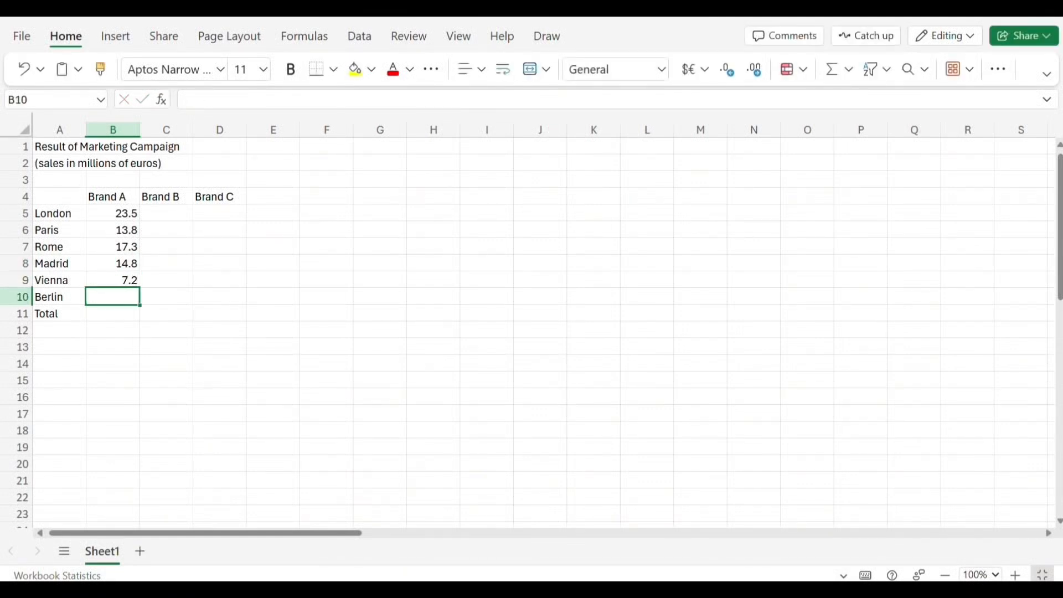
pyautogui.click(313, 228)
pyautogui.click(131, 299)
pyautogui.write('29.5')
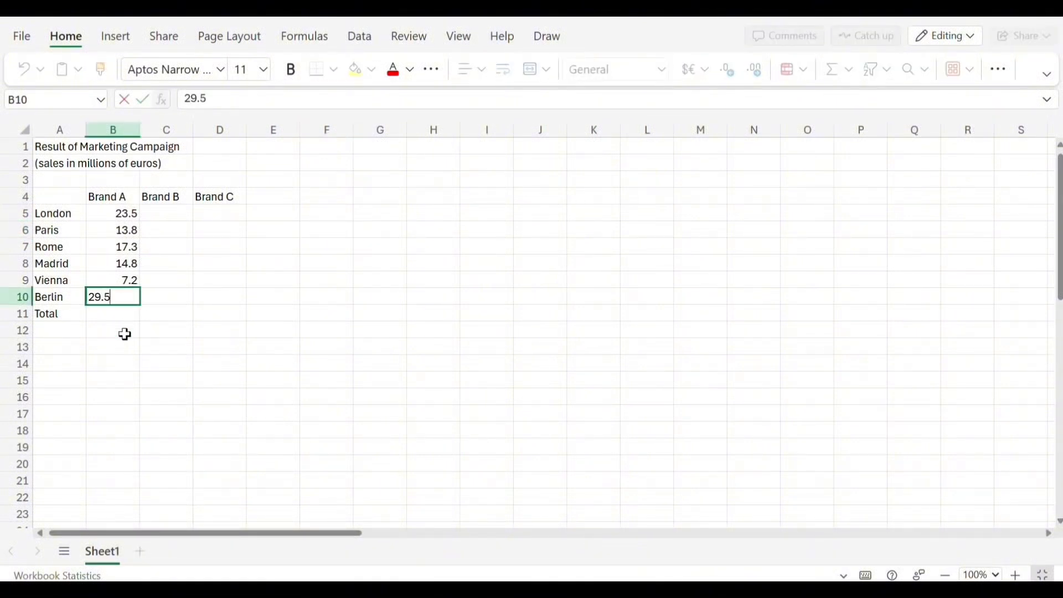
pyautogui.press('Return')
# Enter the Brand B figures 12.3 for London, 8.1 for Paris and 4.5 for Rome in cells C5 to C7.
pyautogui.press('Right')
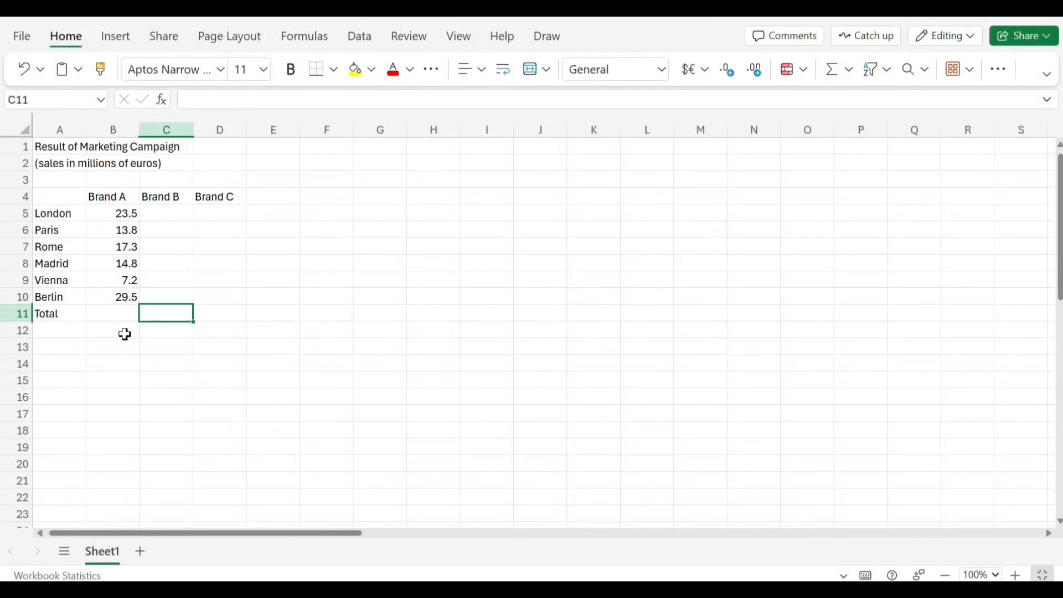
pyautogui.press('Up')
pyautogui.press('Up')
pyautogui.press('Up')
pyautogui.press('Up')
pyautogui.press('Up')
pyautogui.press('Up')
pyautogui.write('12.3')
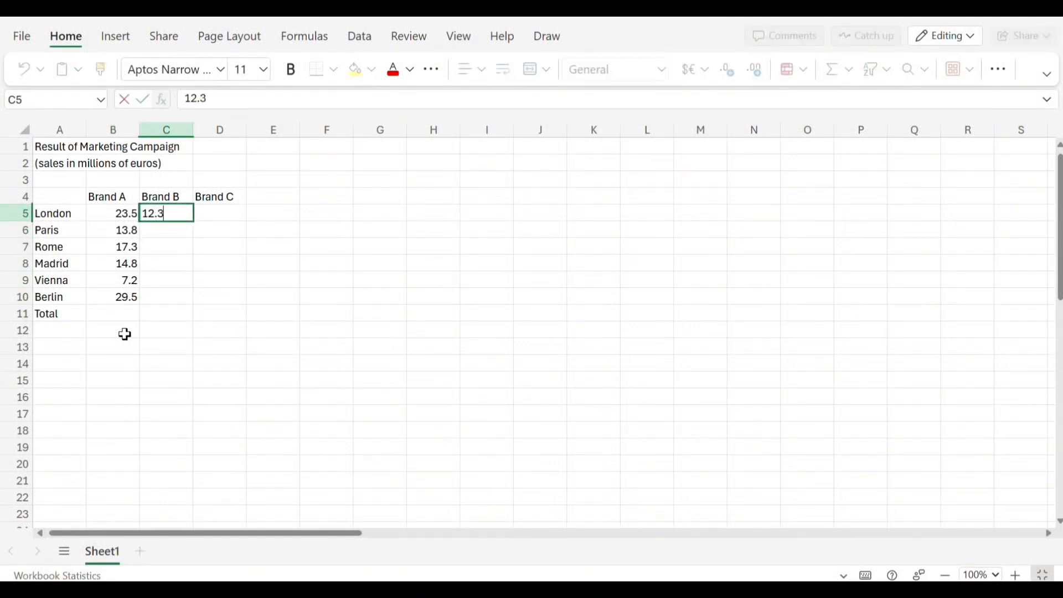
pyautogui.press('Return')
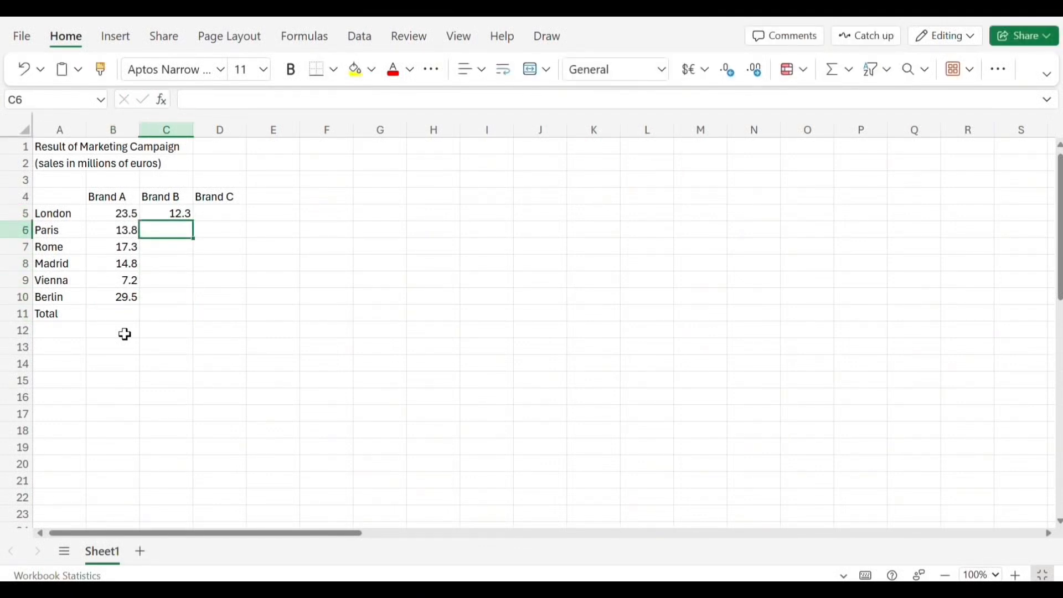
pyautogui.write('8.1')
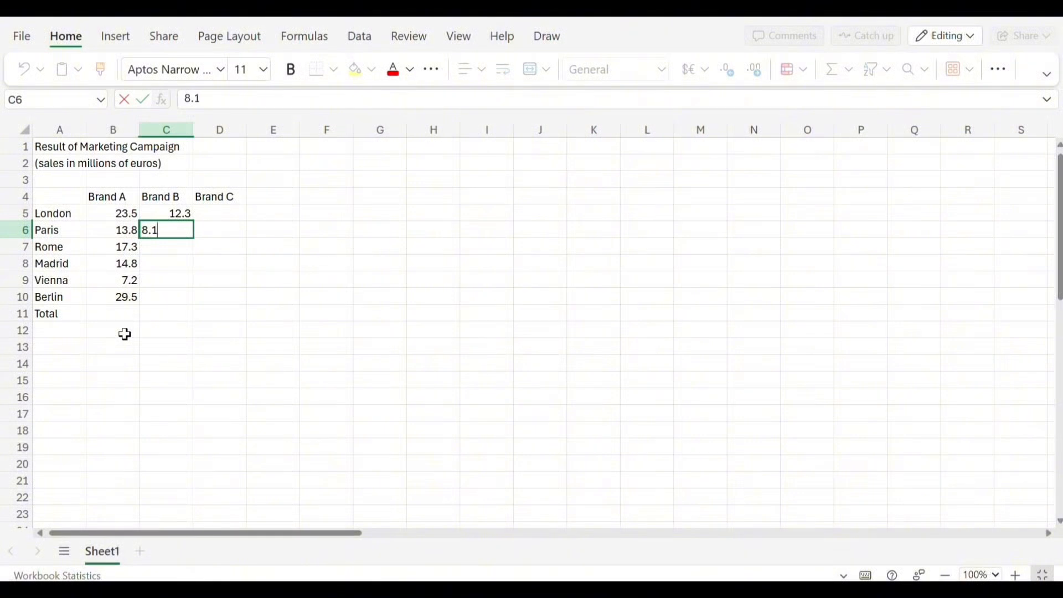
pyautogui.press('Return')
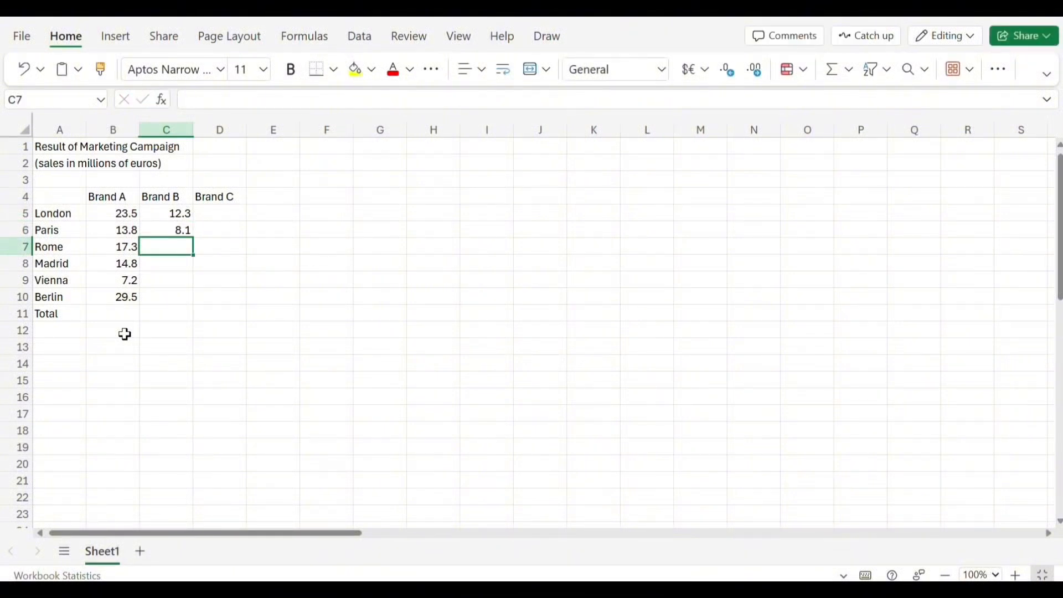
pyautogui.write('4.5')
pyautogui.press('Return')
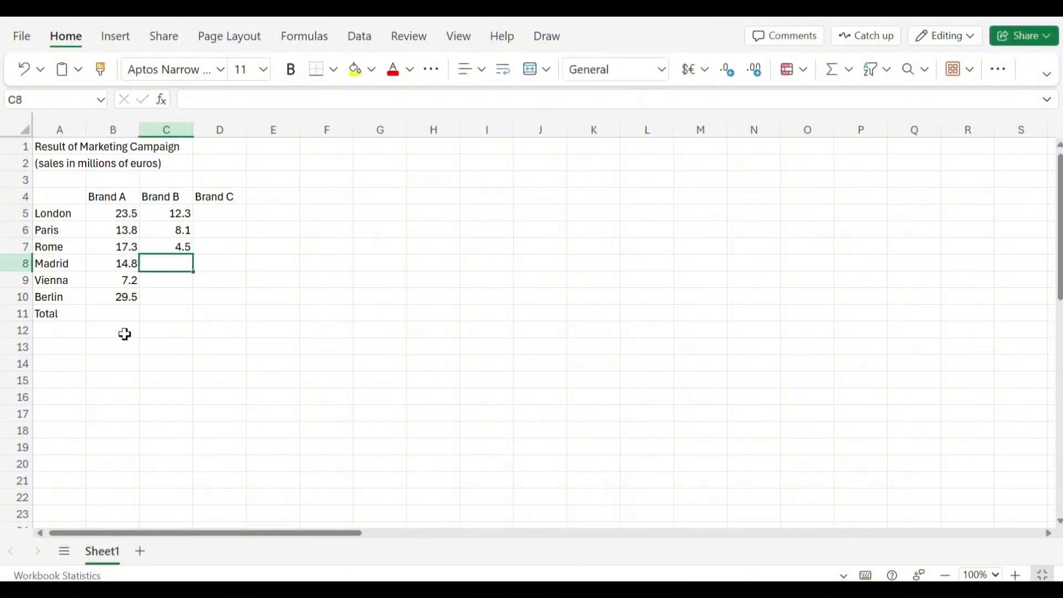
# Enter the Brand B figures 6.8 for Madrid, 4.2 for Vienna and 21.4 for Berlin in cells C8 to C10.
pyautogui.write('6.8')
pyautogui.press('Return')
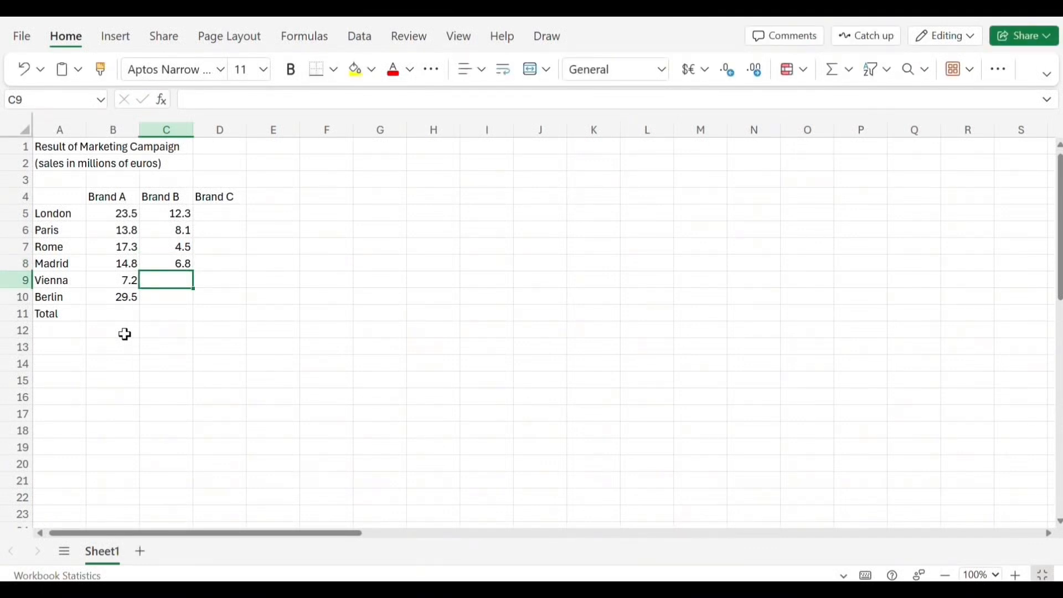
pyautogui.write('4.2')
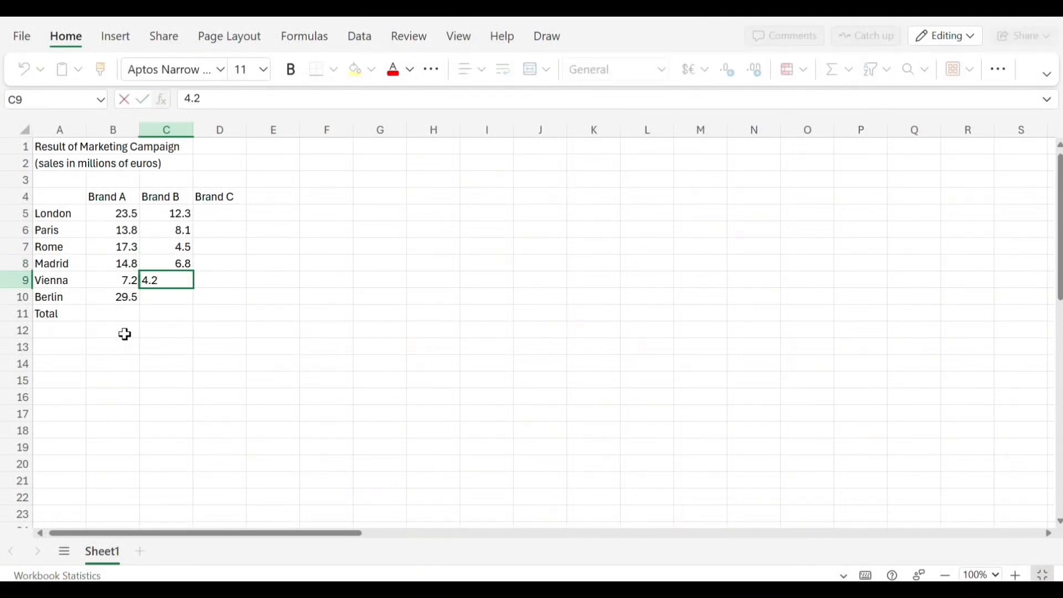
pyautogui.press('Return')
pyautogui.write('21.')
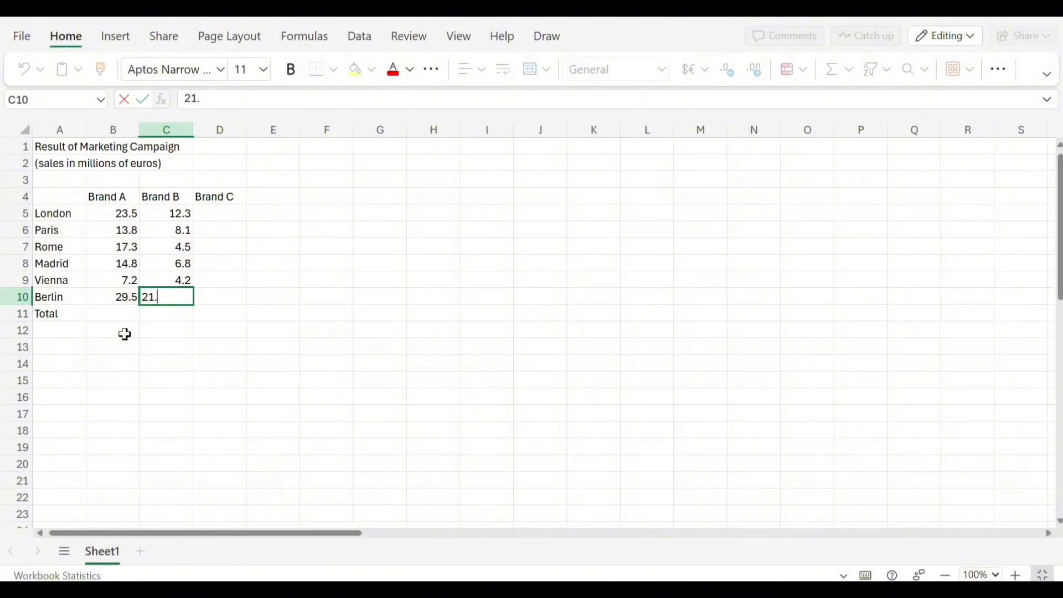
pyautogui.write('4')
pyautogui.press('Return')
# Enter the Brand C figures 15 for London, 5.5 for Paris and 6.9 for Rome in cells D5 to D7.
pyautogui.press('Right')
pyautogui.press('Up')
pyautogui.press('Up')
pyautogui.press('Up')
pyautogui.press('Up')
pyautogui.press('Up')
pyautogui.press('Up')
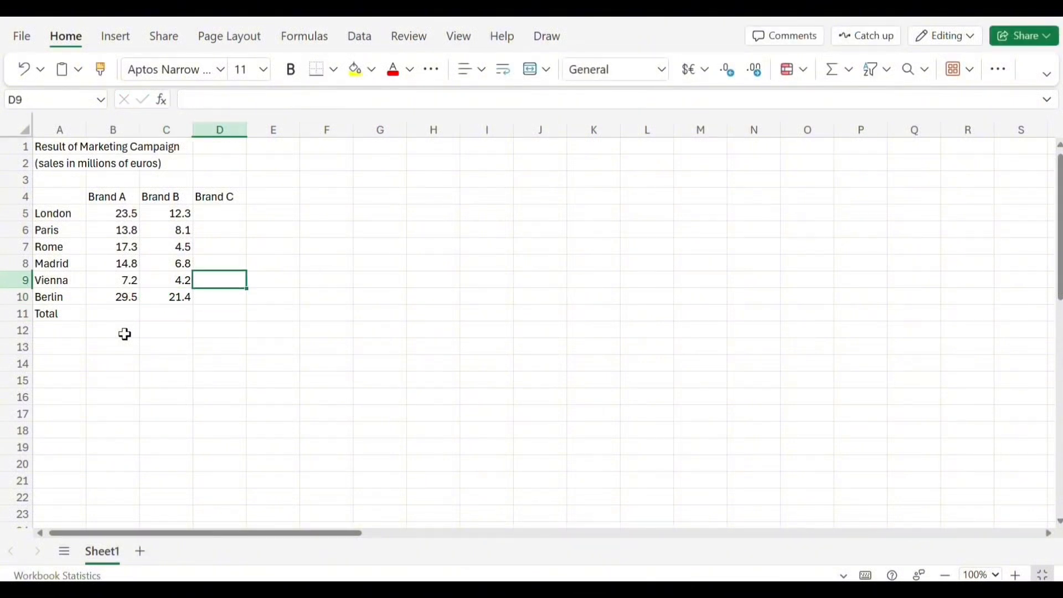
pyautogui.write('15')
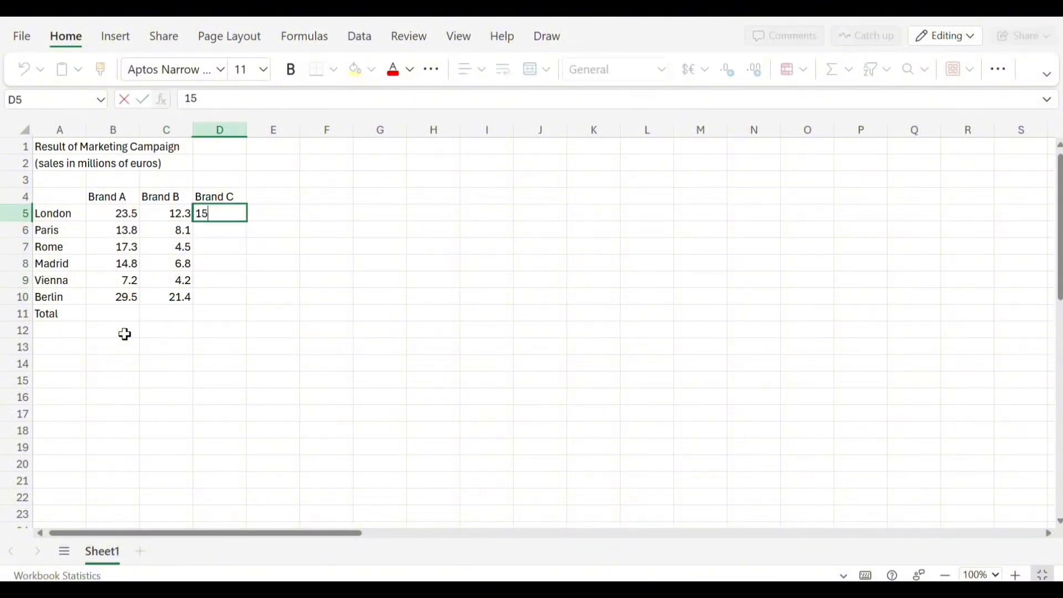
pyautogui.press('Return')
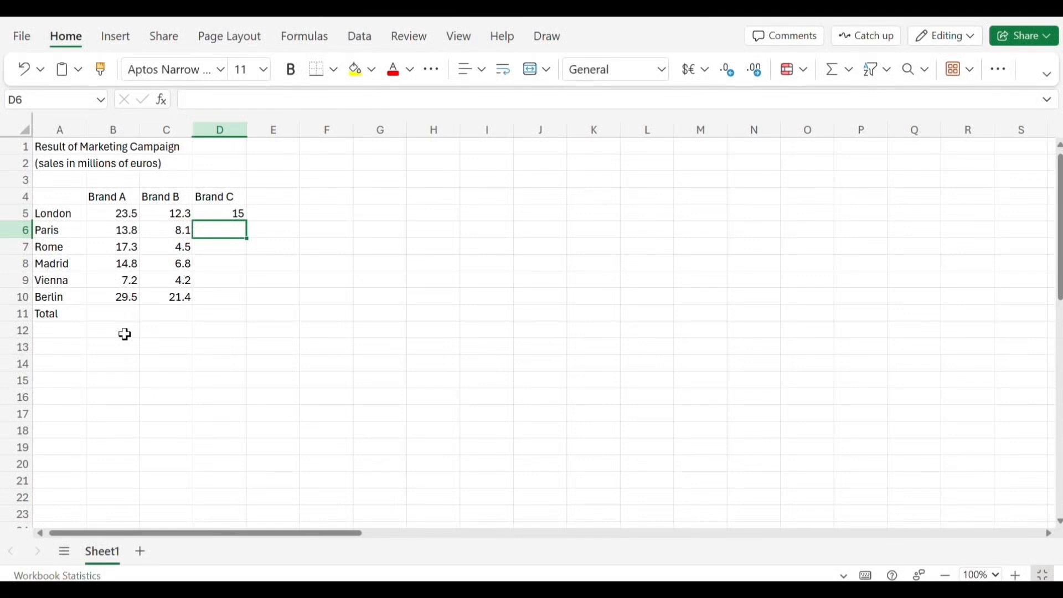
pyautogui.write('5.5')
pyautogui.press('Return')
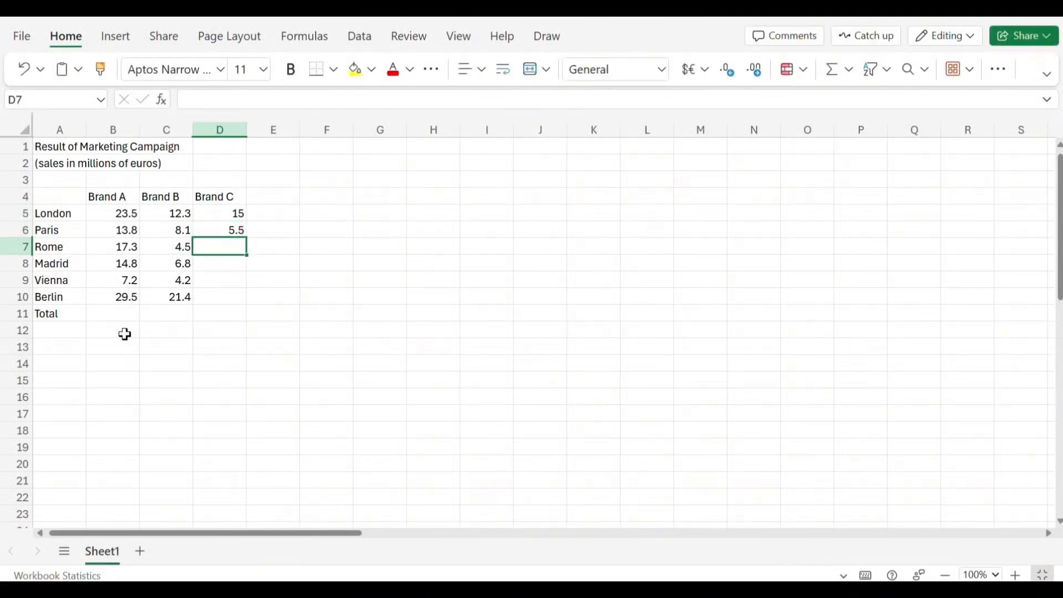
pyautogui.write('6.9')
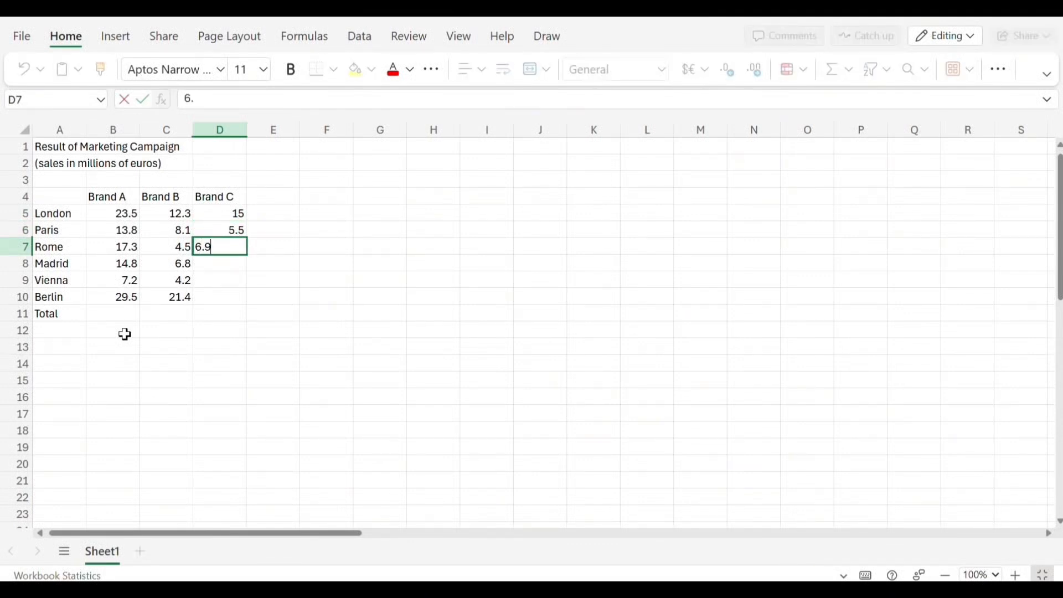
pyautogui.press('Return')
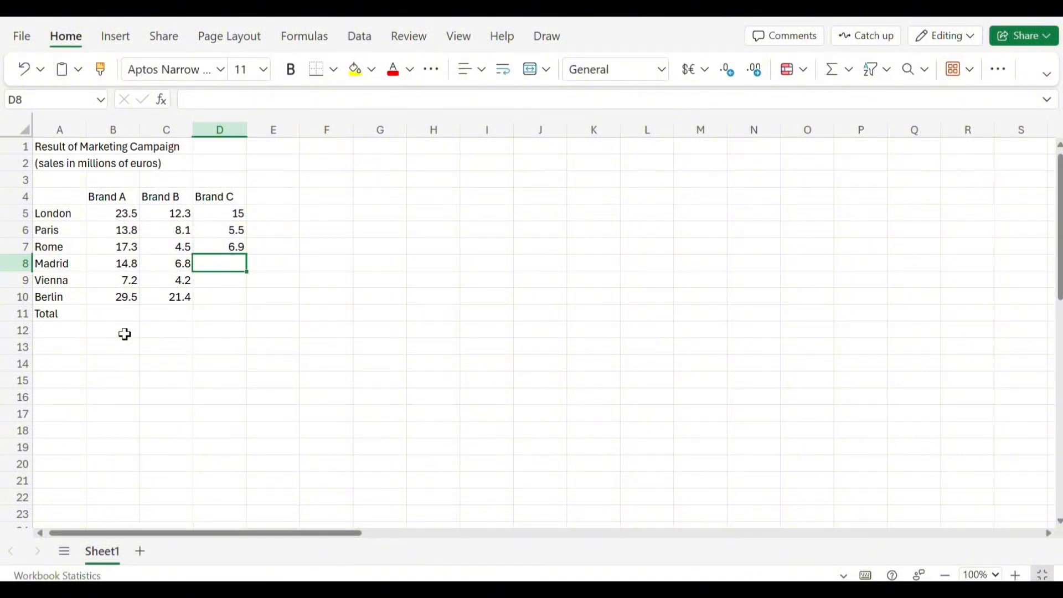
# Enter the Brand C figures 2.7 for Madrid, 1.6 for Vienna and 11.6 for Berlin in cells D8 to D10.
pyautogui.write('2.7')
pyautogui.press('Return')
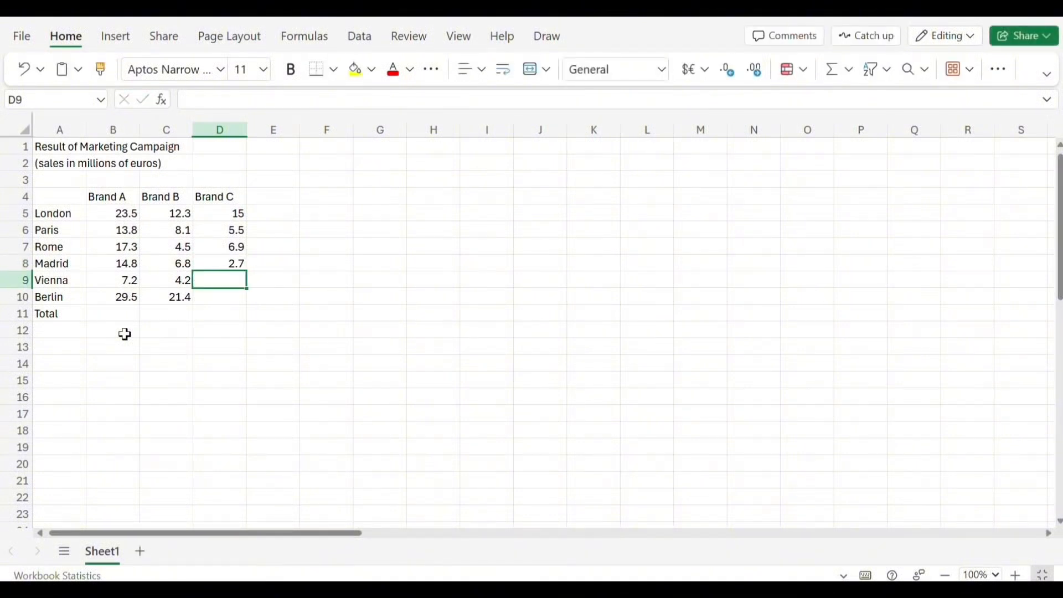
pyautogui.write('1.6')
pyautogui.press('Return')
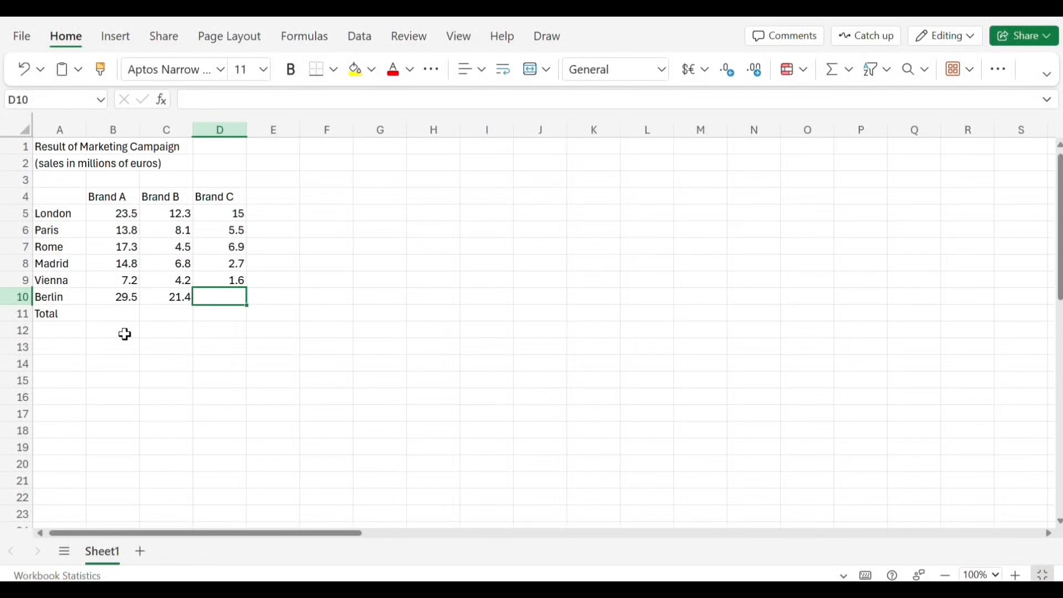
pyautogui.write('11.6')
pyautogui.press('Return')
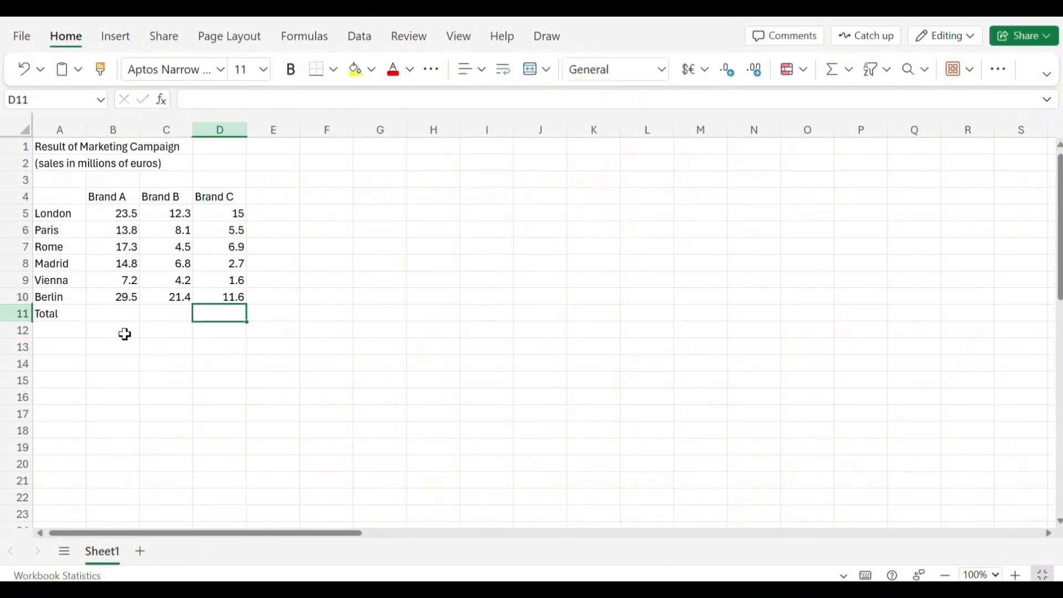
# Total the Brand A figures in cell B11 with SUM(B5:B10) and dismiss the insert function notice.
pyautogui.click(125, 323)
pyautogui.write('=')
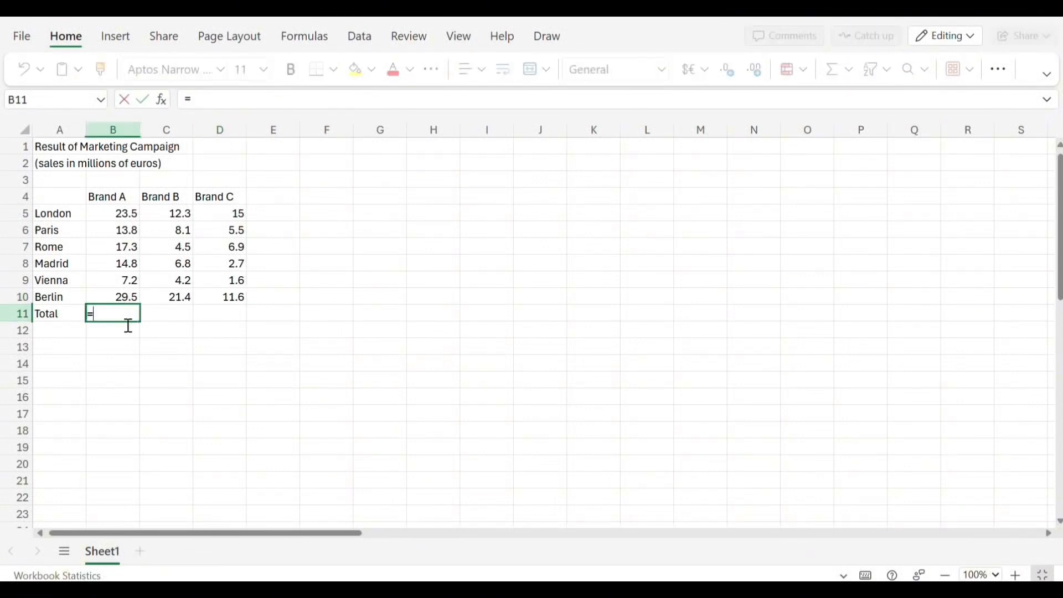
pyautogui.write('sum')
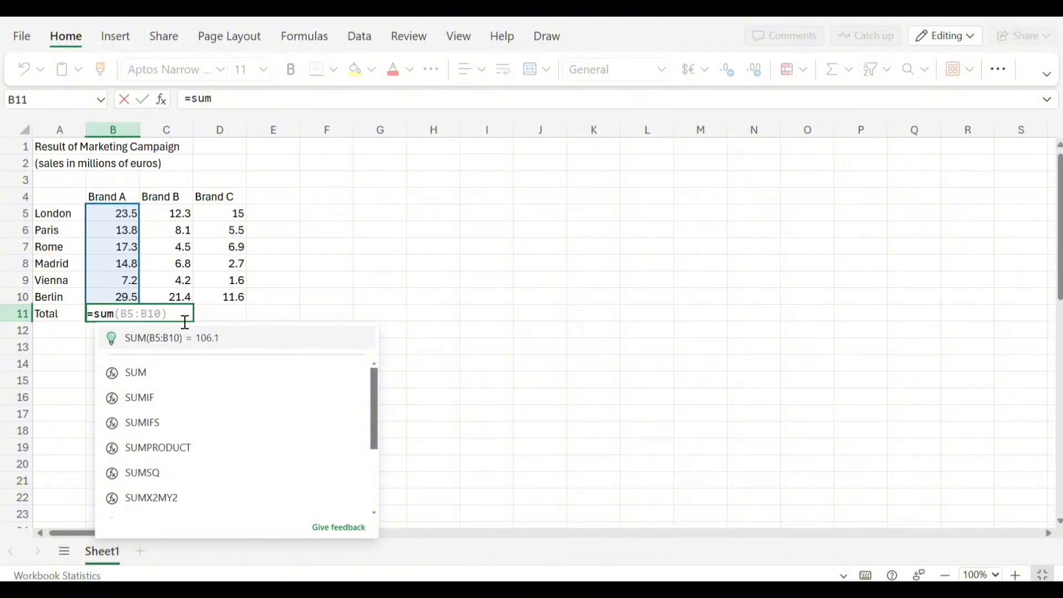
pyautogui.press('Return')
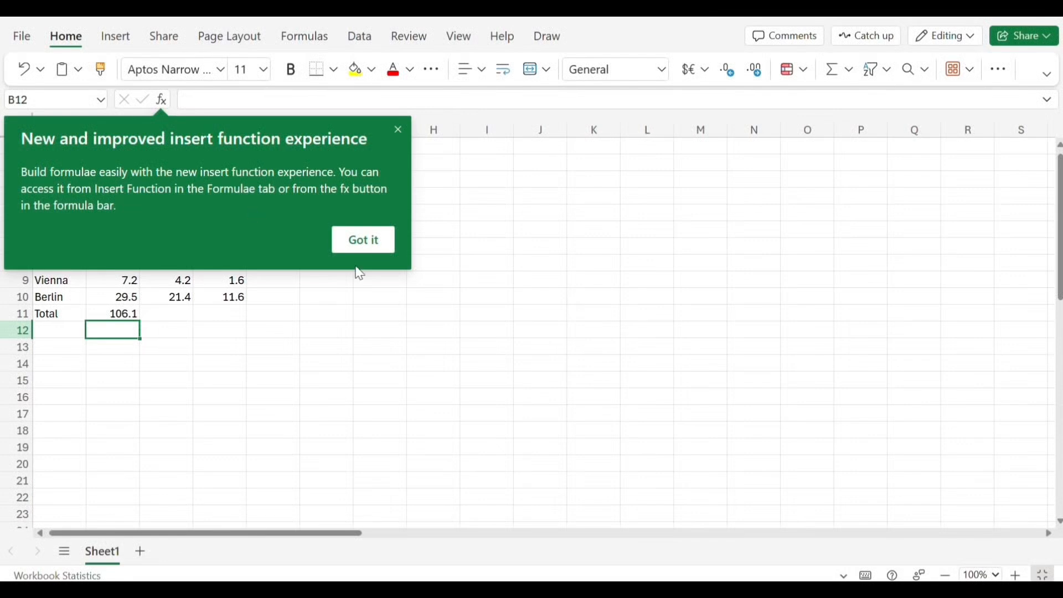
pyautogui.click(363, 241)
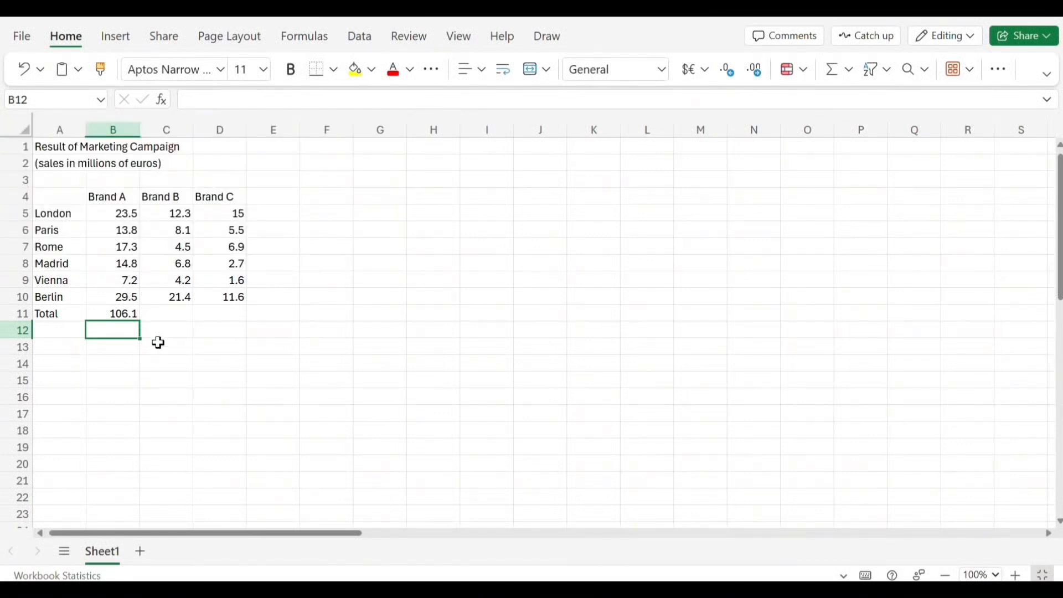
# Total Brand B in cell C11 with SUM(C5:C10) and Brand C in cell D11 with SUM(D5:D10).
pyautogui.click(170, 321)
pyautogui.write('=')
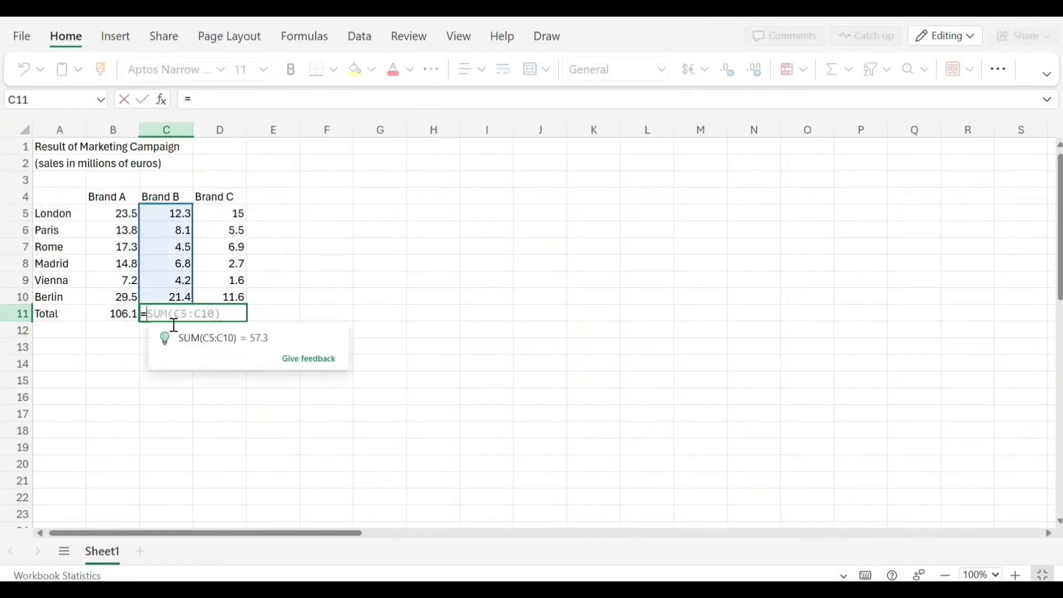
pyautogui.click(248, 342)
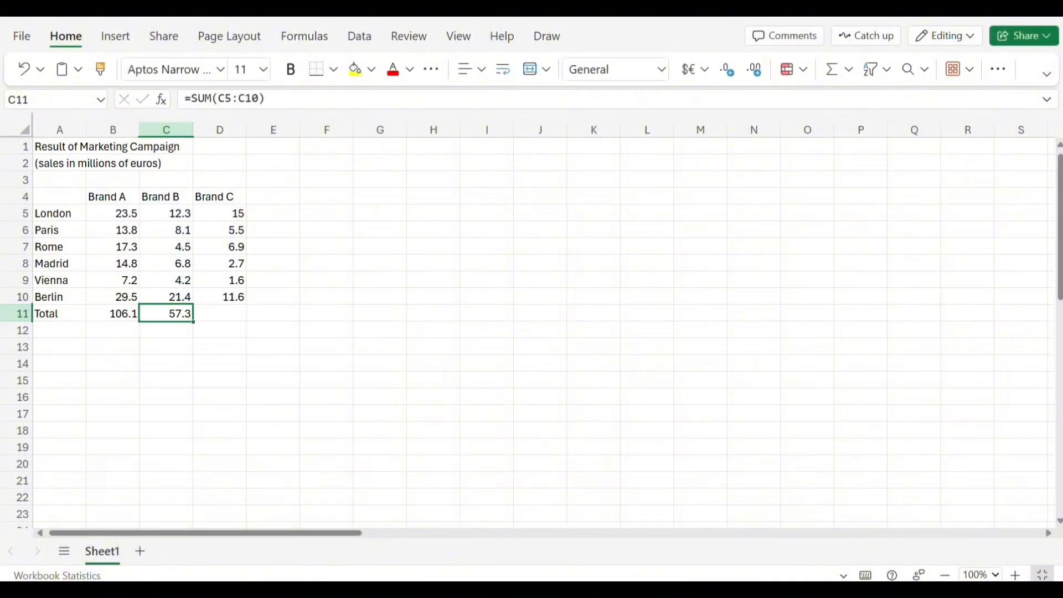
pyautogui.click(241, 316)
pyautogui.write('=')
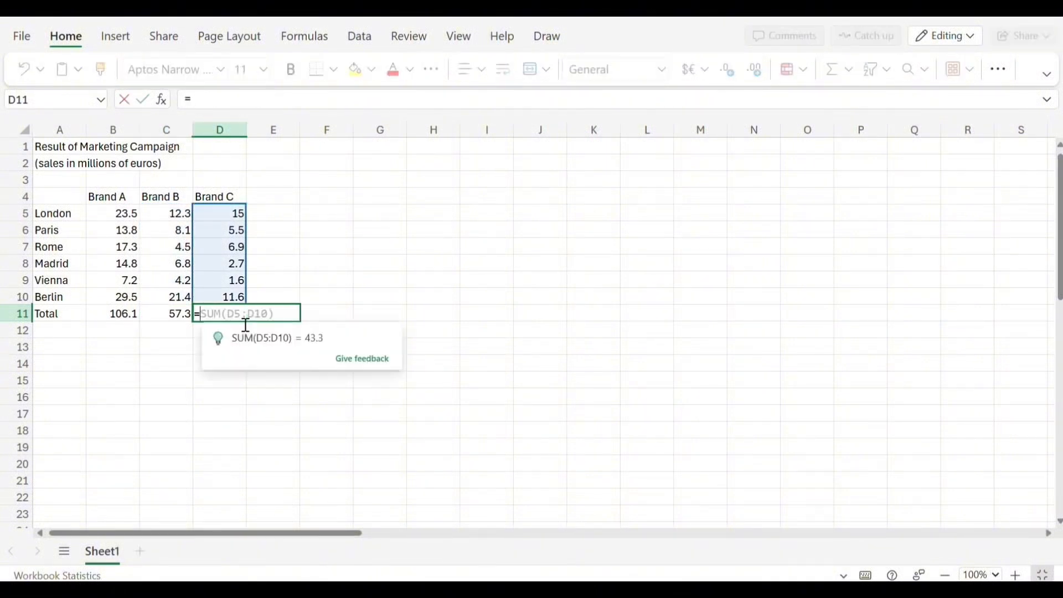
pyautogui.click(339, 348)
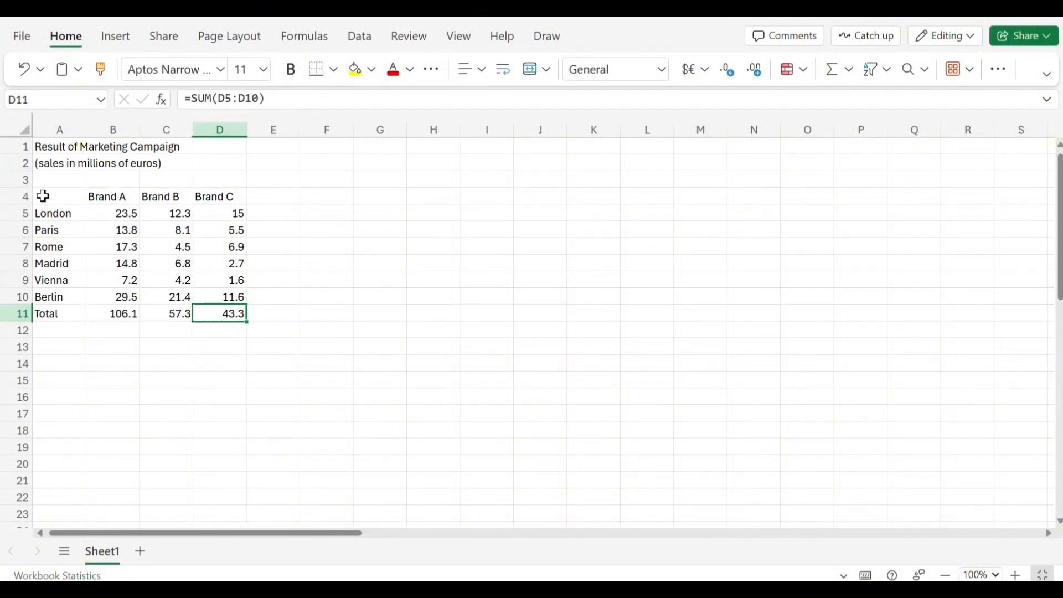
# Merge and centre the title across A1:C1 and the sales unit subtitle across A2:C2.
pyautogui.moveTo(72, 147); pyautogui.dragTo(204, 146)
pyautogui.click(529, 69)
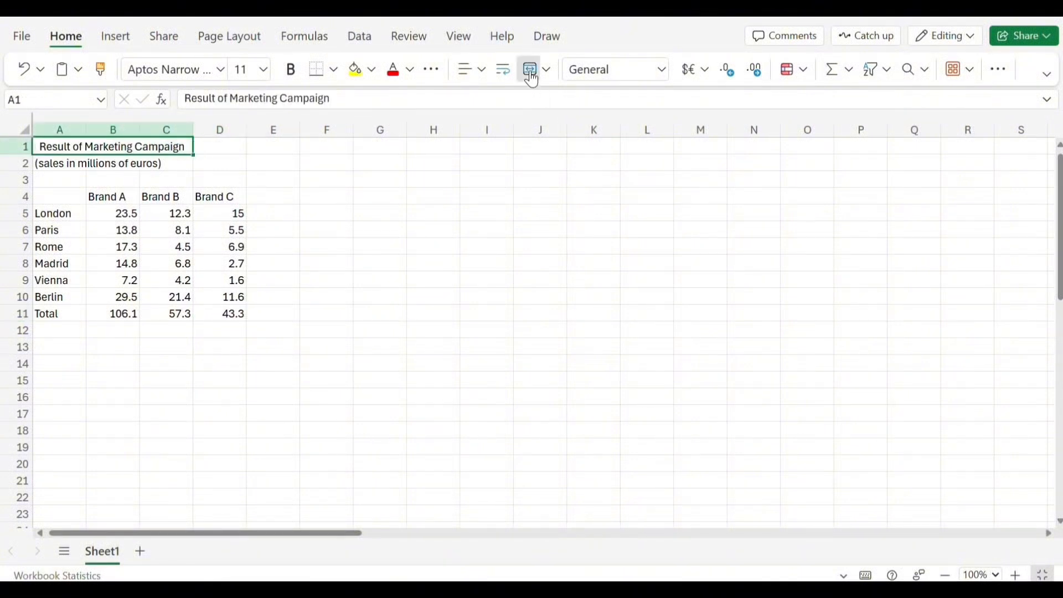
pyautogui.moveTo(61, 171); pyautogui.dragTo(157, 164)
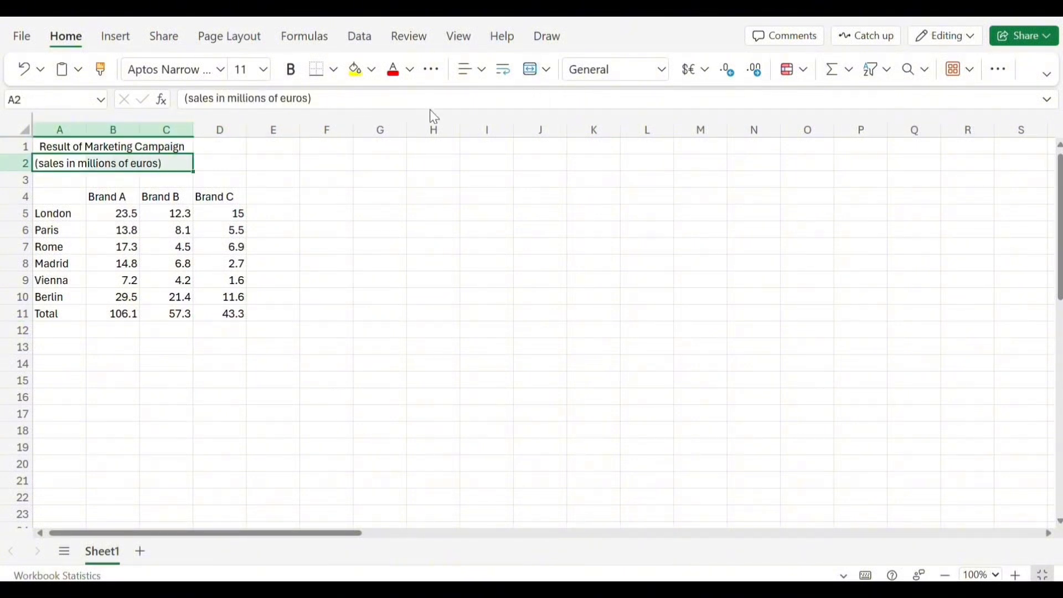
pyautogui.click(534, 75)
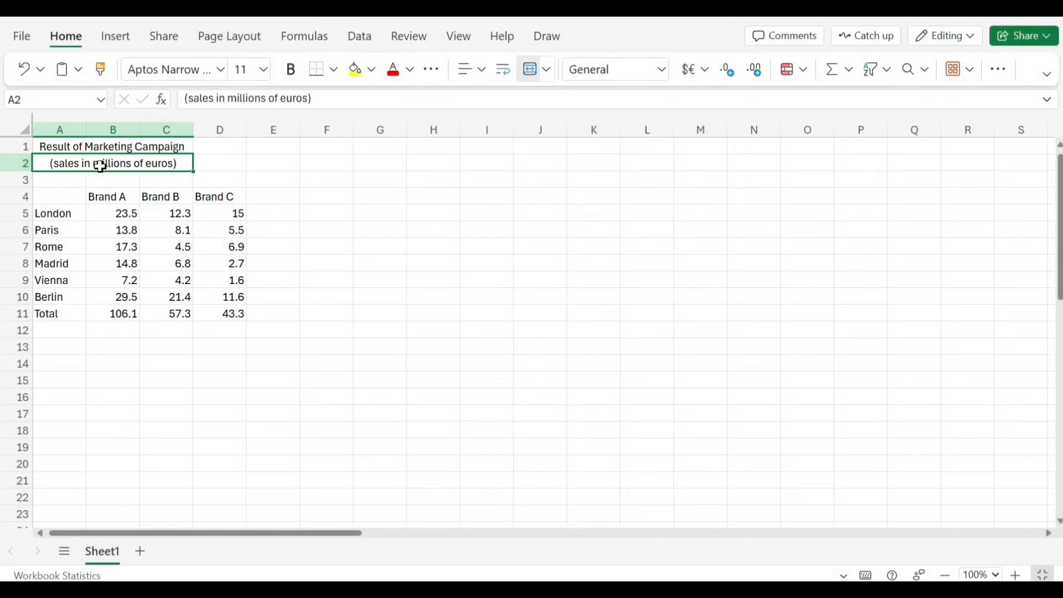
# Make the title in row 1, the brand headings in B4:D4 and the row labels in A5:A11 bold.
pyautogui.click(104, 147)
pyautogui.click(291, 69)
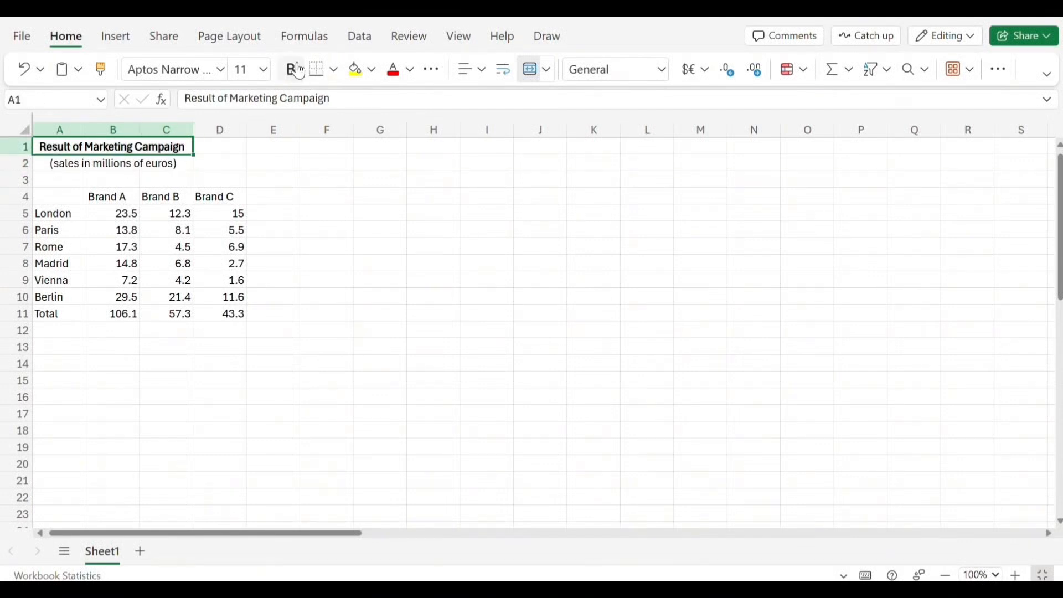
pyautogui.click(138, 198)
pyautogui.moveTo(138, 199); pyautogui.dragTo(212, 206)
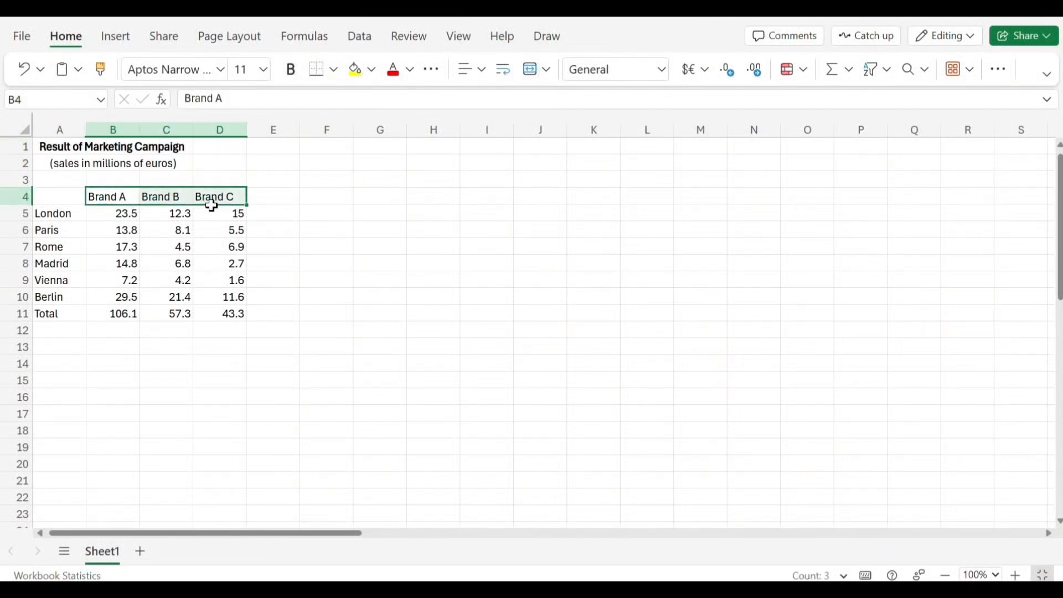
pyautogui.moveTo(78, 217); pyautogui.dragTo(77, 317)
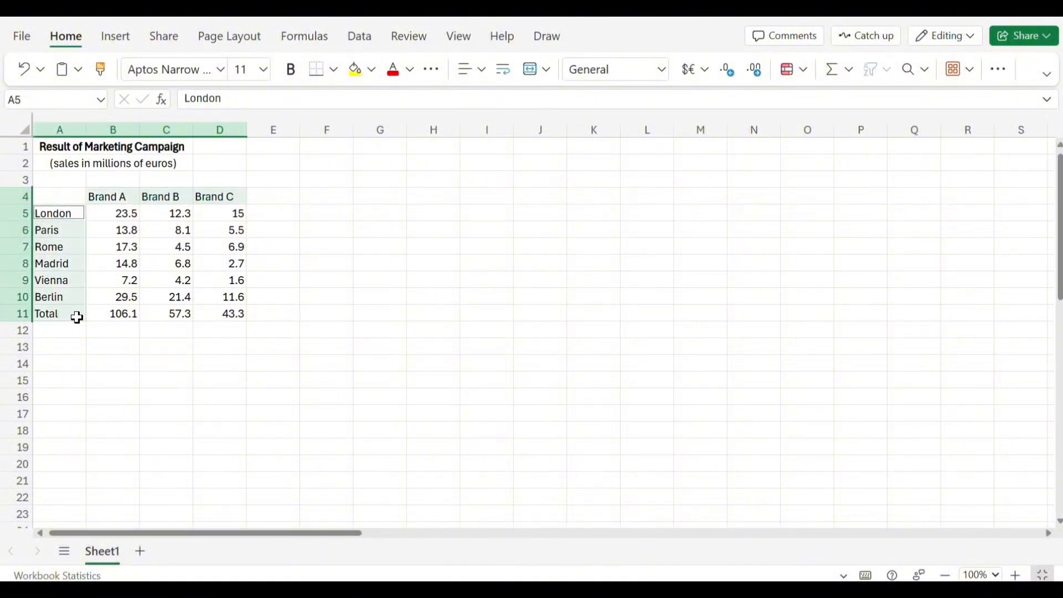
pyautogui.click(291, 70)
pyautogui.click(289, 236)
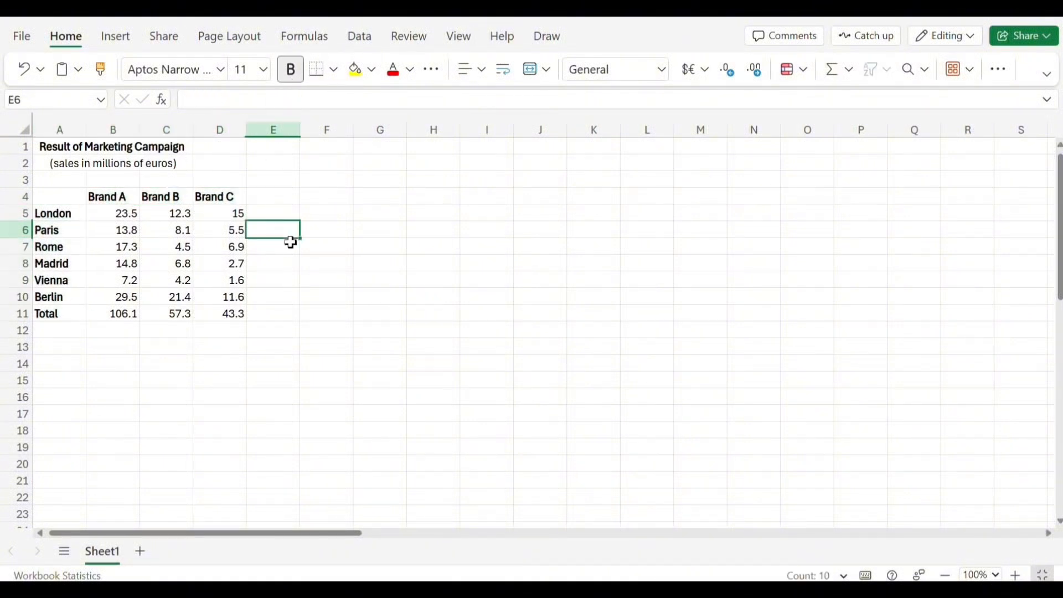
# Draw an outline border around the sales figures in B5:D10 and leave border drawing mode.
pyautogui.click(111, 218)
pyautogui.click(334, 69)
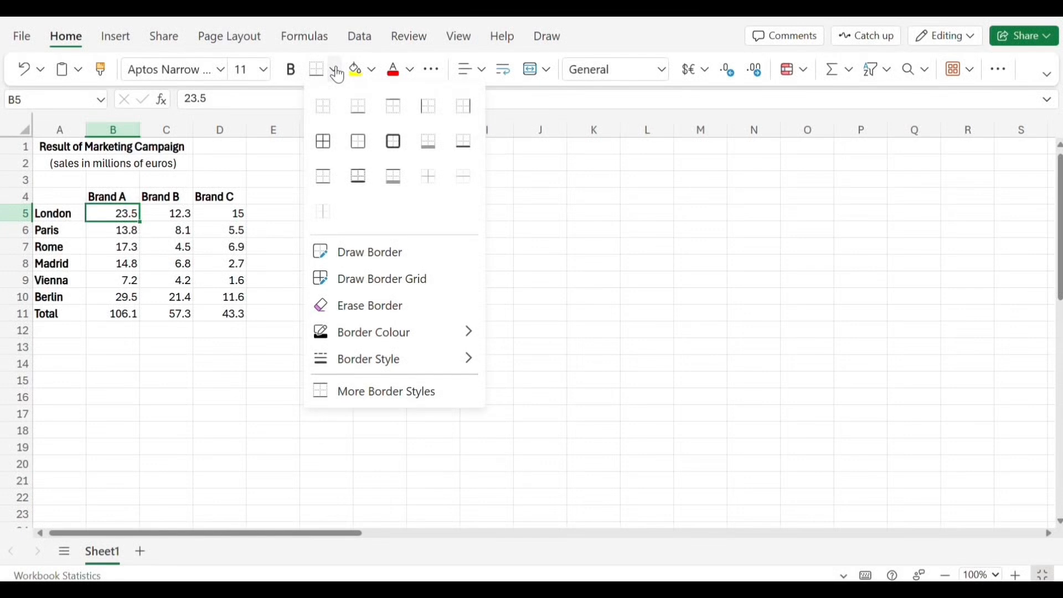
pyautogui.click(410, 257)
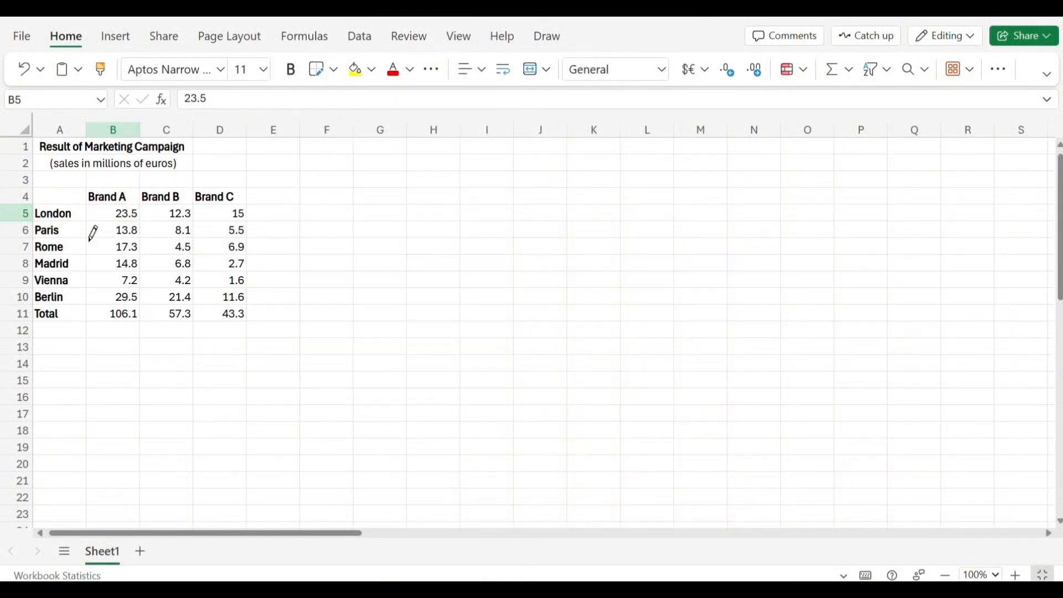
pyautogui.moveTo(86, 205)
pyautogui.mouseDown()
pyautogui.moveTo(119, 235)
pyautogui.moveTo(114, 209)
pyautogui.mouseUp()
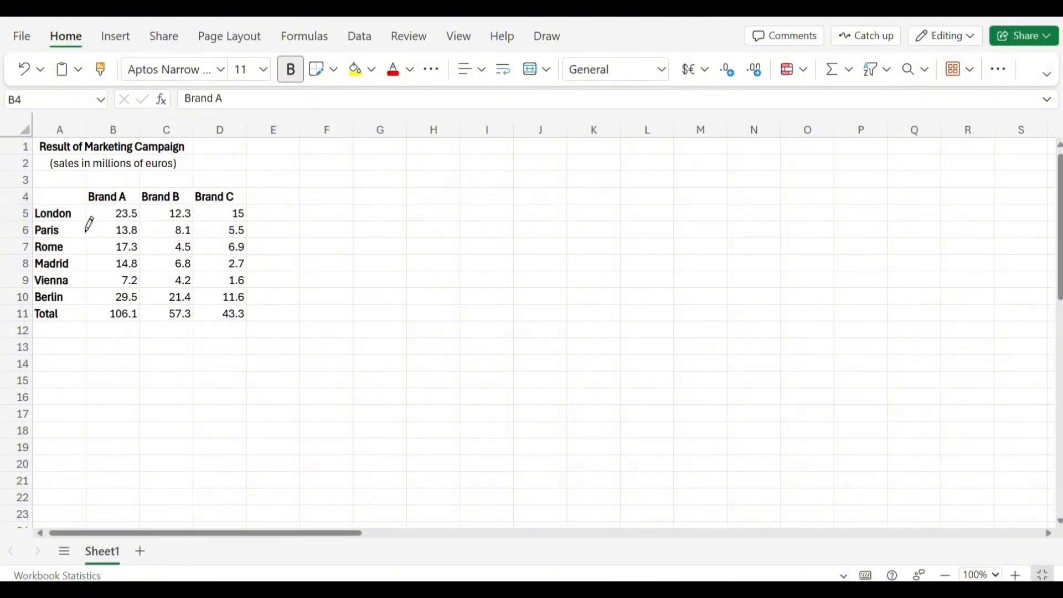
pyautogui.moveTo(90, 220)
pyautogui.mouseDown()
pyautogui.moveTo(218, 319)
pyautogui.moveTo(243, 303)
pyautogui.mouseUp()
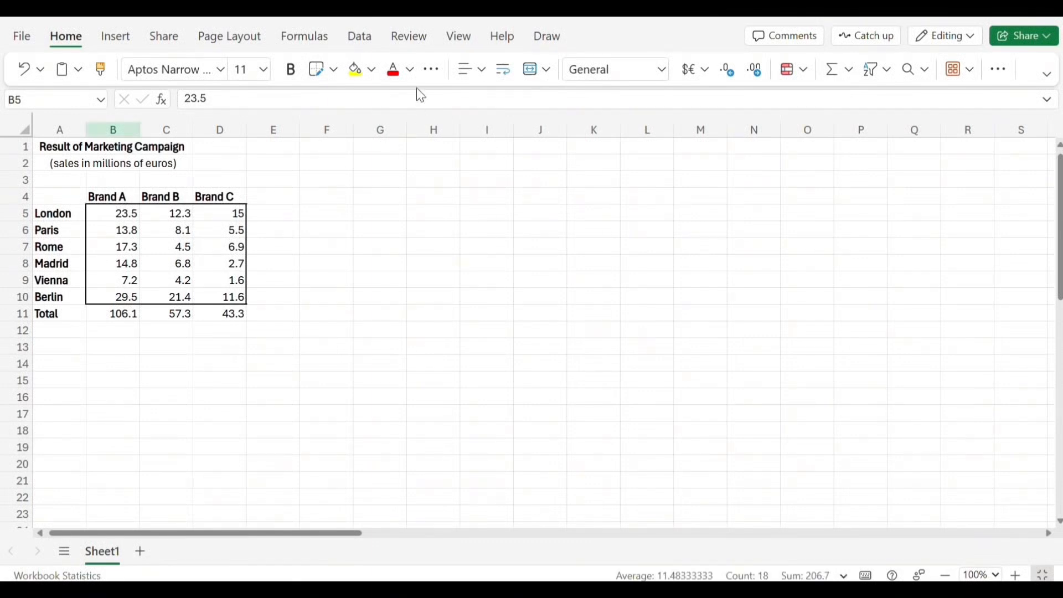
pyautogui.click(334, 69)
pyautogui.click(363, 252)
pyautogui.click(275, 48)
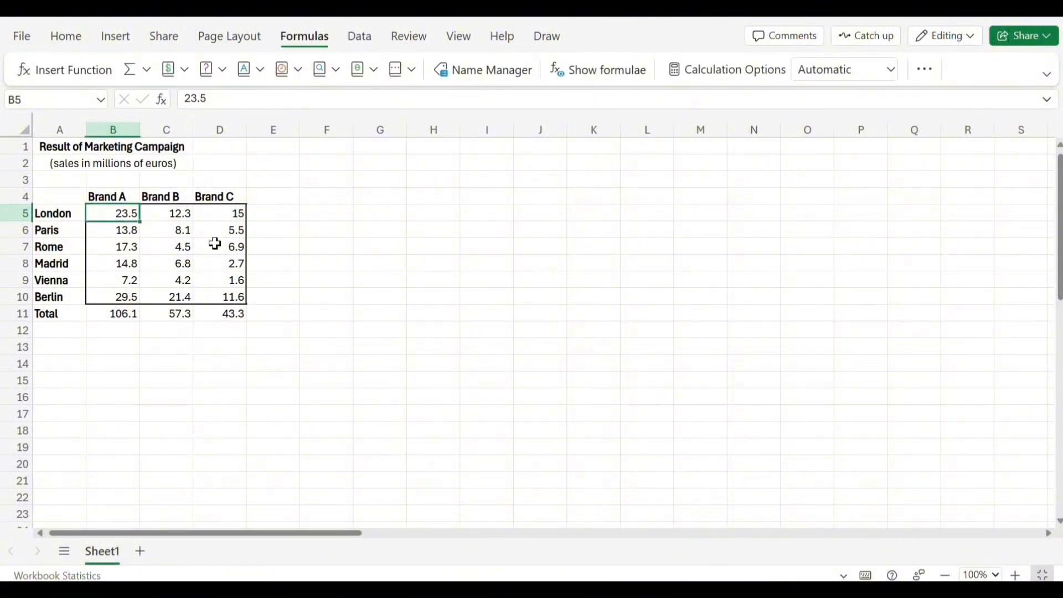
pyautogui.click(324, 279)
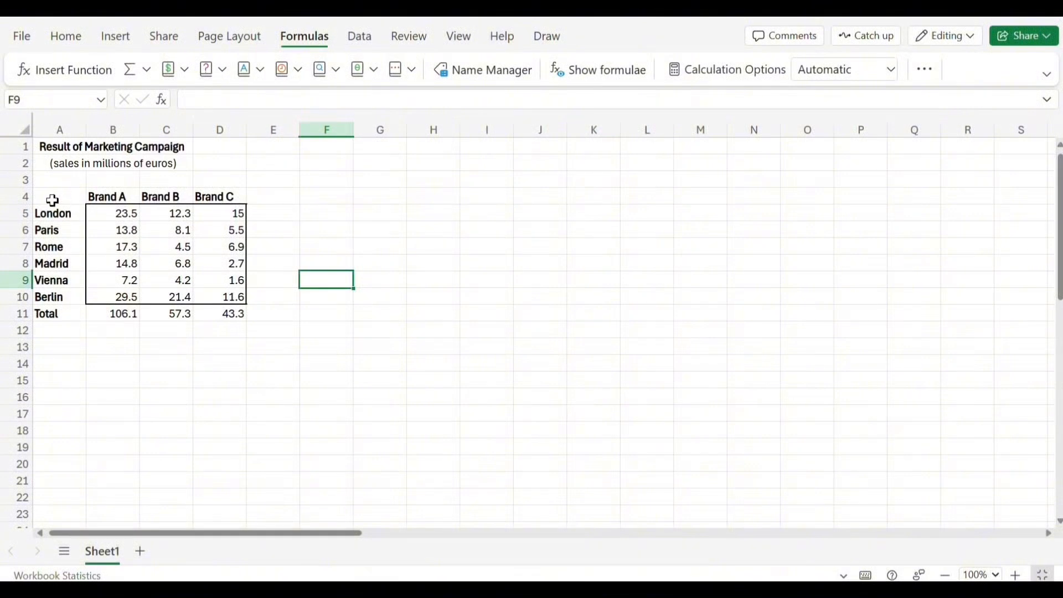
# Insert a clustered column chart from A4:D10 and open its chart title formatting options.
pyautogui.moveTo(68, 202); pyautogui.dragTo(244, 299)
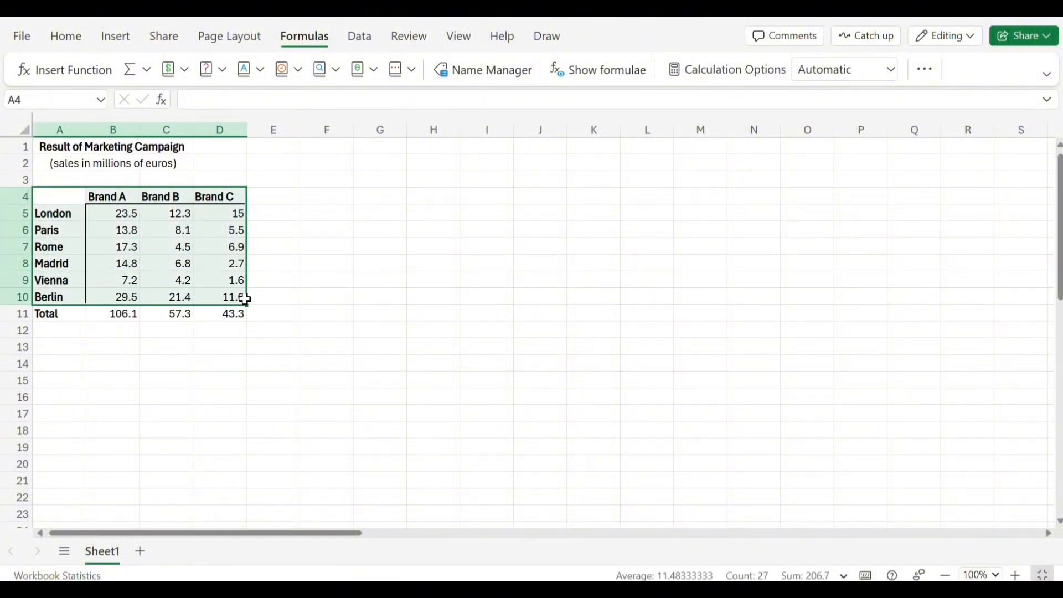
pyautogui.click(114, 35)
pyautogui.click(497, 65)
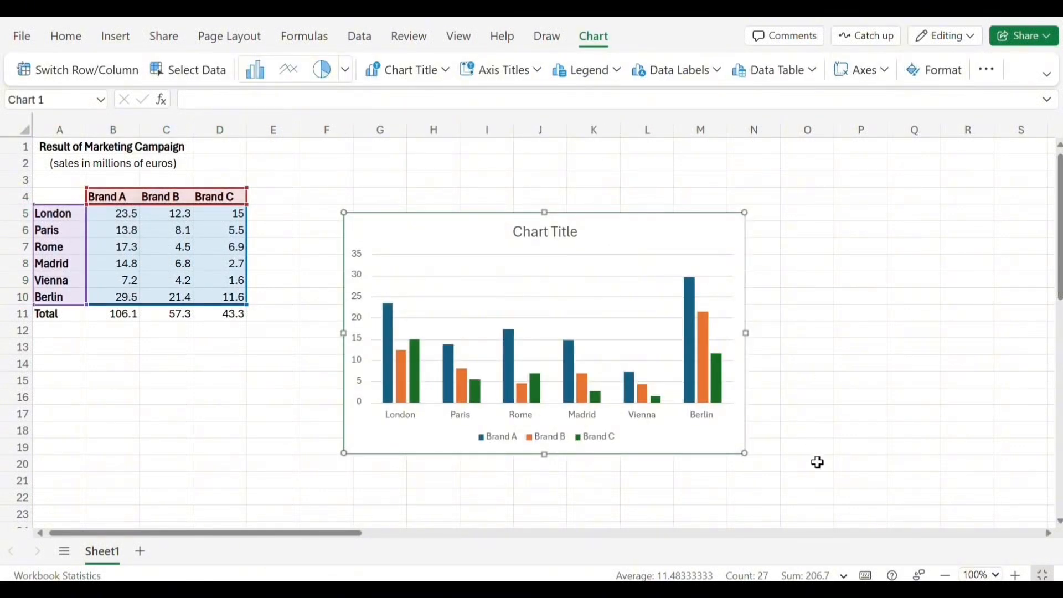
pyautogui.doubleClick(714, 239)
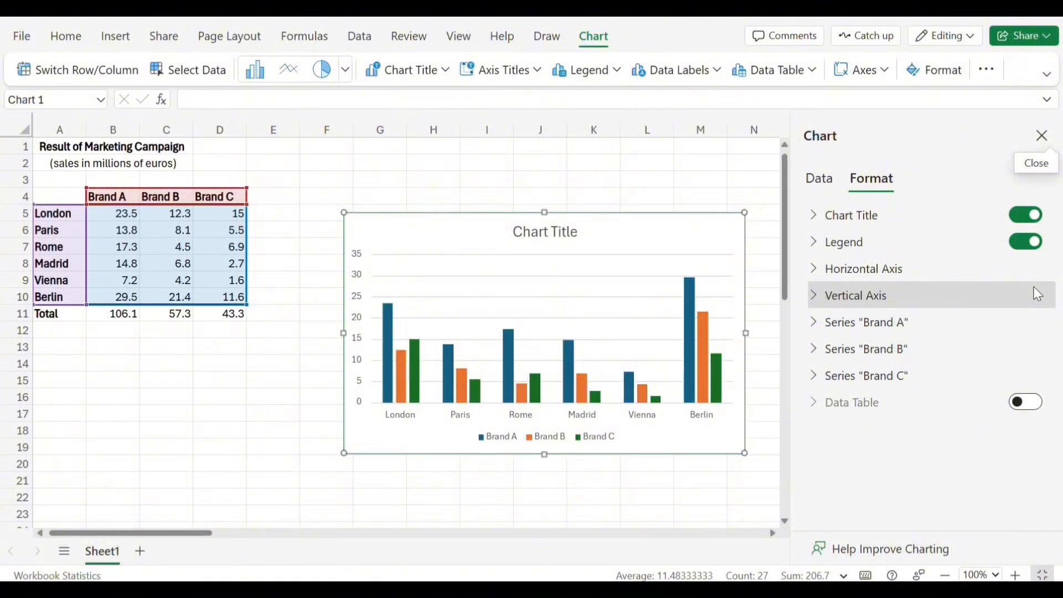
pyautogui.click(937, 221)
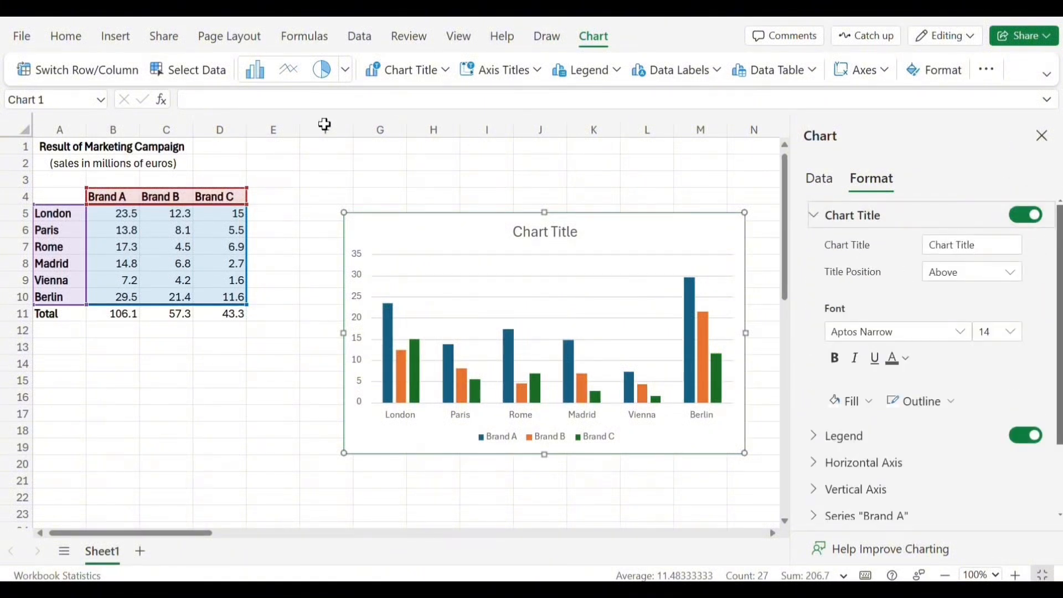
# Replace the chart's placeholder title with "Marketing Campaign Results", reusing the text copied from the sheet title in A1.
pyautogui.click(118, 150)
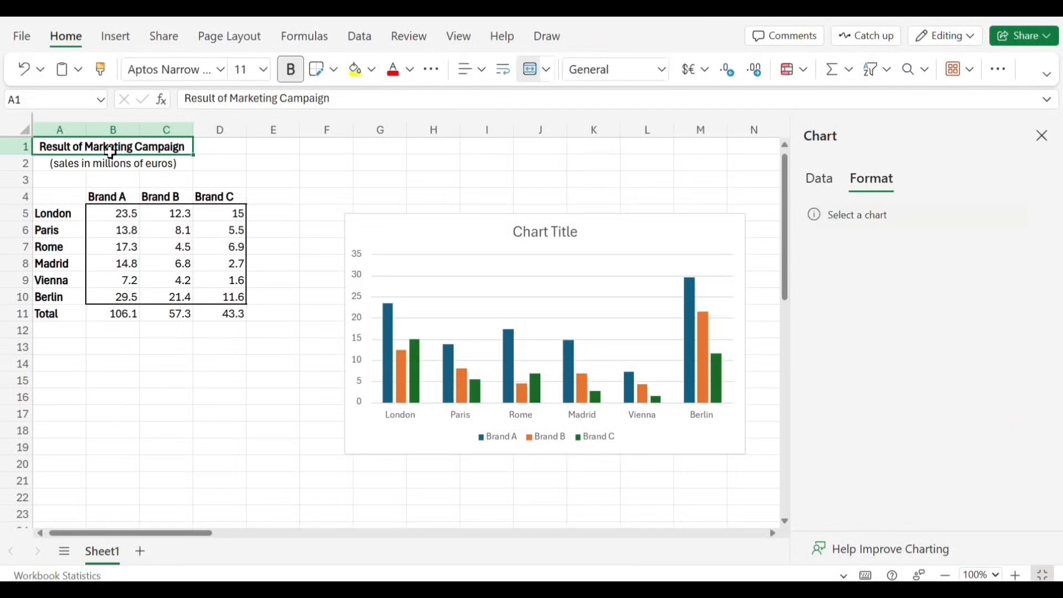
pyautogui.hotkey('ctrl', 'c')
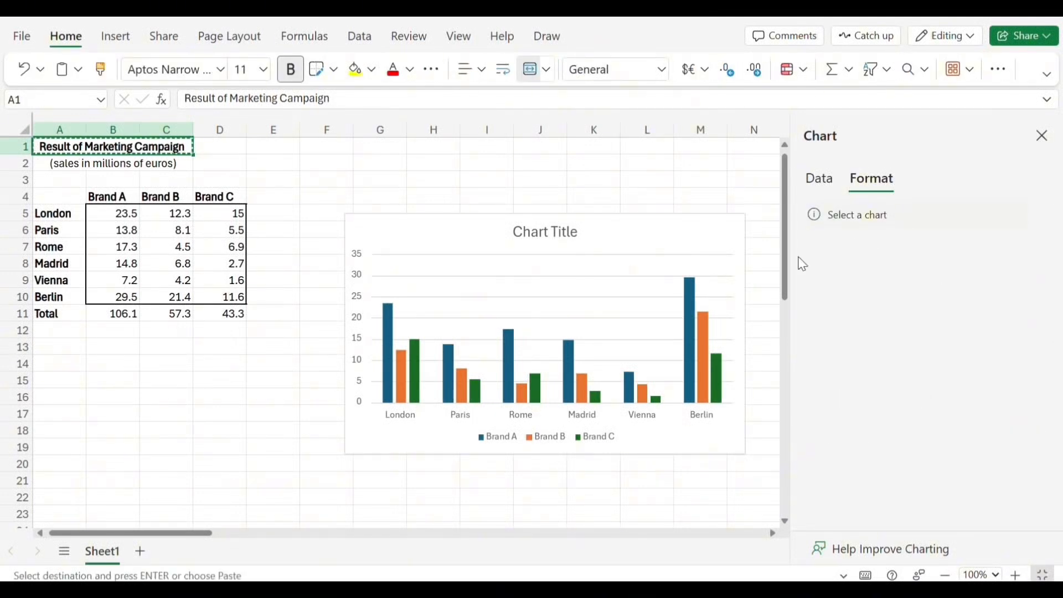
pyautogui.doubleClick(560, 242)
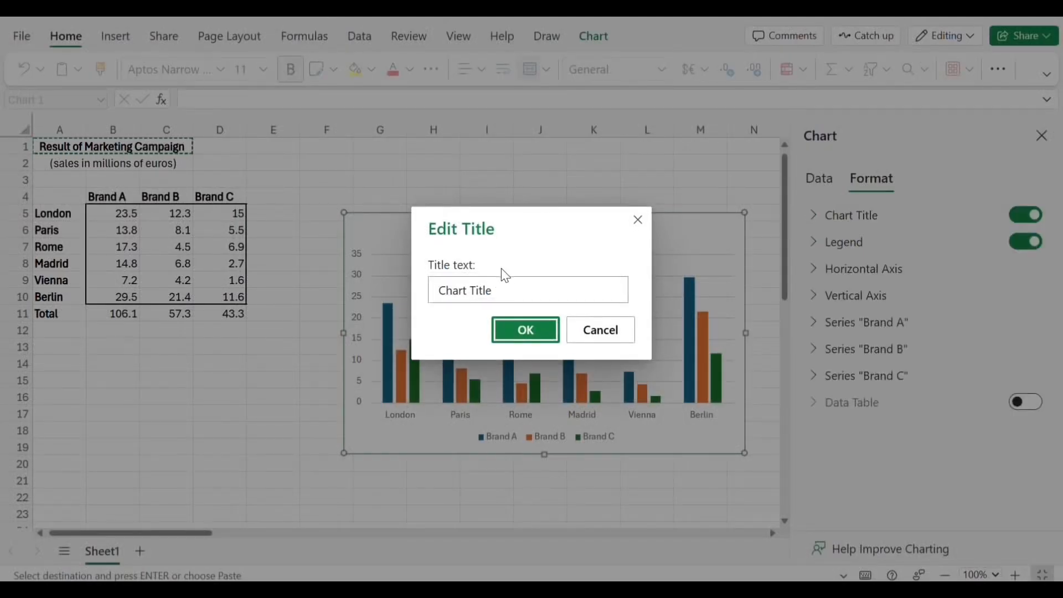
pyautogui.moveTo(451, 299); pyautogui.dragTo(519, 296)
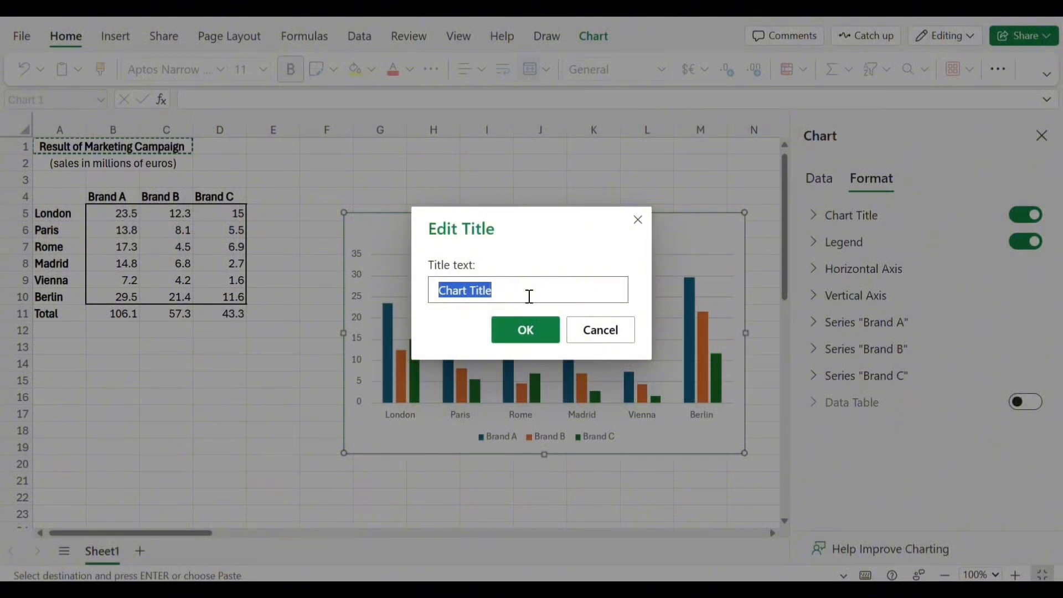
pyautogui.hotkey('ctrl', 'v')
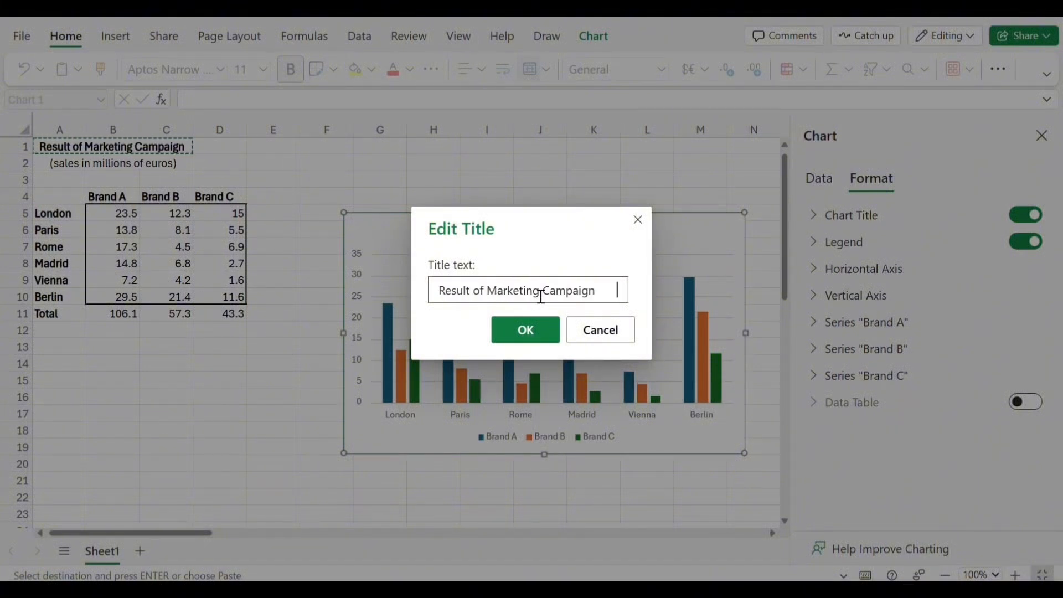
pyautogui.moveTo(489, 296); pyautogui.dragTo(448, 302)
pyautogui.press('BackSpace')
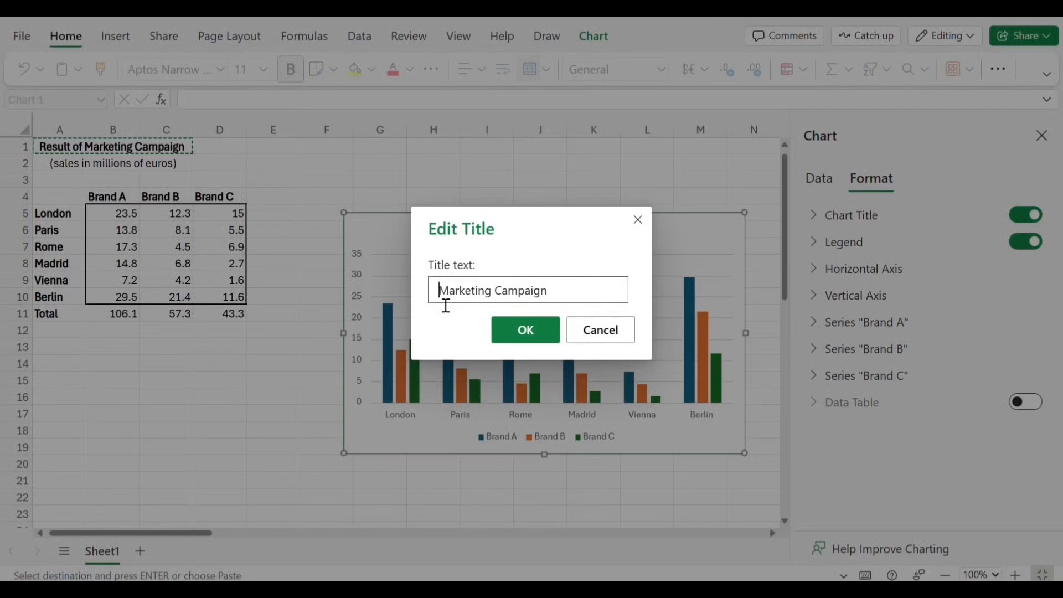
pyautogui.click(603, 295)
pyautogui.write('Result of')
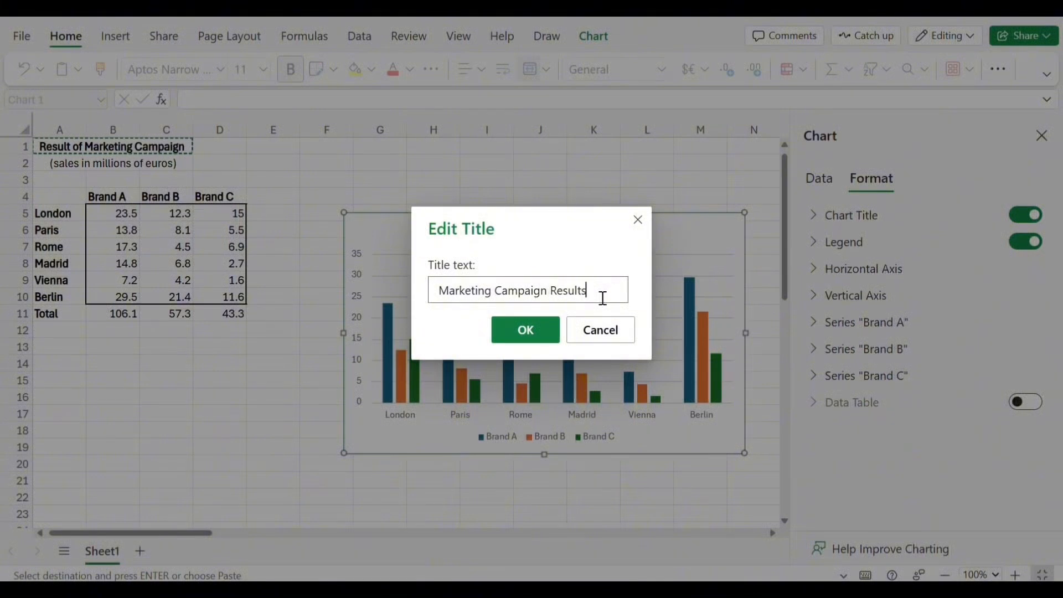
pyautogui.click(539, 329)
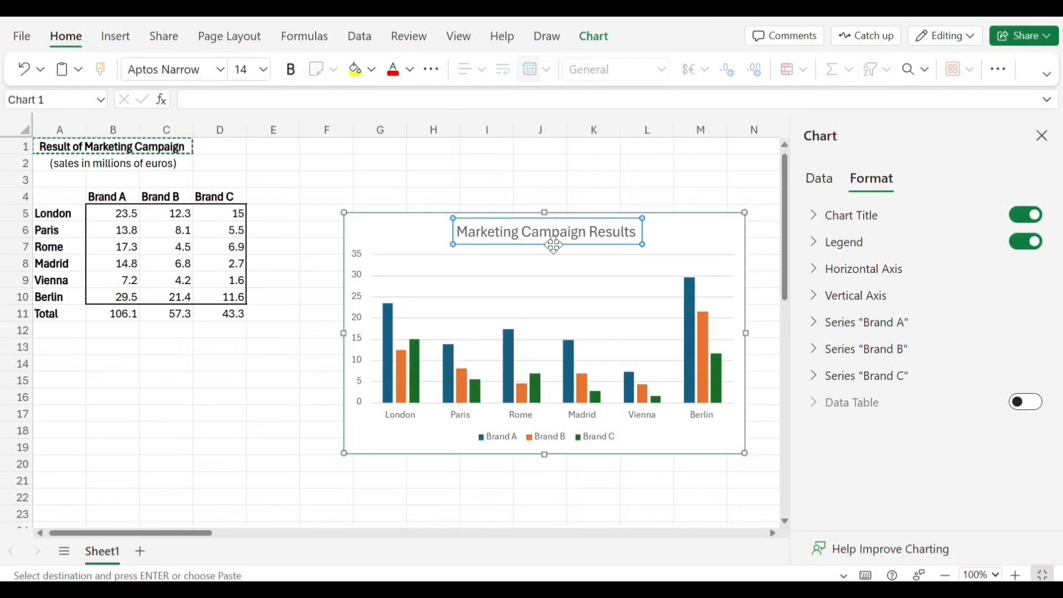
pyautogui.doubleClick(553, 242)
pyautogui.click(525, 330)
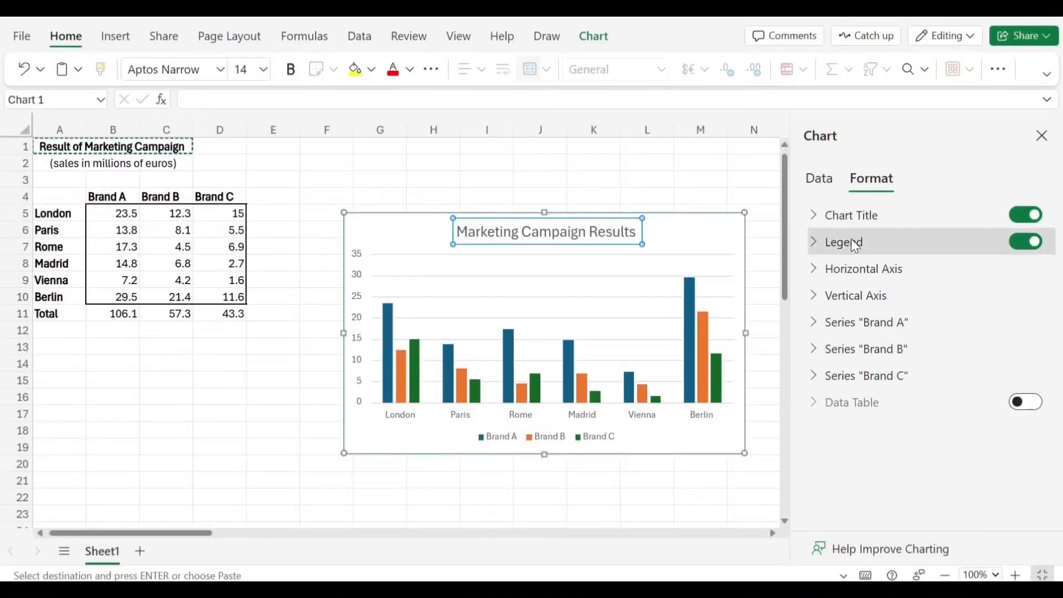
# Format the chart title as bold with black font colour.
pyautogui.click(884, 226)
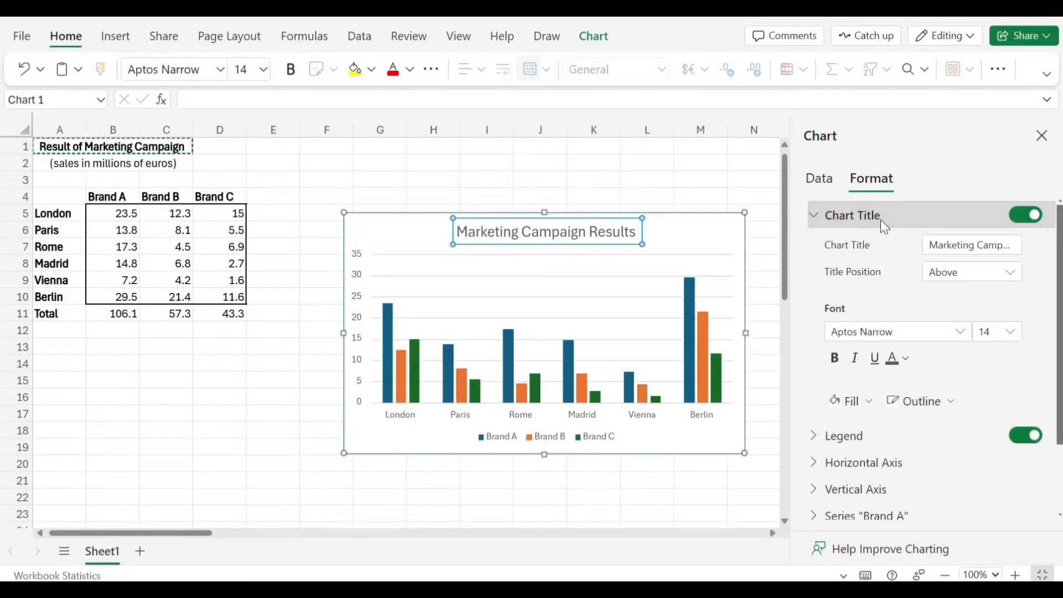
pyautogui.click(835, 358)
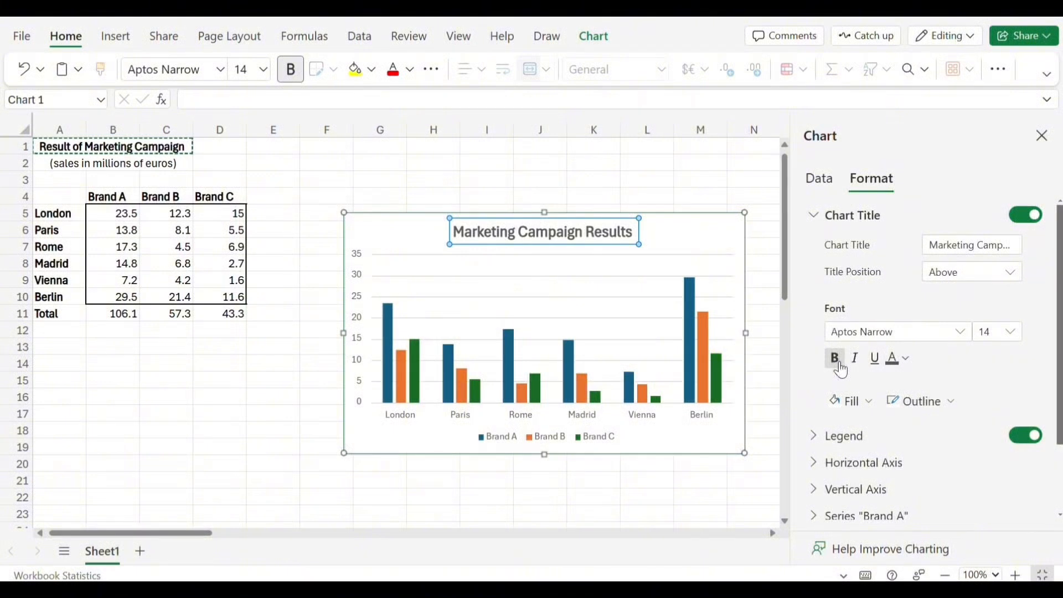
pyautogui.click(904, 366)
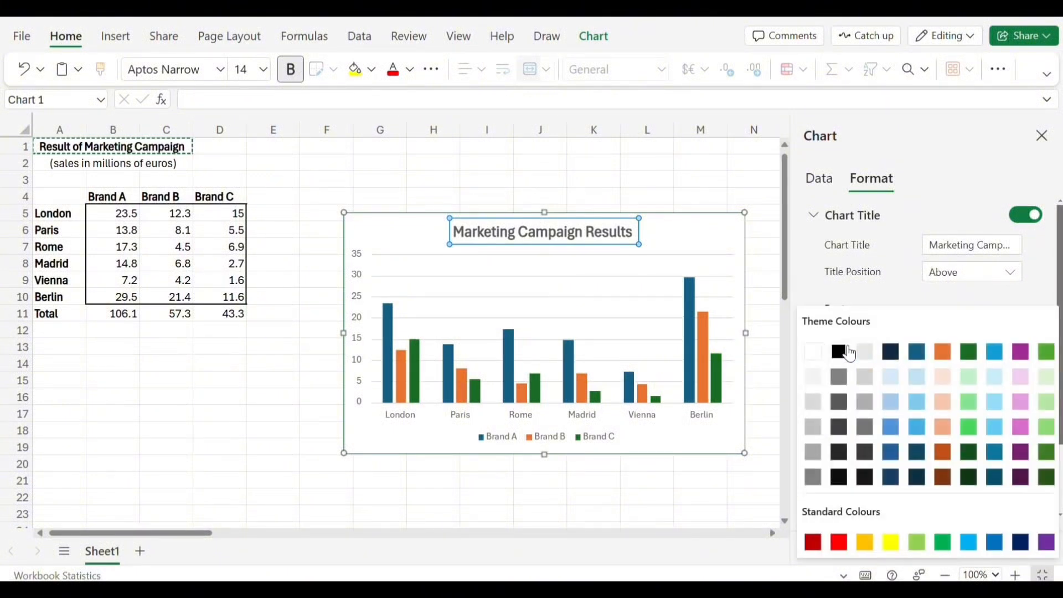
pyautogui.click(844, 351)
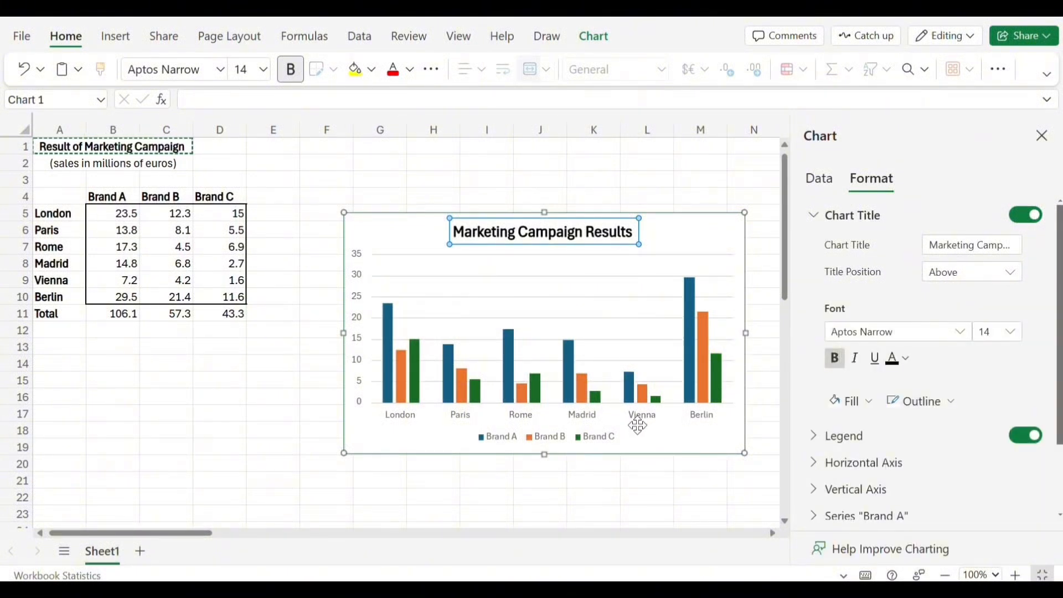
# Set the chart legend's position to Right.
pyautogui.click(839, 436)
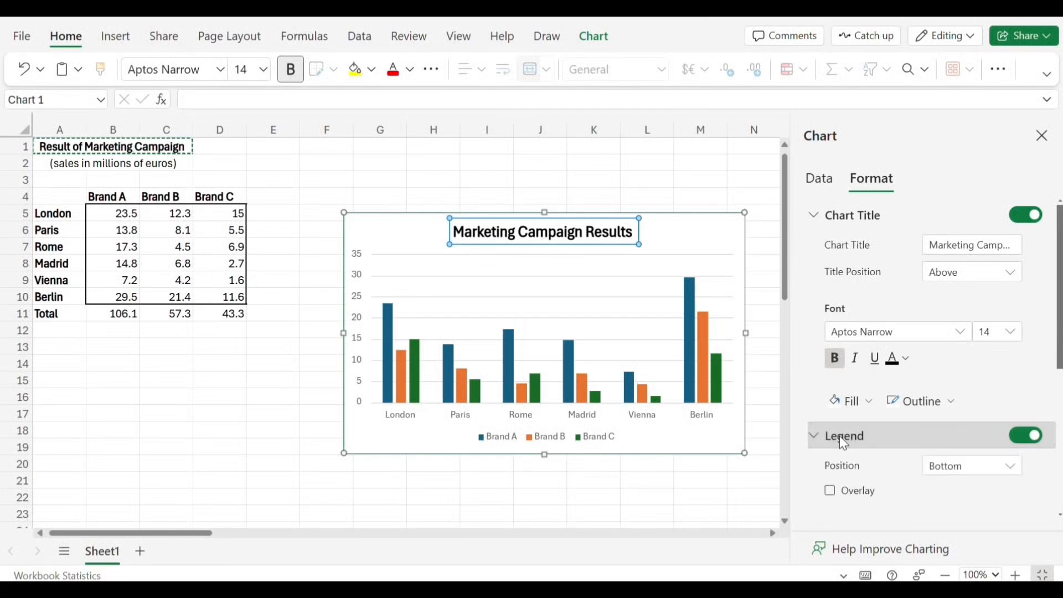
pyautogui.scroll(-5, 930, 360)
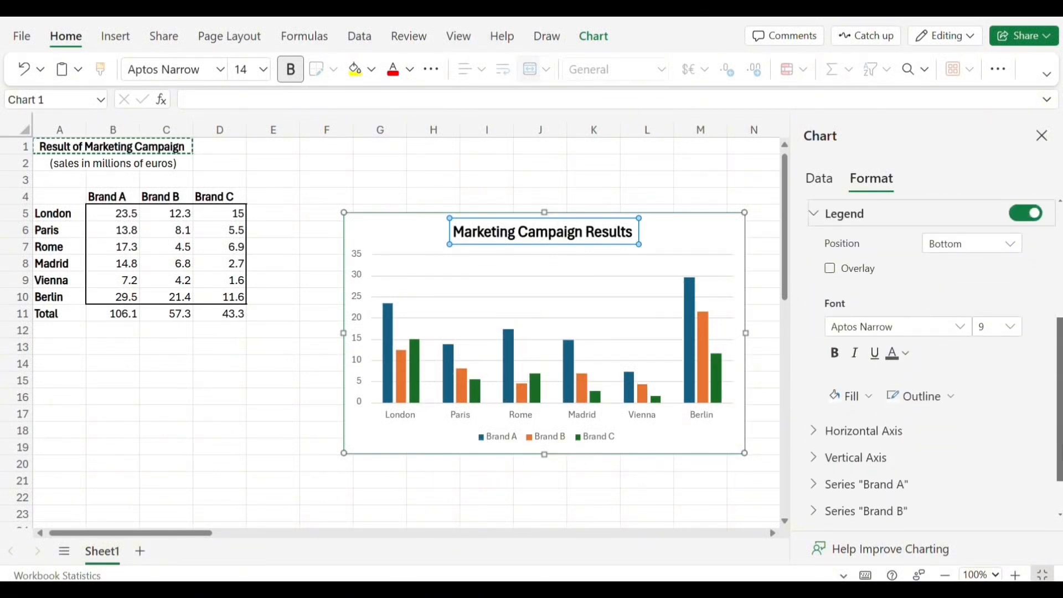
pyautogui.click(1019, 245)
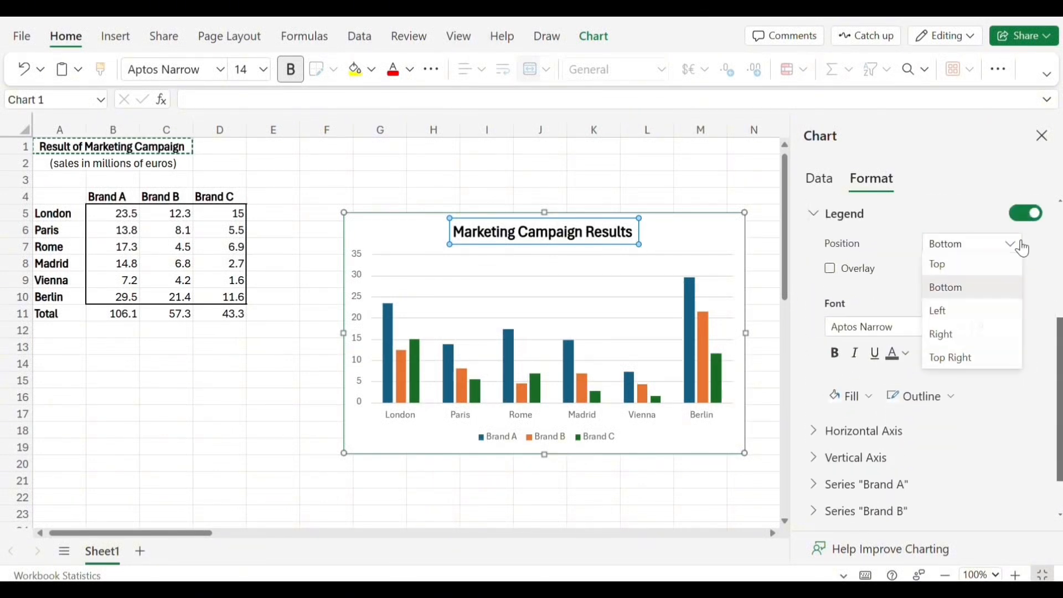
pyautogui.click(951, 338)
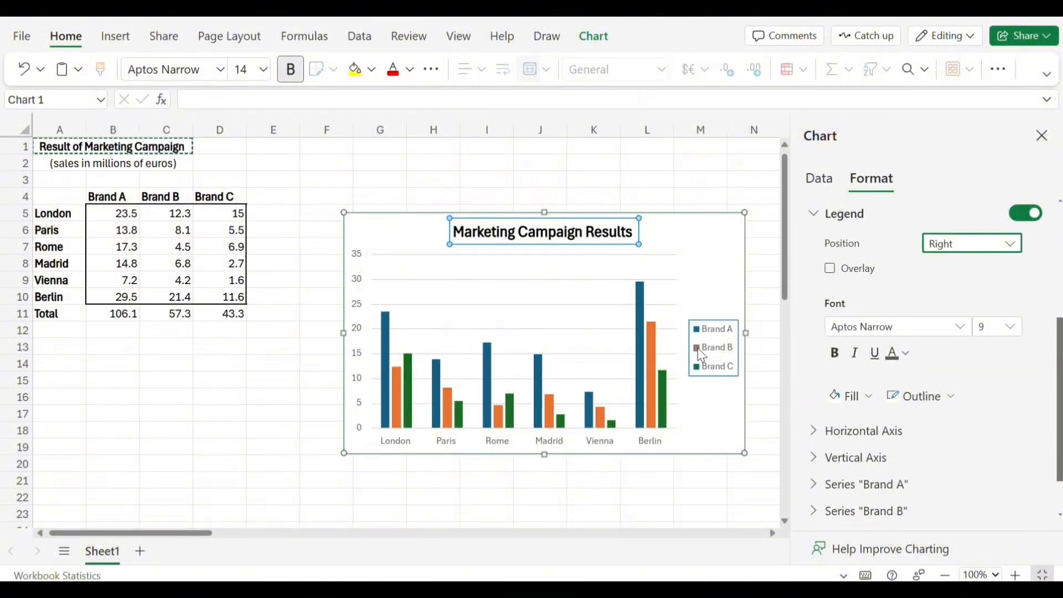
pyautogui.click(490, 452)
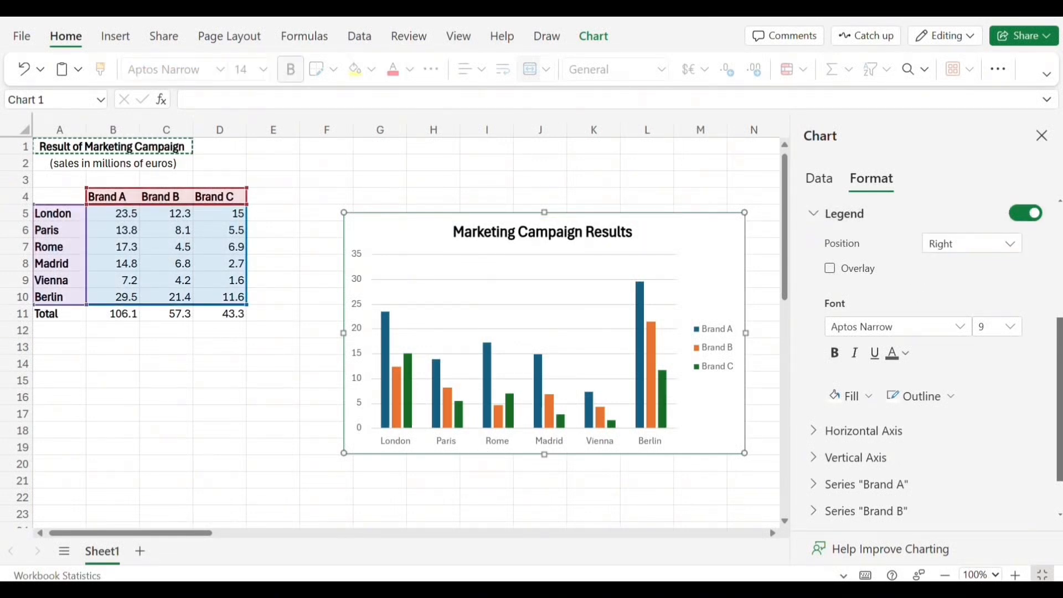
pyautogui.scroll(-1, 930, 388)
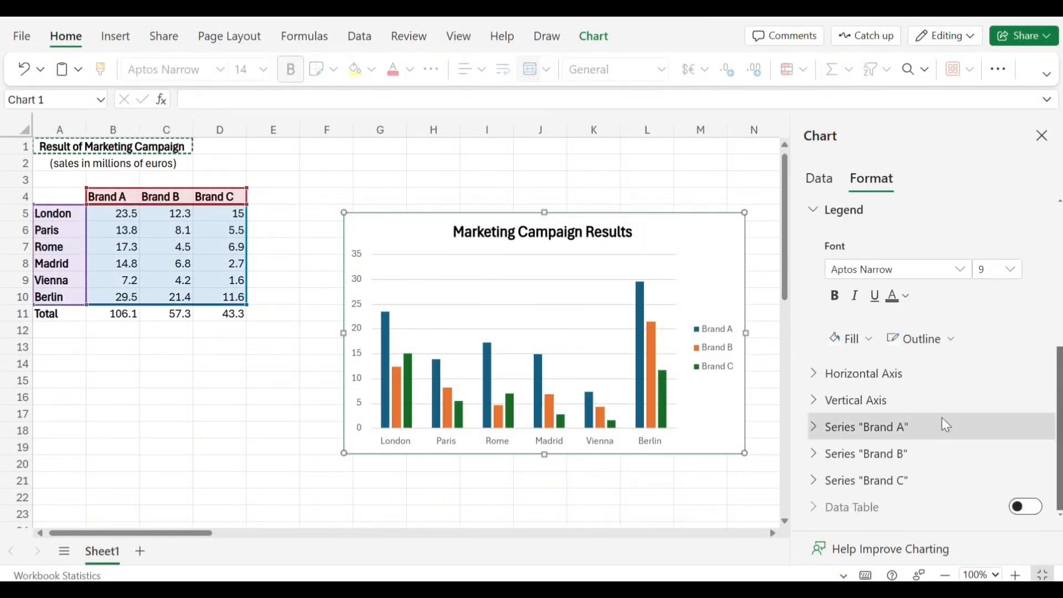
pyautogui.click(900, 409)
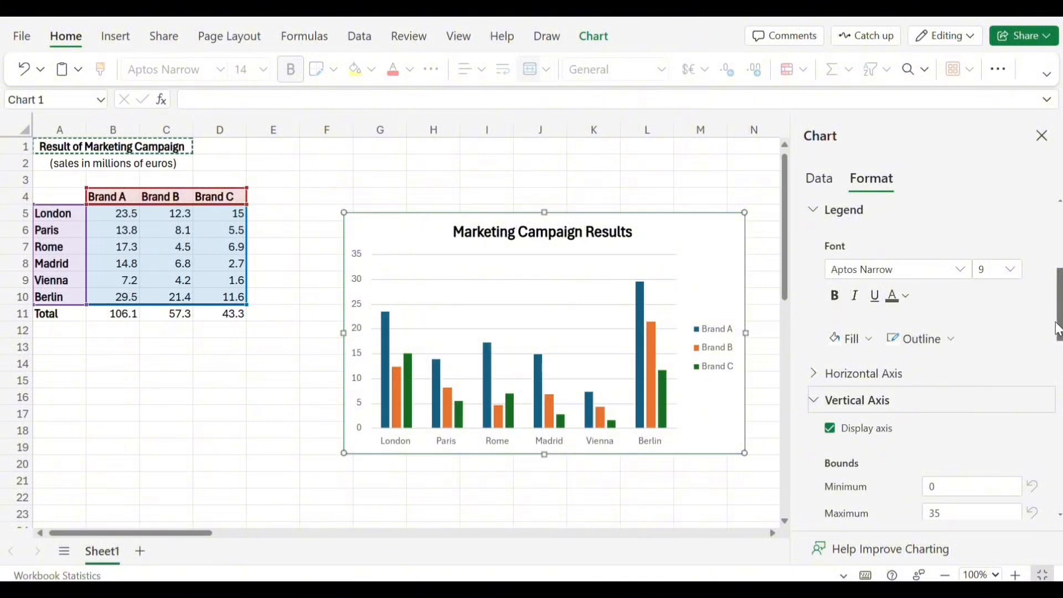
pyautogui.moveTo(1059, 328); pyautogui.dragTo(1059, 497)
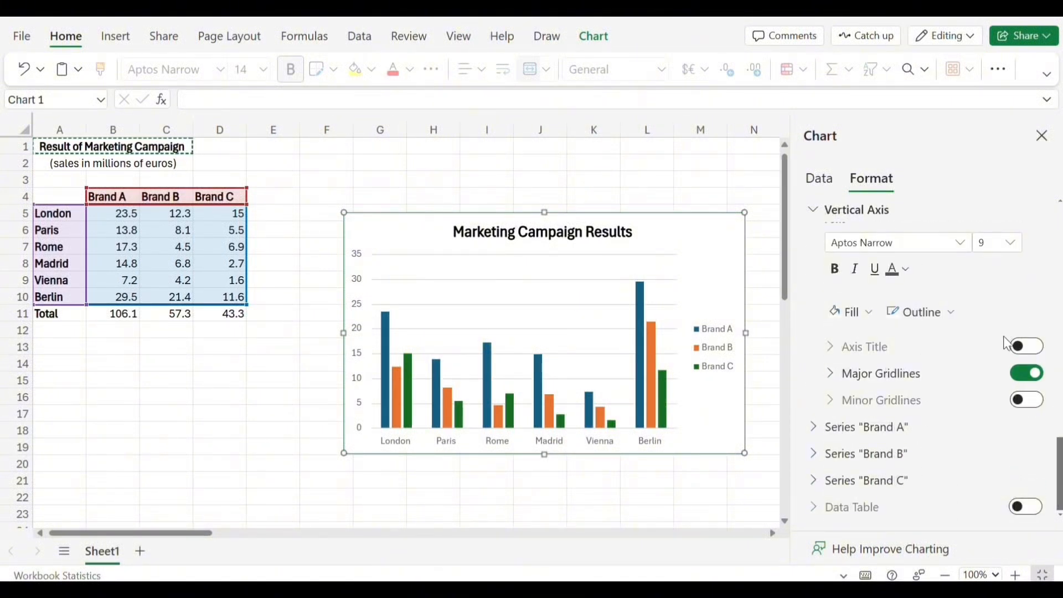
pyautogui.click(1027, 349)
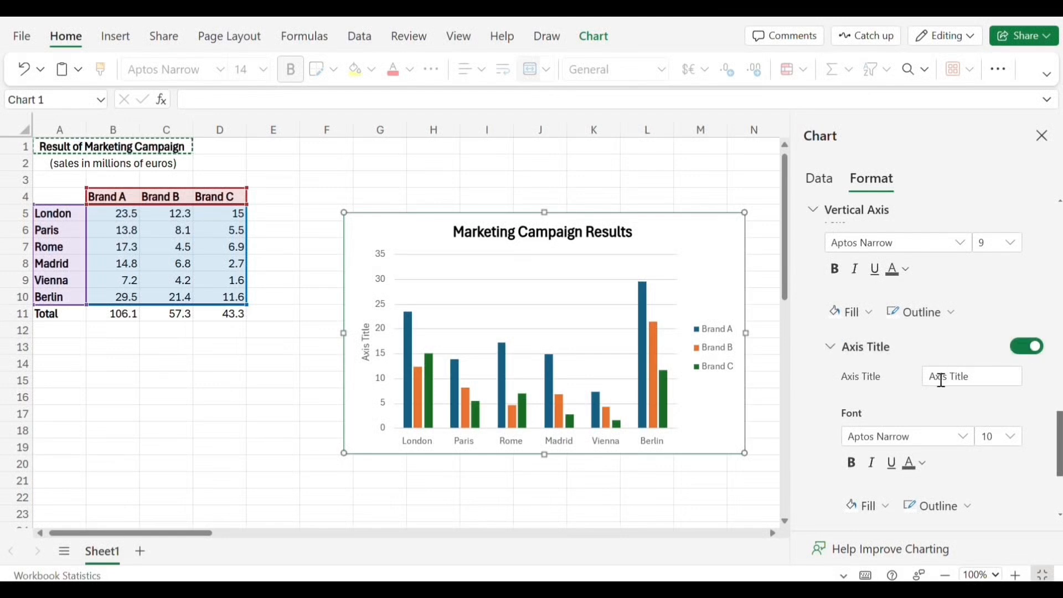
pyautogui.click(980, 384)
pyautogui.moveTo(978, 385); pyautogui.dragTo(934, 382)
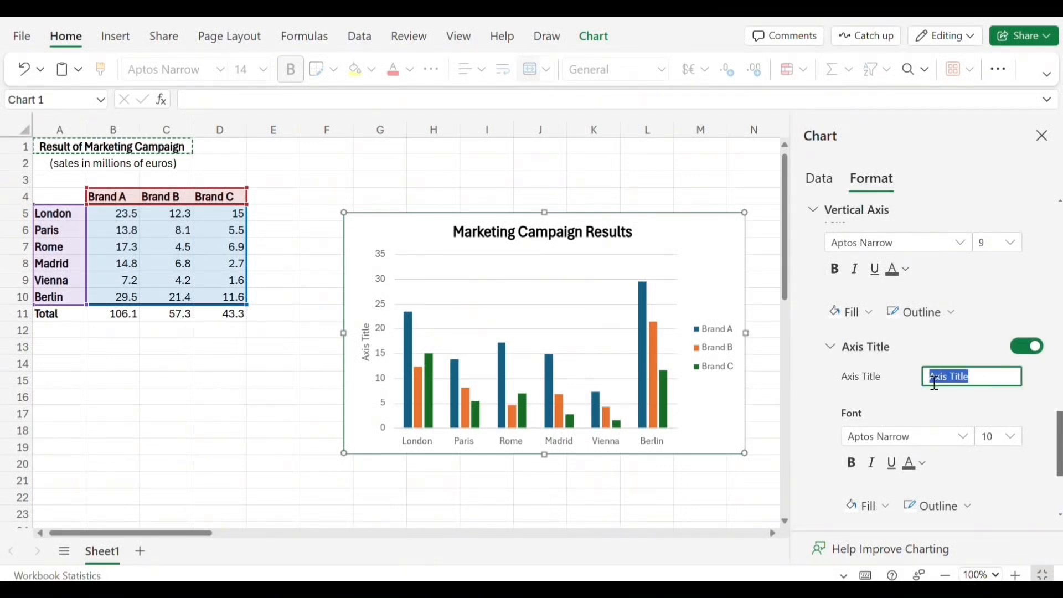
pyautogui.press('BackSpace')
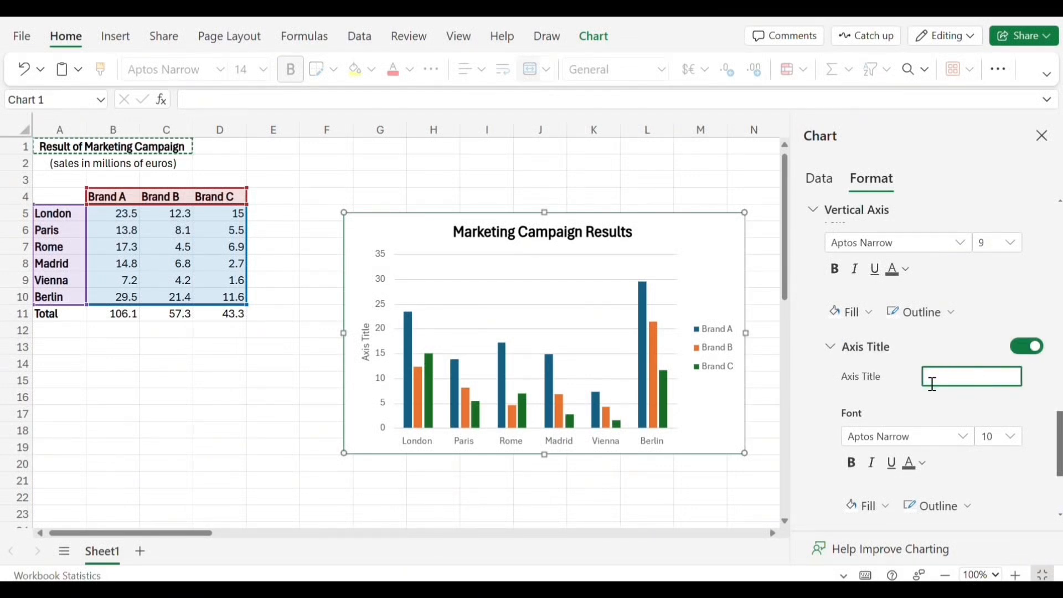
# Copy the subtitle from A2 and turn on the axis title for the chart's vertical axis.
pyautogui.click(54, 168)
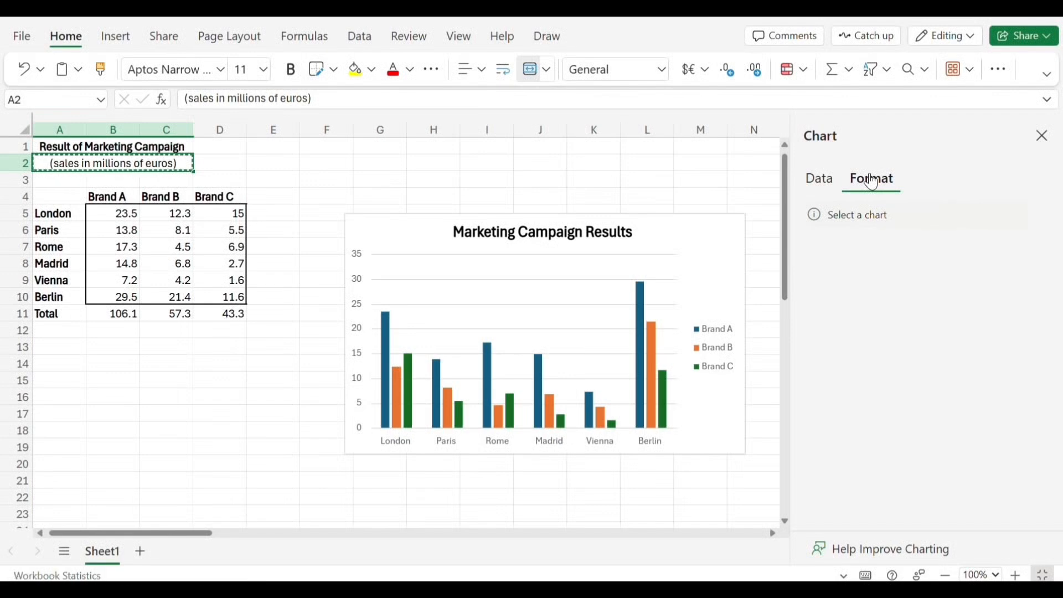
pyautogui.click(695, 264)
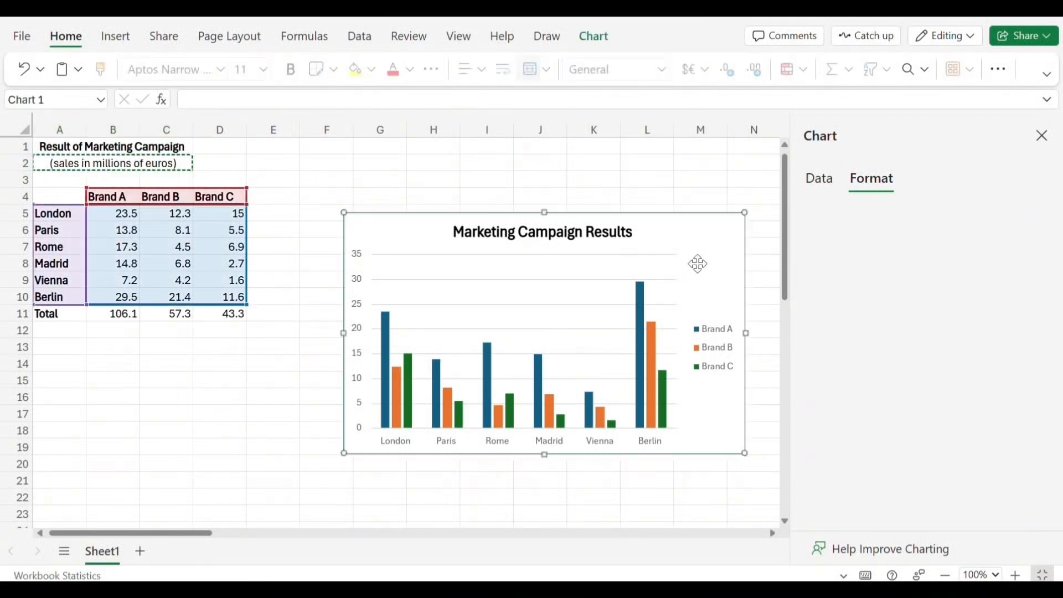
pyautogui.click(869, 300)
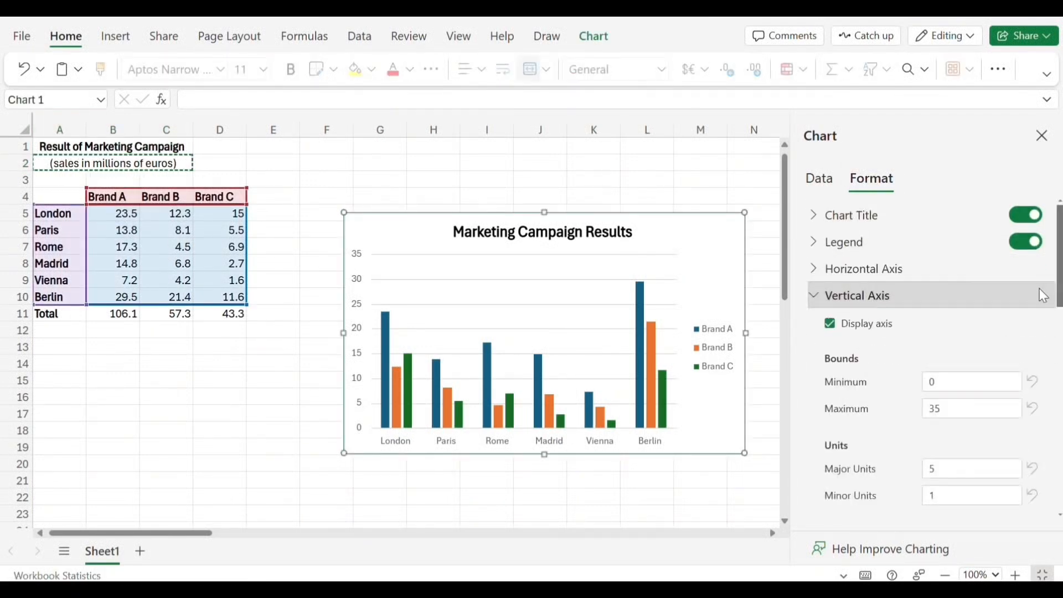
pyautogui.scroll(-10, 930, 366)
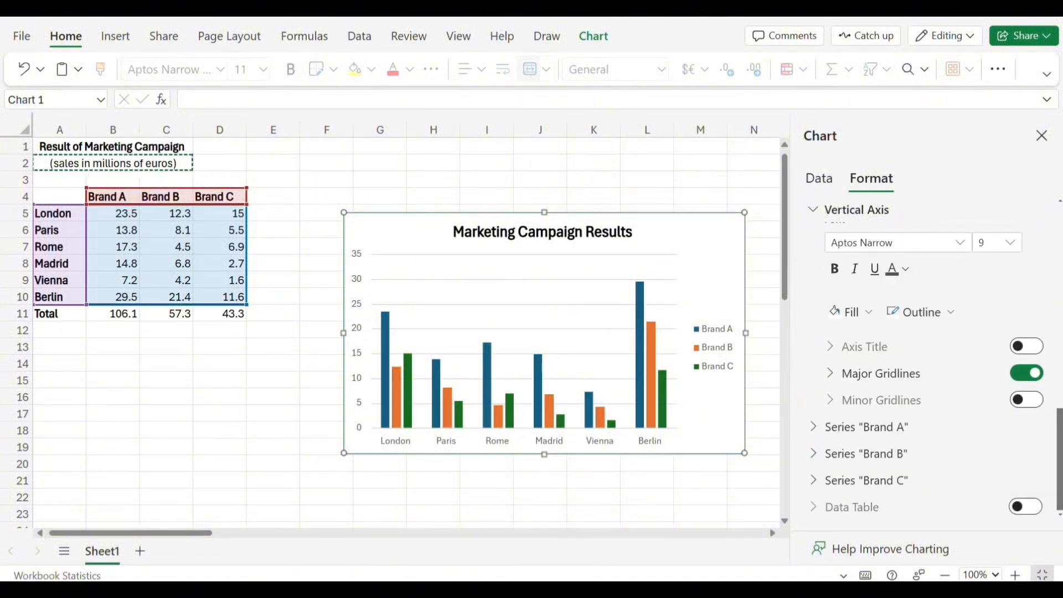
pyautogui.scroll(5, 930, 366)
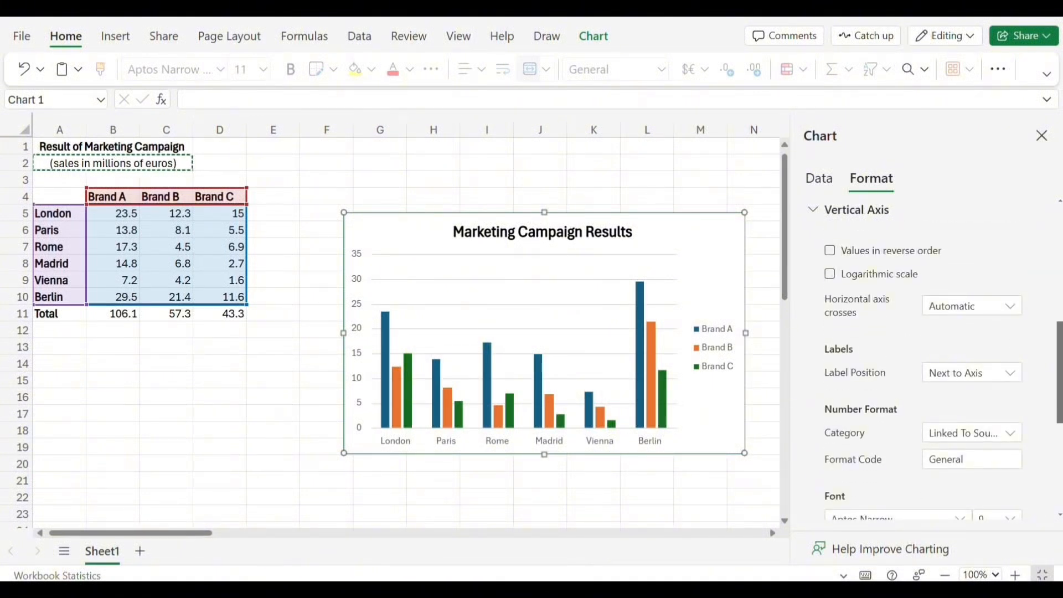
pyautogui.scroll(-5, 943, 378)
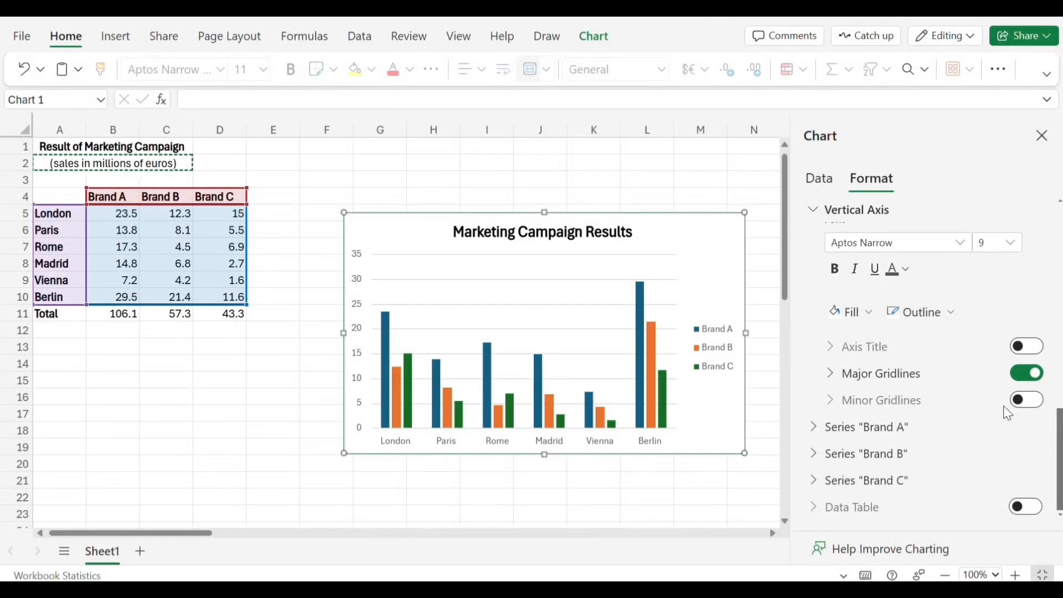
pyautogui.click(1027, 346)
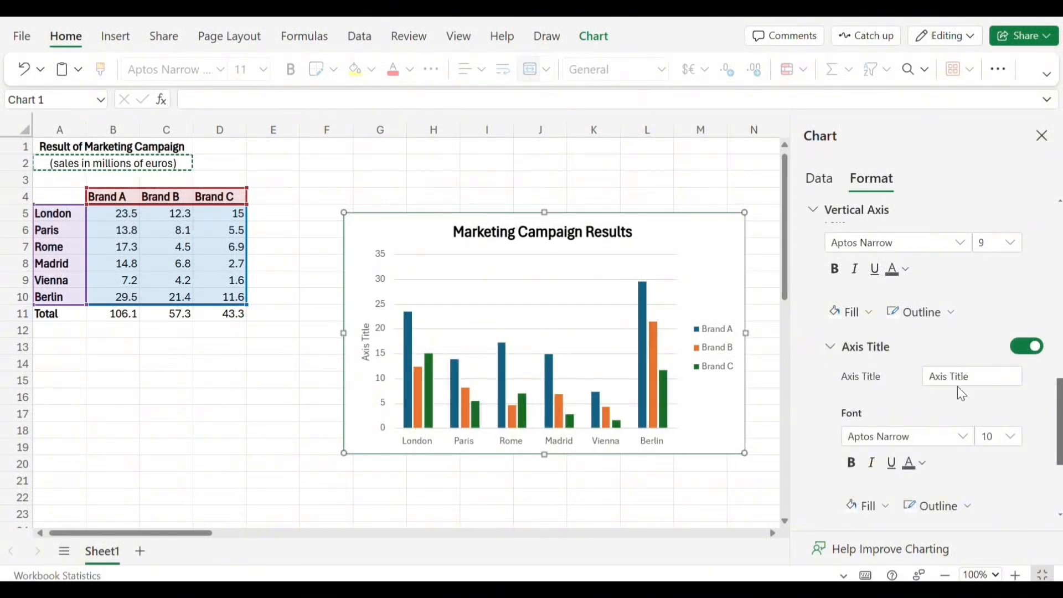
# Replace the vertical axis title's placeholder with the copied text "(sales in millions of euros)", removing the trailing blanks.
pyautogui.click(979, 387)
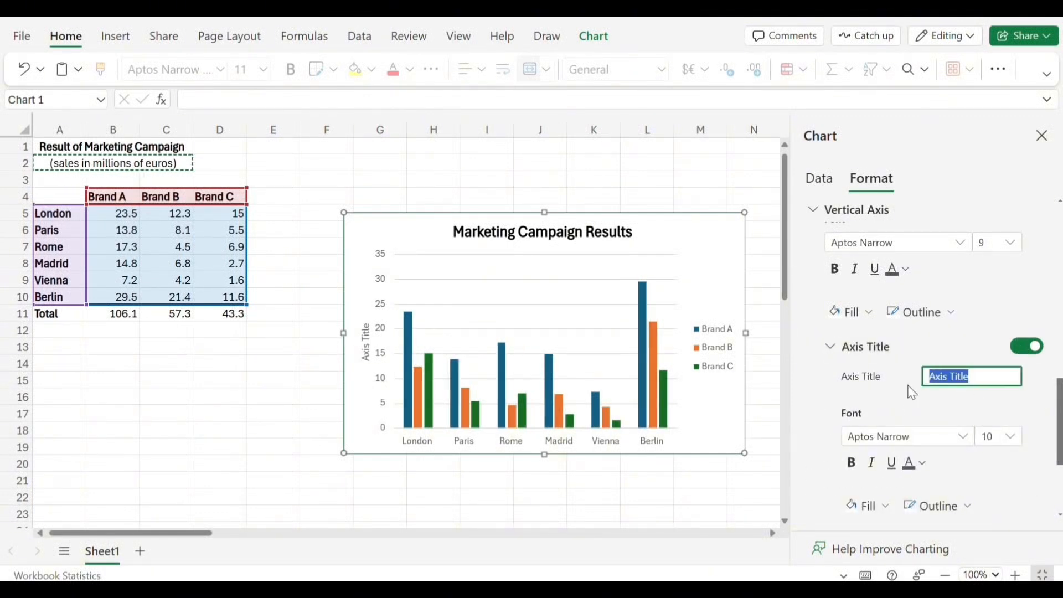
pyautogui.hotkey('ctrl', 'v')
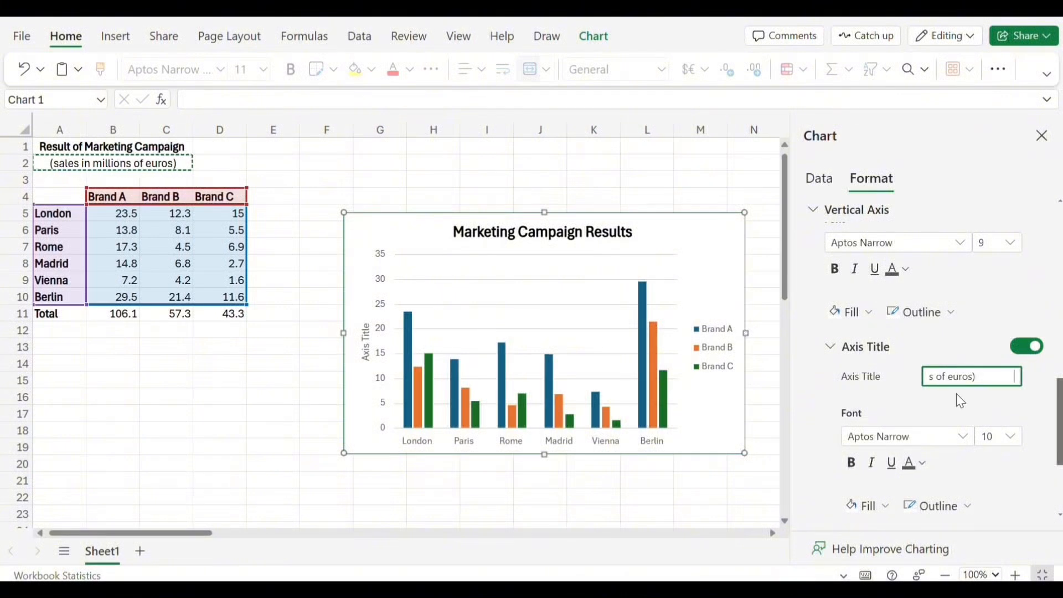
pyautogui.press('BackSpace')
pyautogui.press('BackSpace')
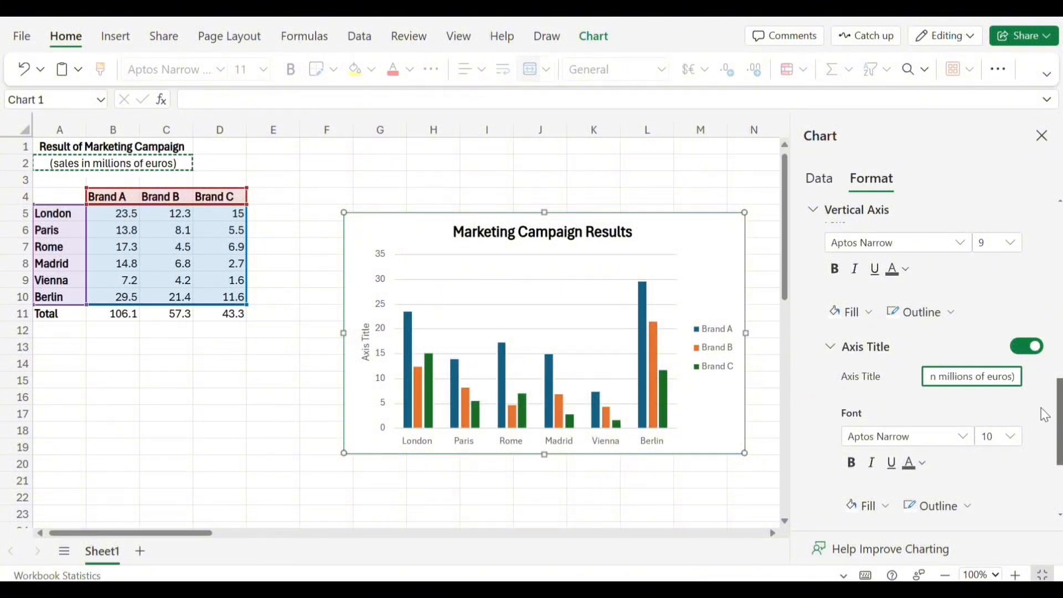
pyautogui.click(1028, 408)
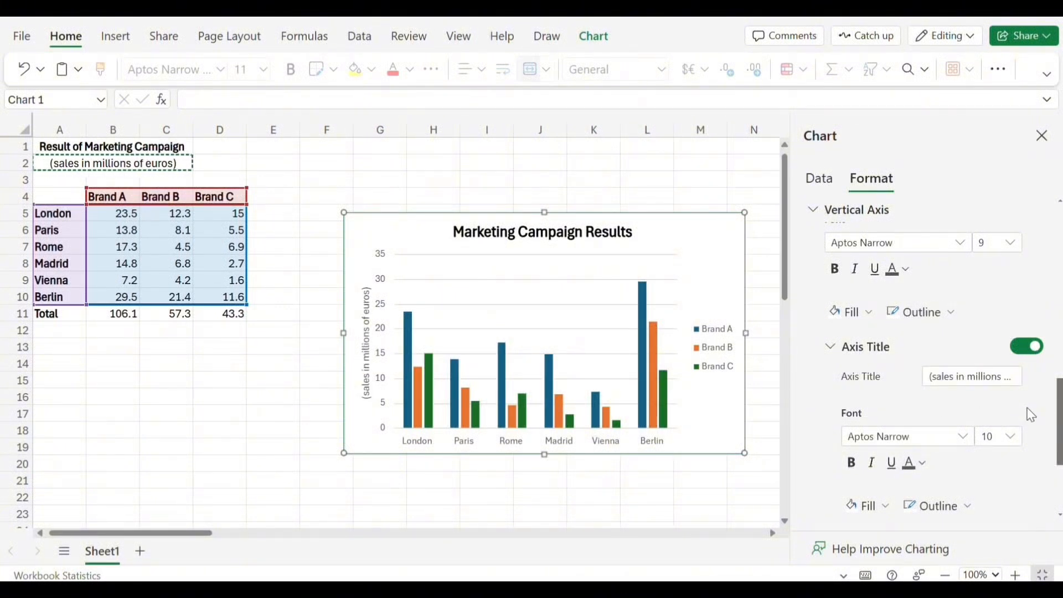
# Format the vertical axis title as italic with black font colour.
pyautogui.click(871, 463)
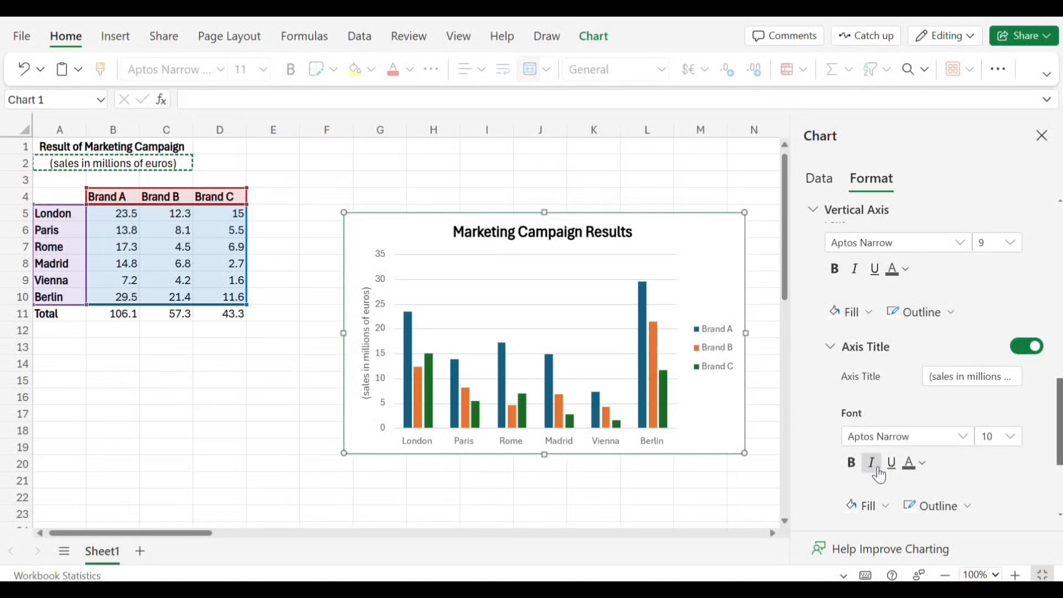
pyautogui.click(927, 464)
pyautogui.click(839, 253)
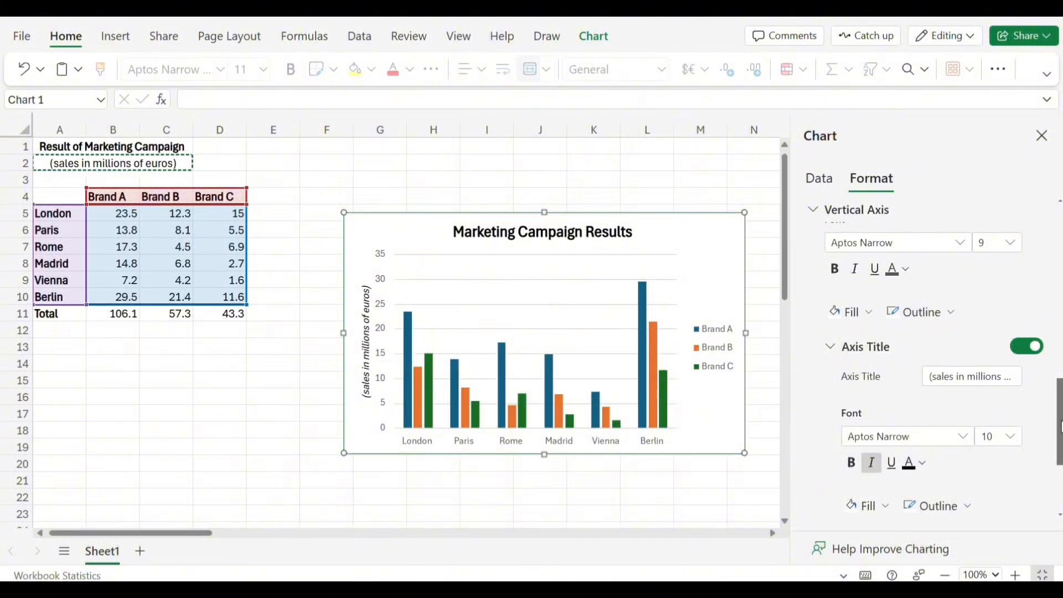
pyautogui.scroll(-2, 1060, 426)
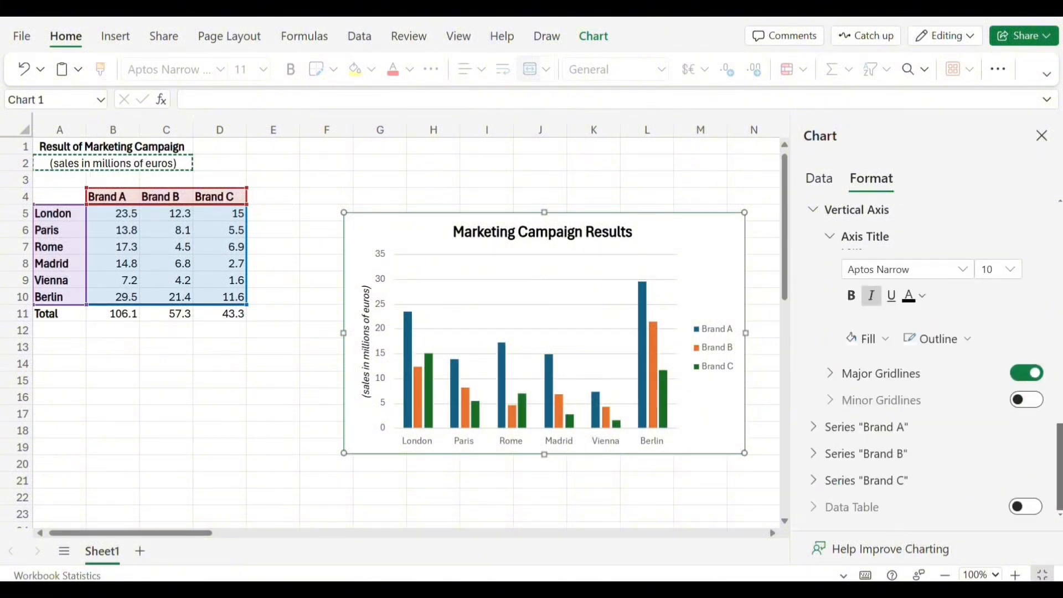
pyautogui.click(977, 345)
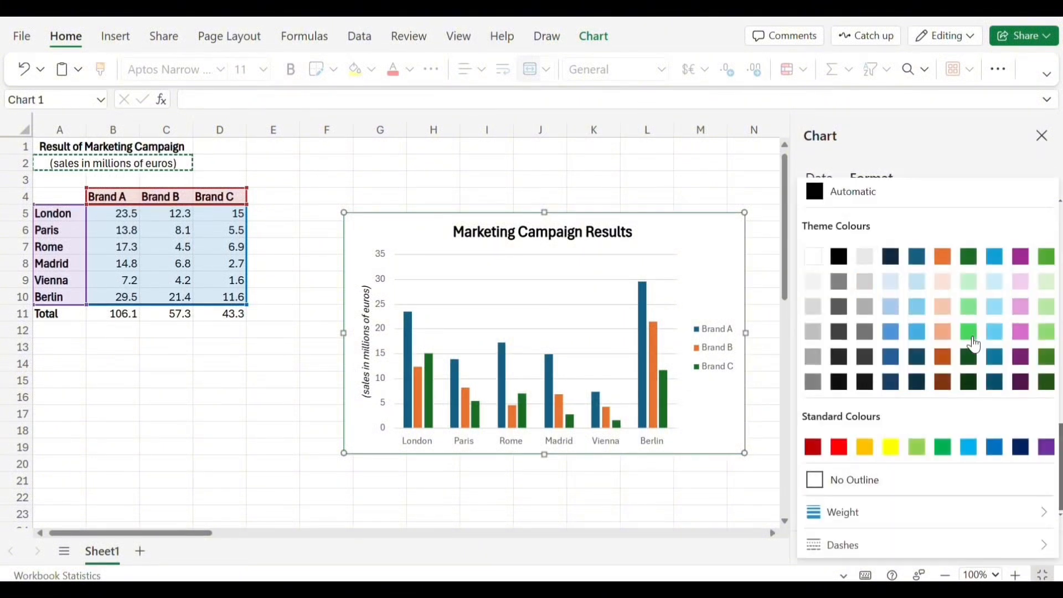
pyautogui.click(842, 256)
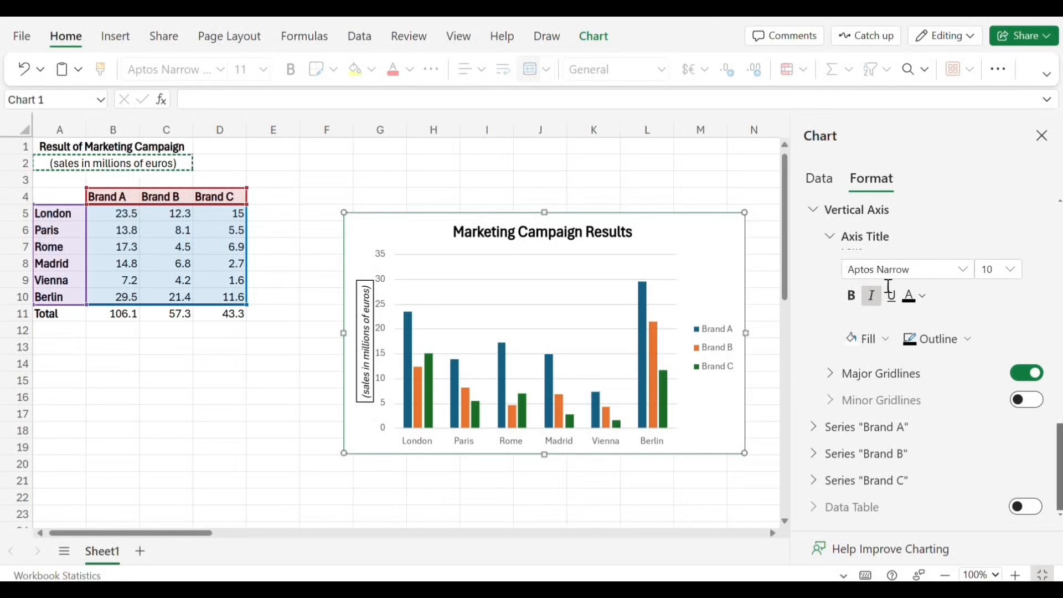
pyautogui.click(962, 346)
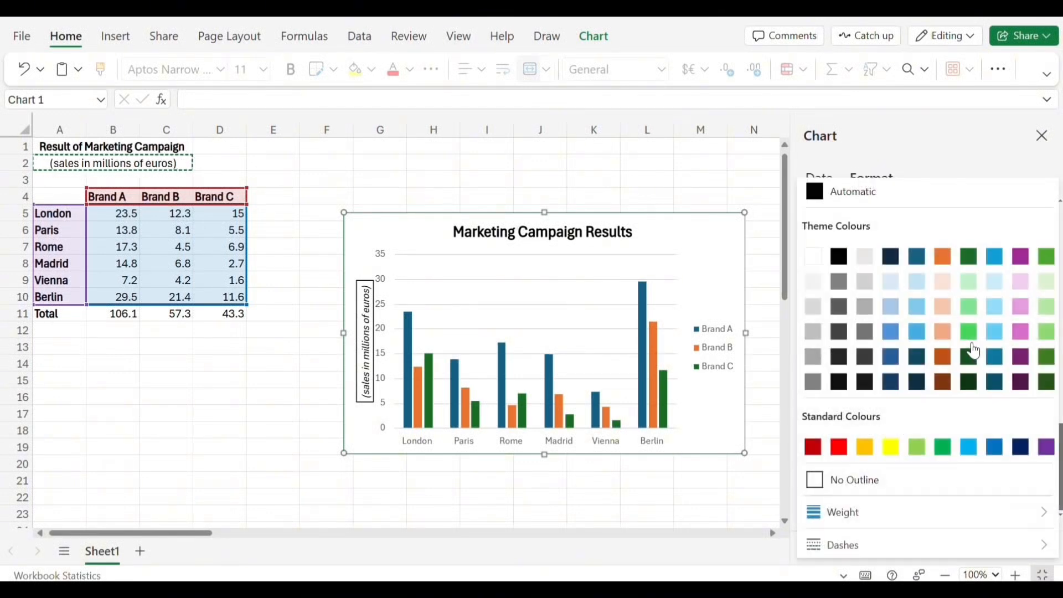
pyautogui.click(851, 477)
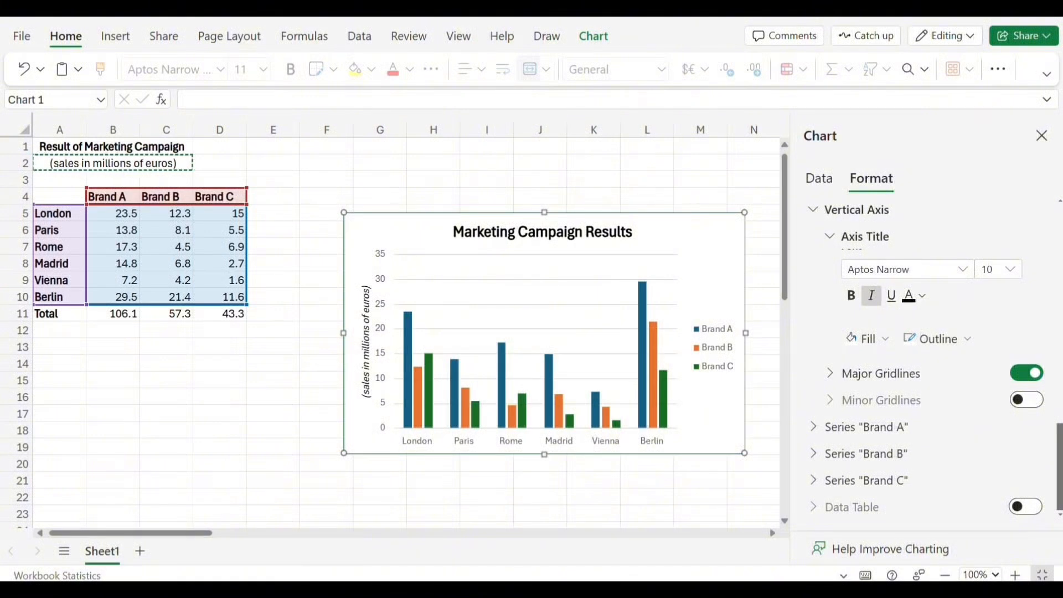
# Look through the formatting options of the chart's horizontal and vertical axes.
pyautogui.moveTo(1060, 443); pyautogui.dragTo(1060, 222)
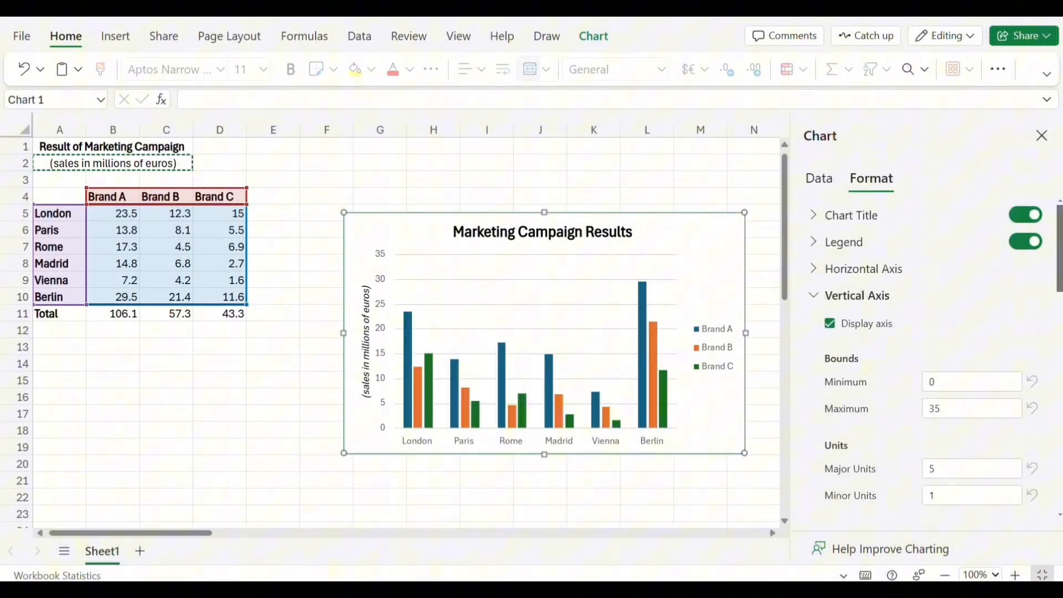
pyautogui.click(874, 277)
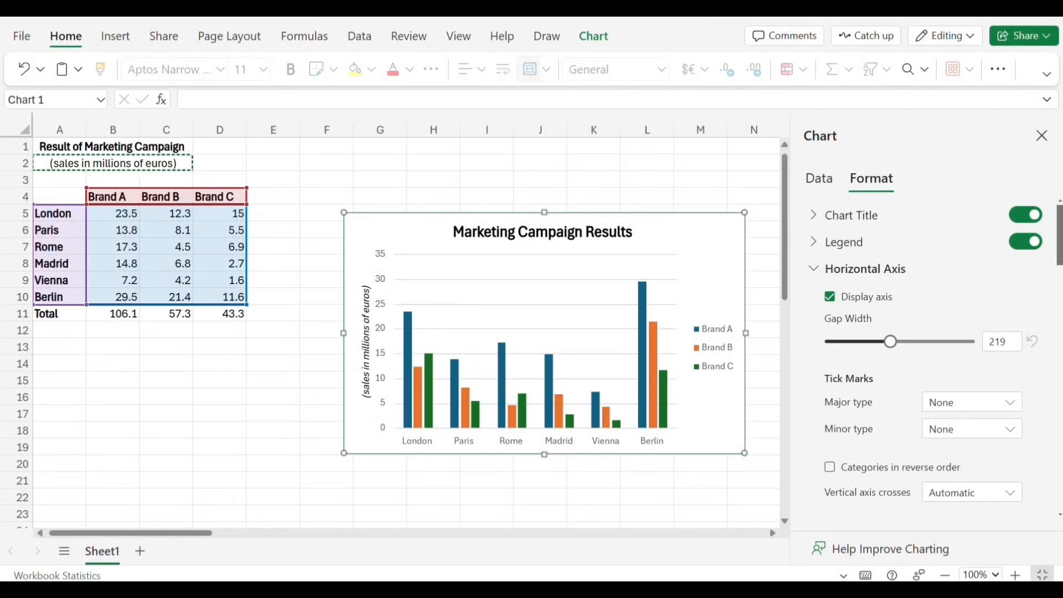
pyautogui.scroll(-10, 1061, 331)
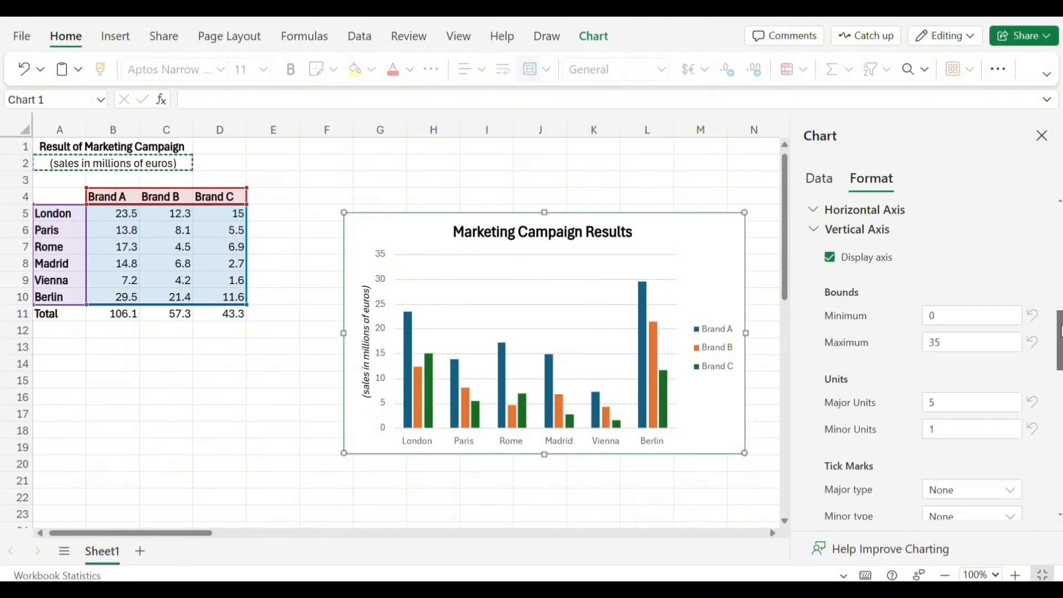
pyautogui.scroll(-5, 1047, 435)
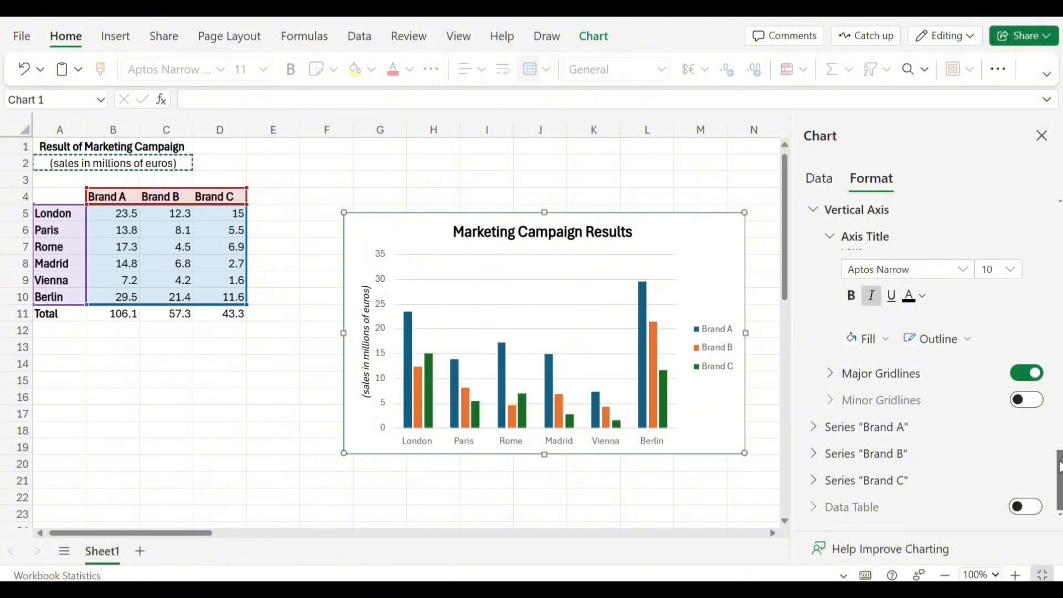
pyautogui.scroll(3, 1059, 468)
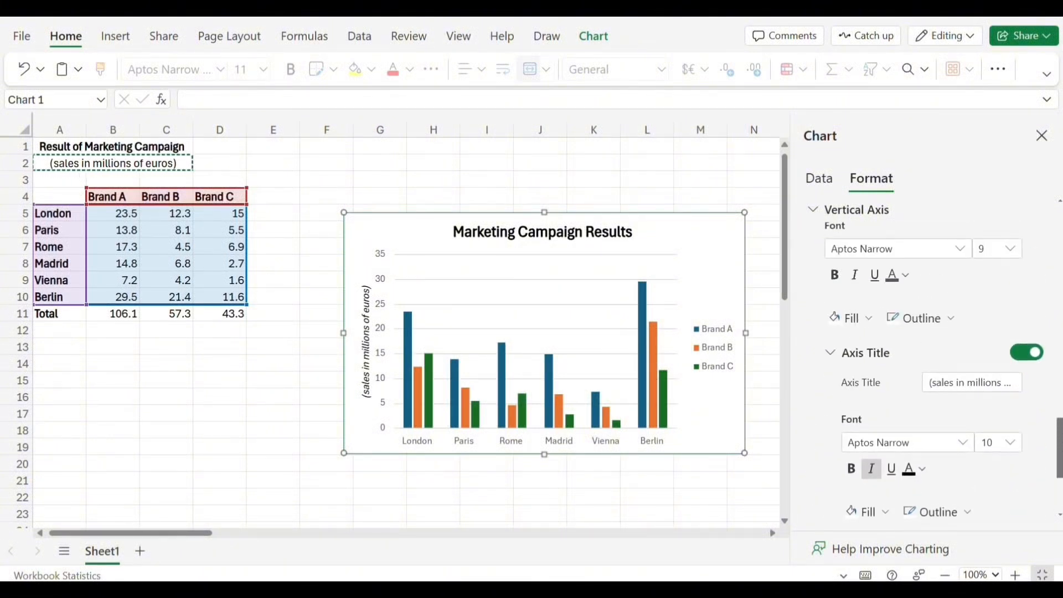
pyautogui.scroll(3, 935, 370)
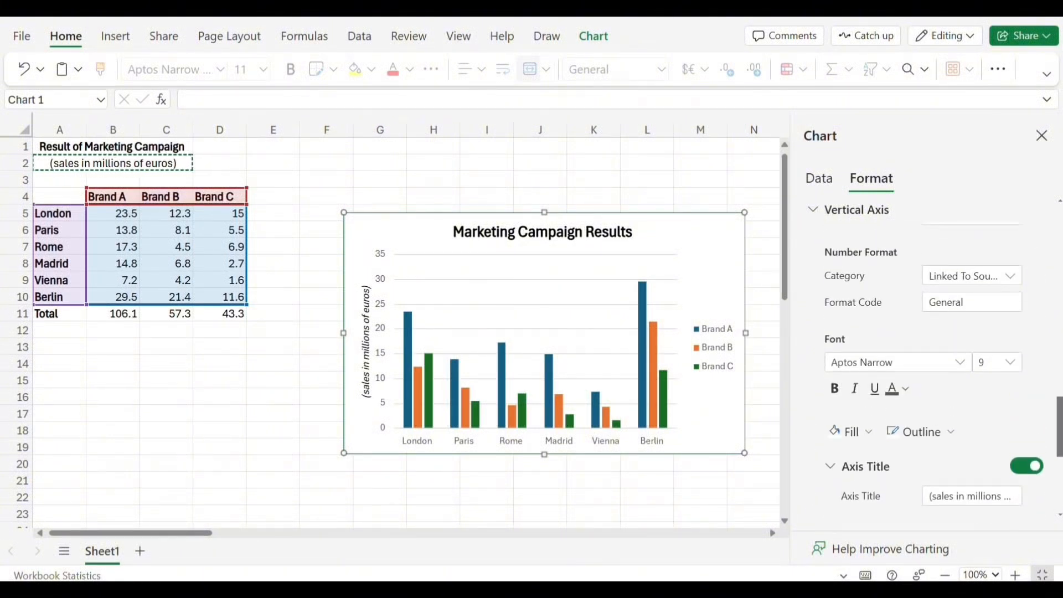
pyautogui.scroll(5, 934, 366)
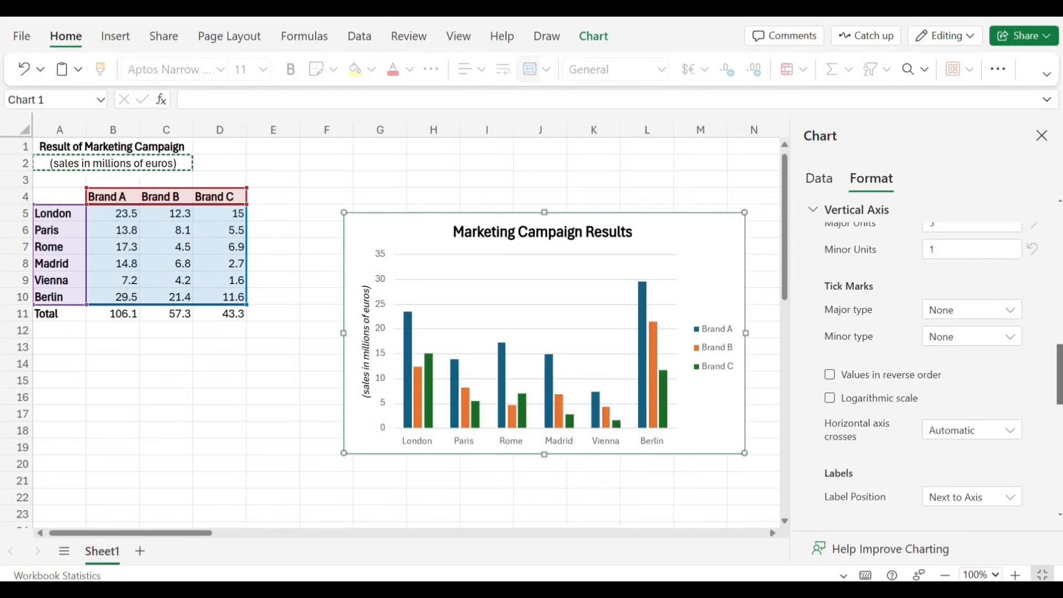
pyautogui.scroll(5, 934, 365)
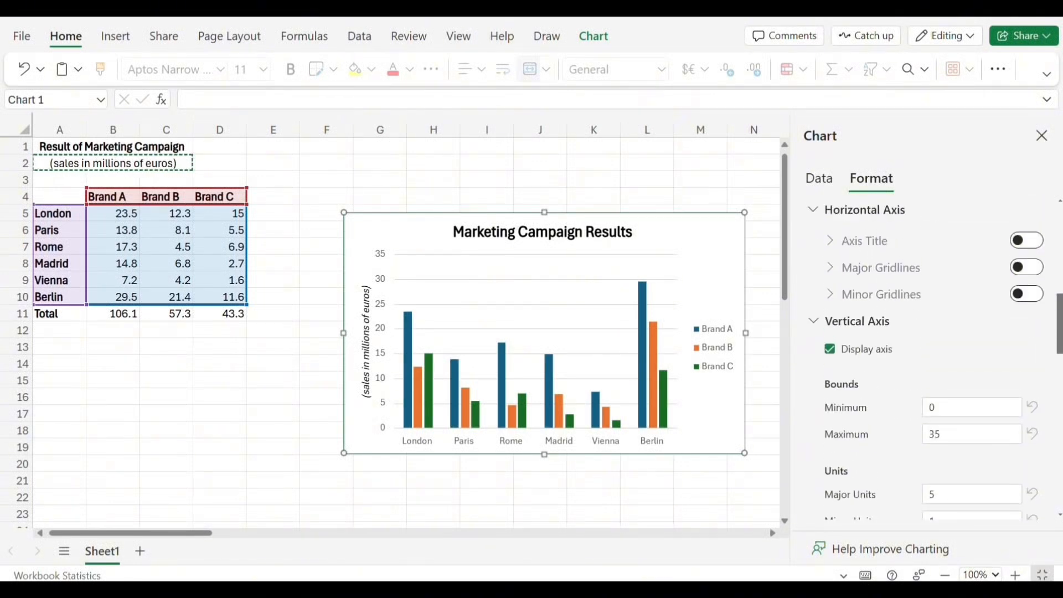
pyautogui.scroll(5, 934, 365)
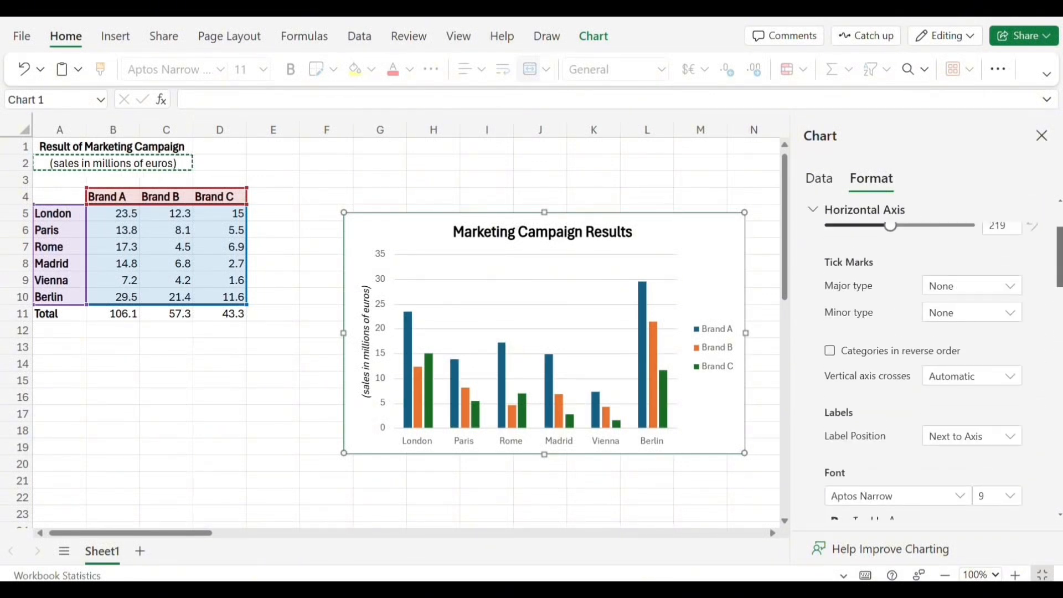
pyautogui.scroll(3, 930, 332)
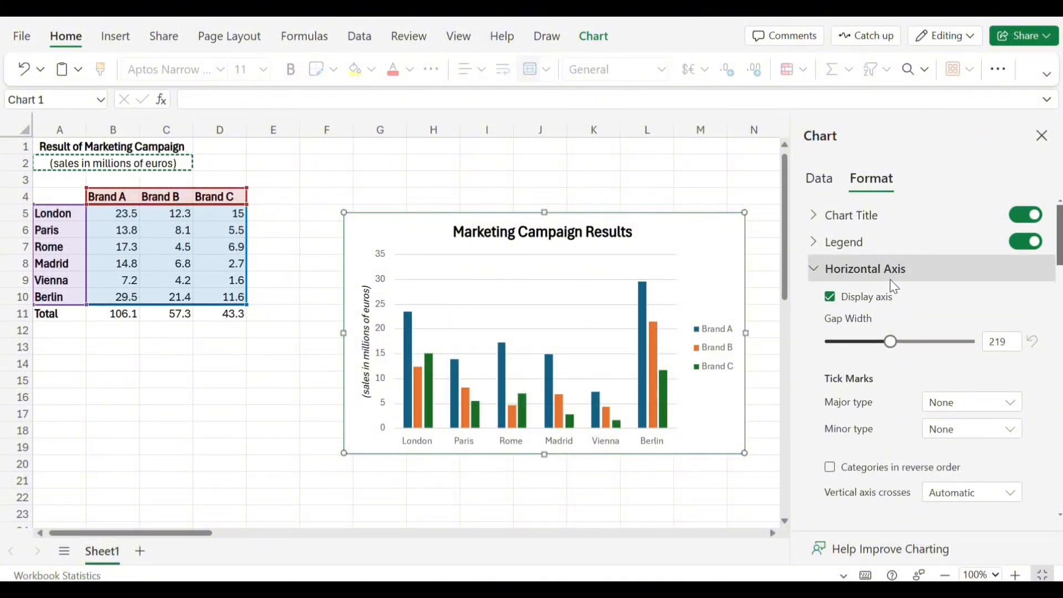
# Check the horizontal axis's label position choices, keeping Next to Axis, and expand the legend's settings.
pyautogui.scroll(-3, 924, 355)
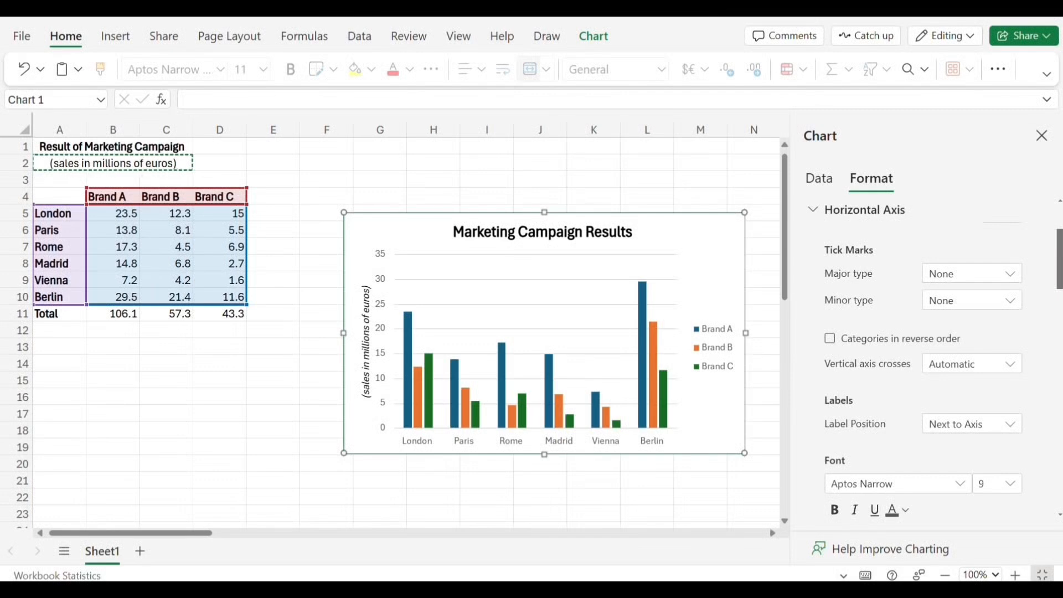
pyautogui.click(1020, 432)
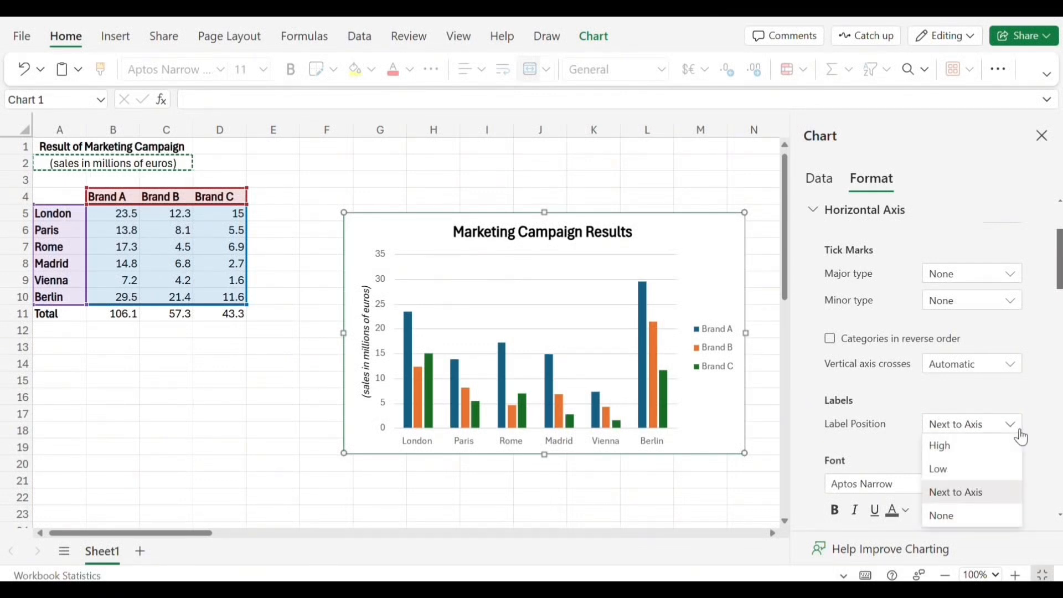
pyautogui.click(971, 494)
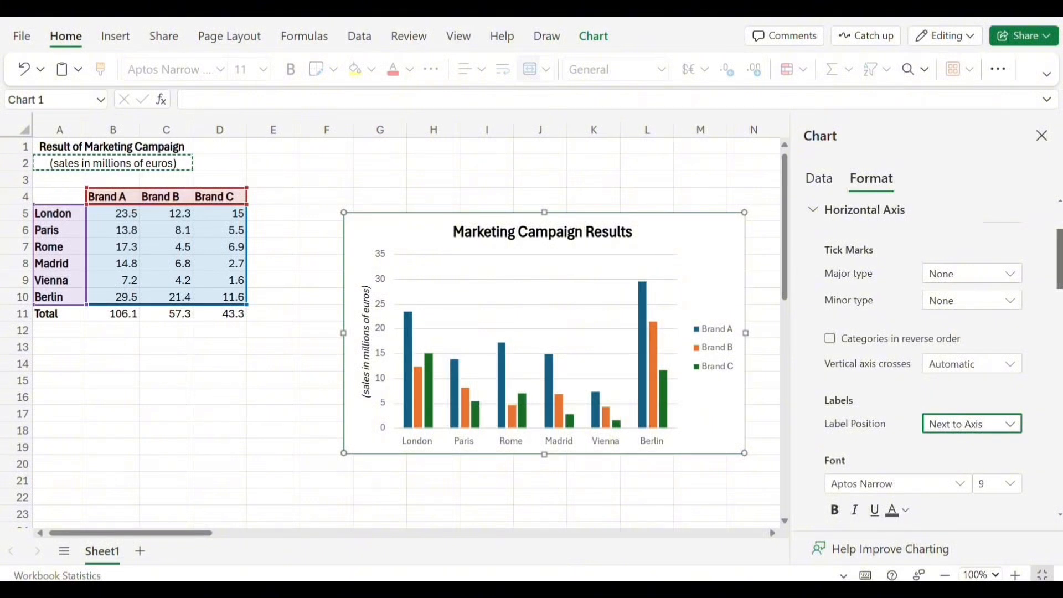
pyautogui.scroll(3, 924, 355)
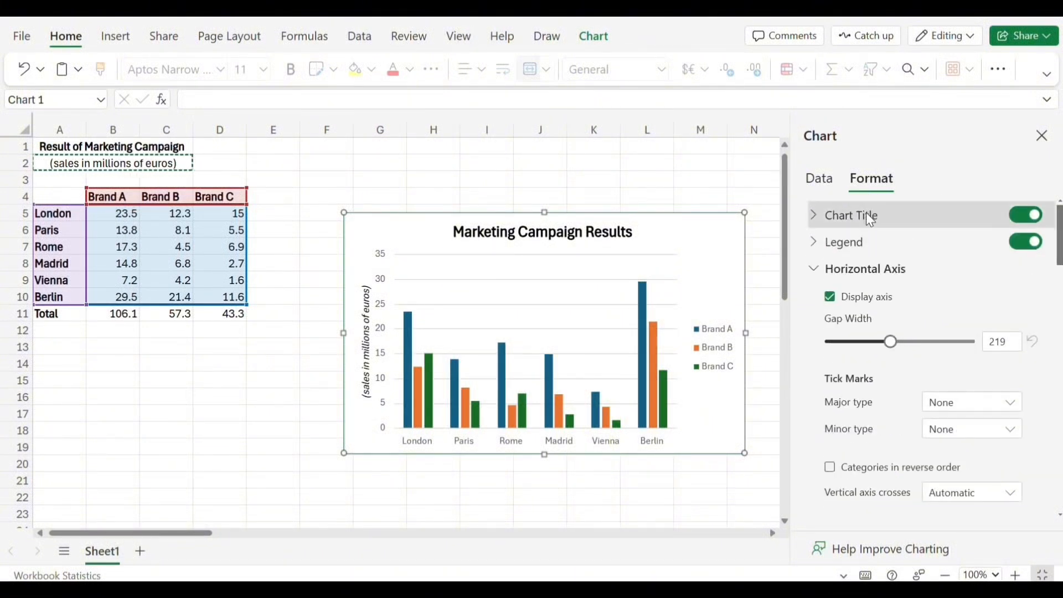
pyautogui.click(858, 242)
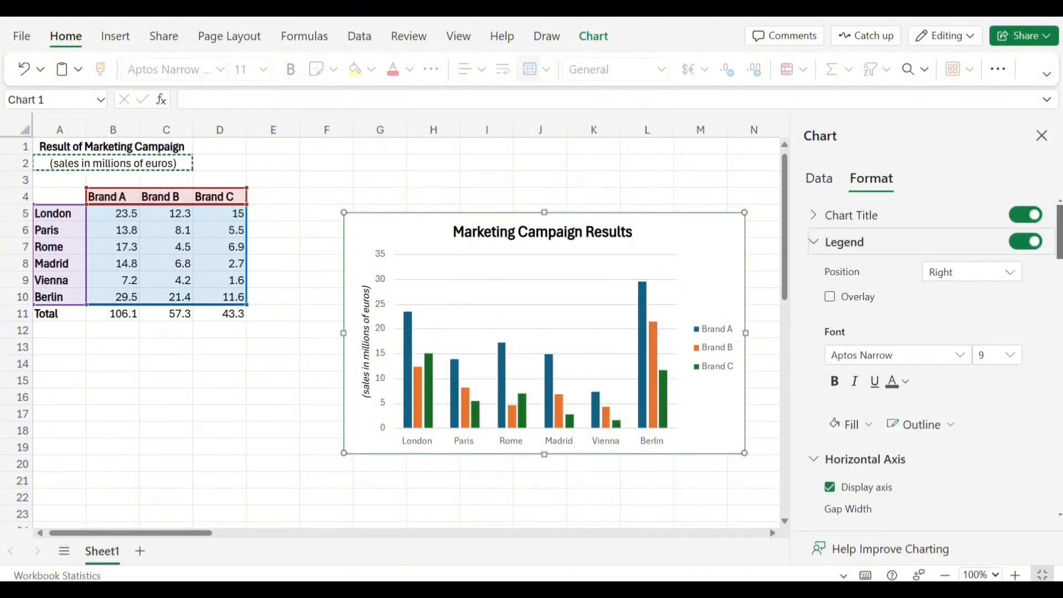
# Set the font colour of the vertical axis labels and the vertical axis outline to black.
pyautogui.click(388, 309)
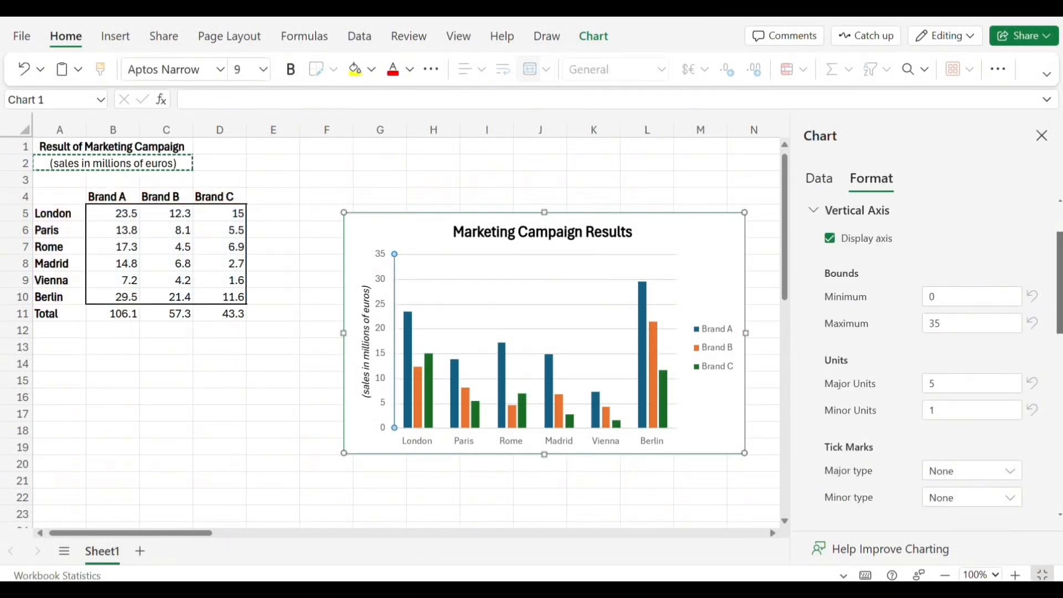
pyautogui.scroll(-10, 1057, 403)
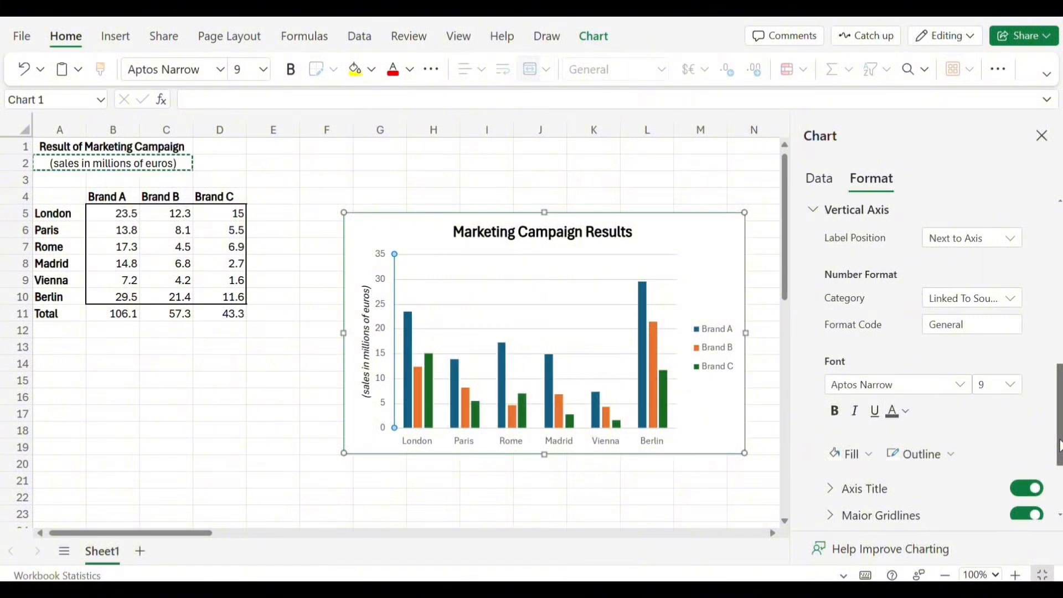
pyautogui.scroll(-3, 1058, 443)
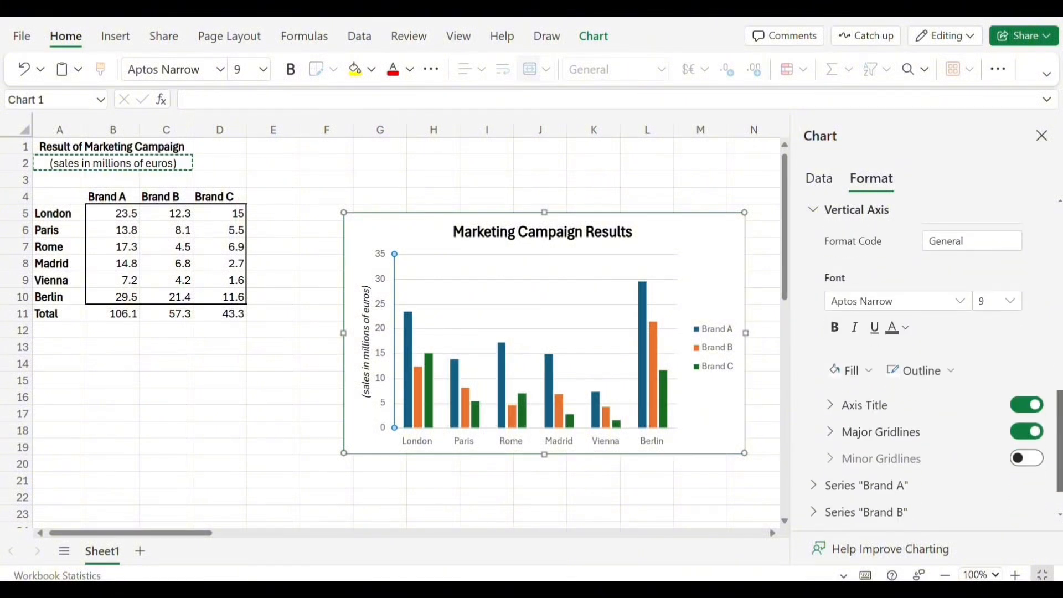
pyautogui.click(910, 335)
pyautogui.click(840, 351)
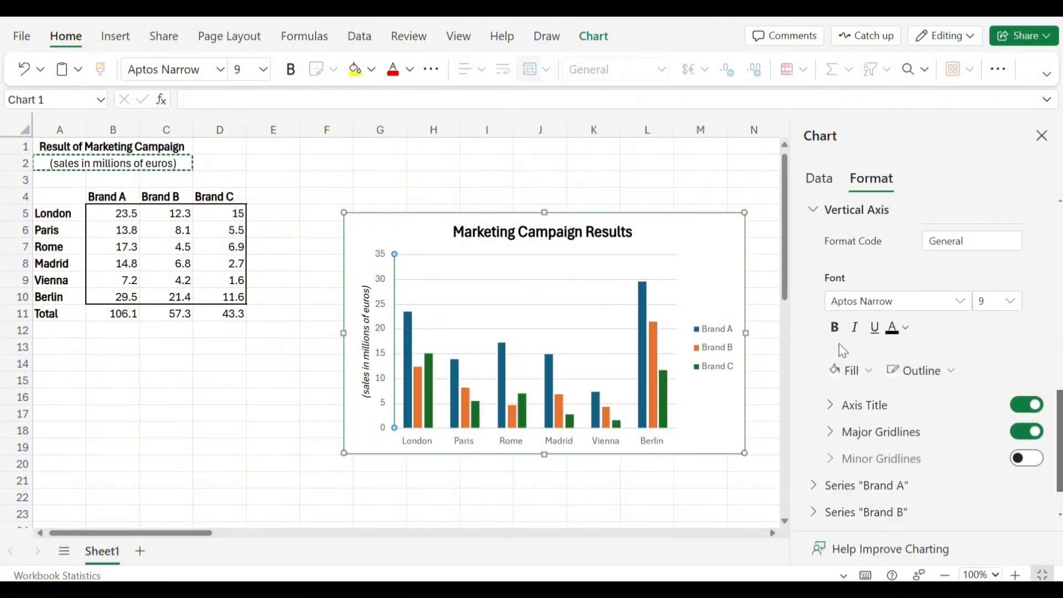
pyautogui.click(953, 371)
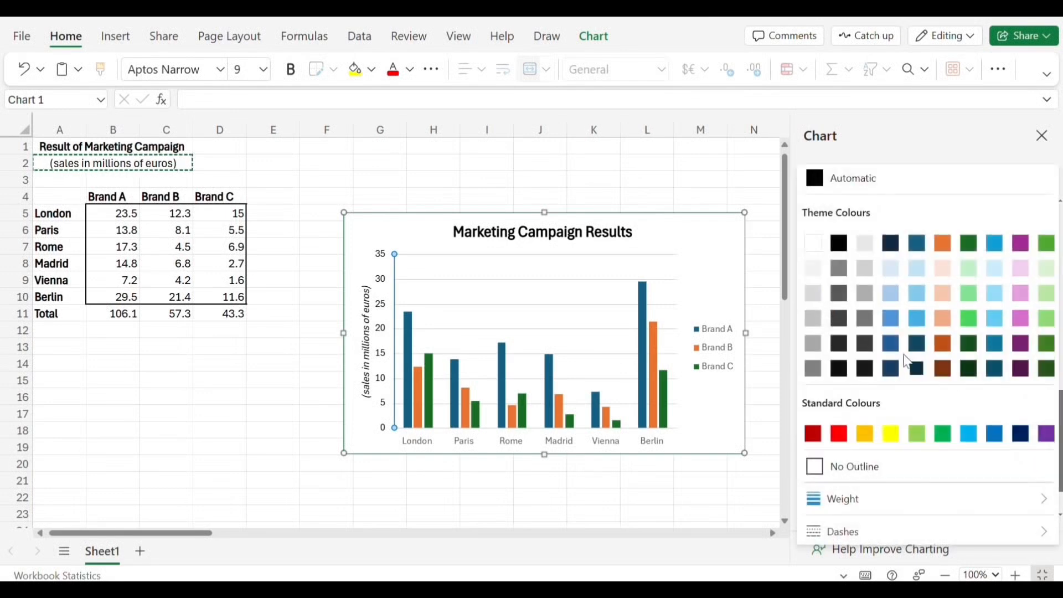
pyautogui.click(839, 247)
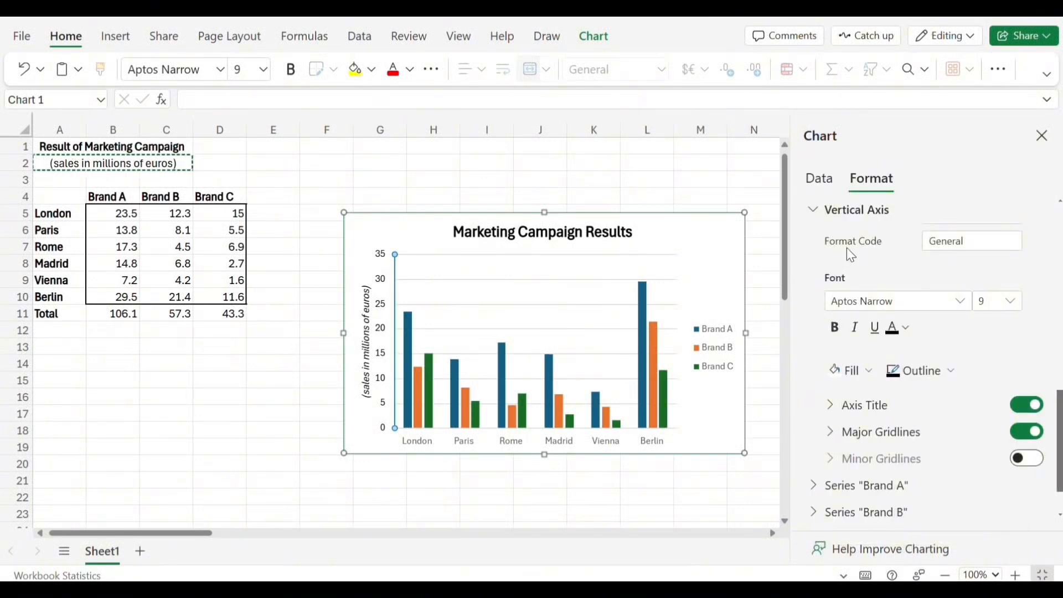
# Set the outline of the chart's horizontal axis to black.
pyautogui.click(644, 429)
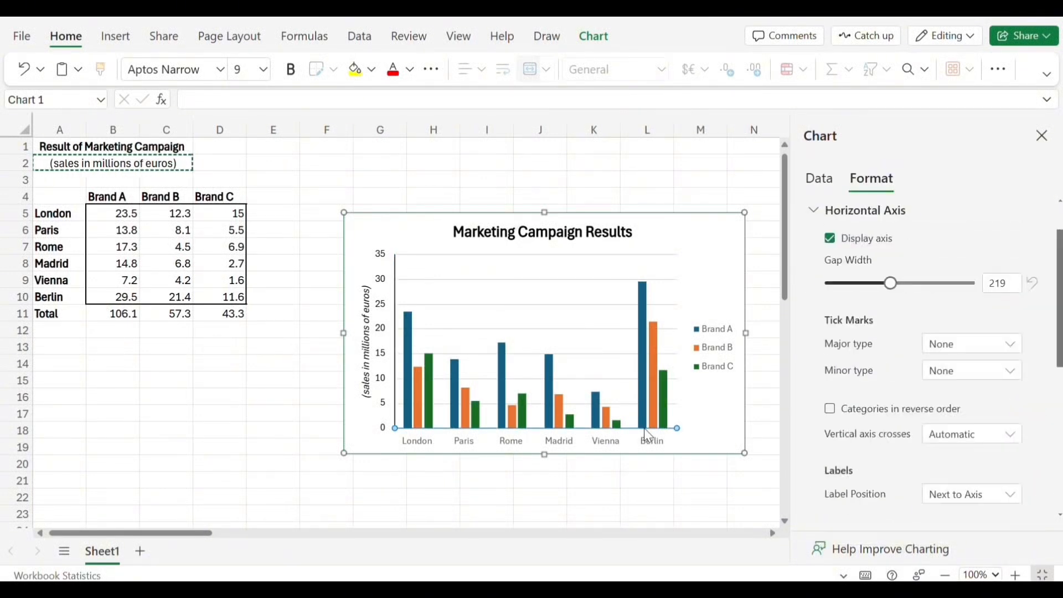
pyautogui.scroll(-2, 1058, 421)
pyautogui.scroll(-3, 1058, 421)
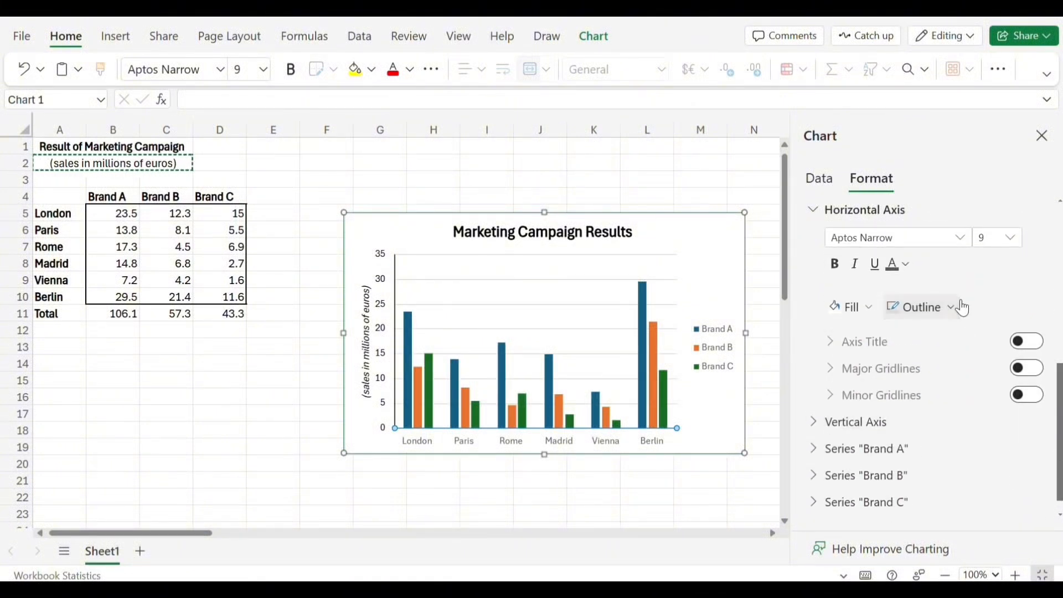
pyautogui.click(965, 305)
pyautogui.click(836, 254)
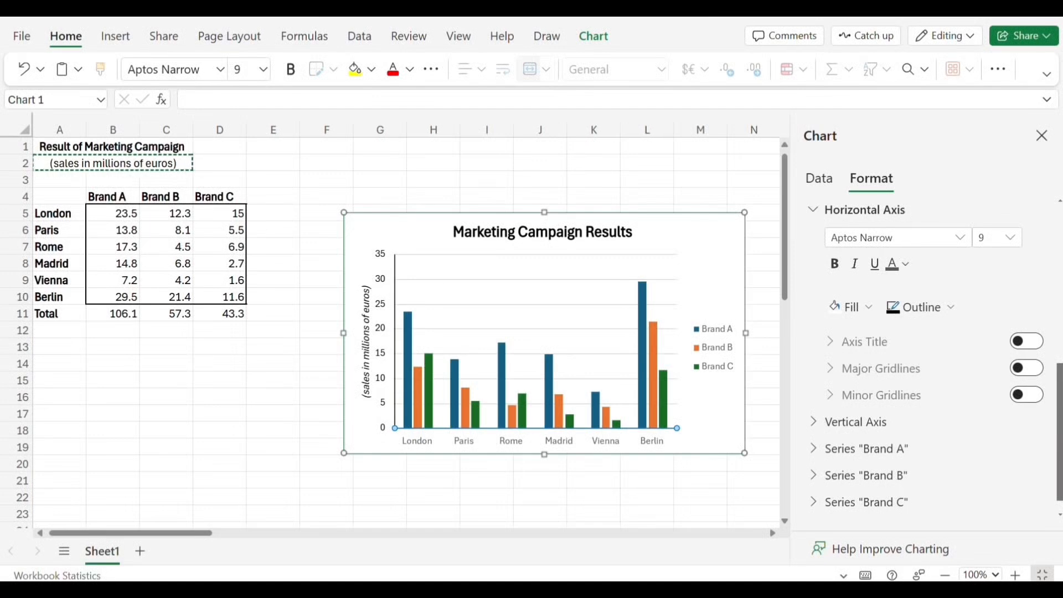
# Turn on the horizontal axis title and replace its placeholder text with "City".
pyautogui.click(1036, 344)
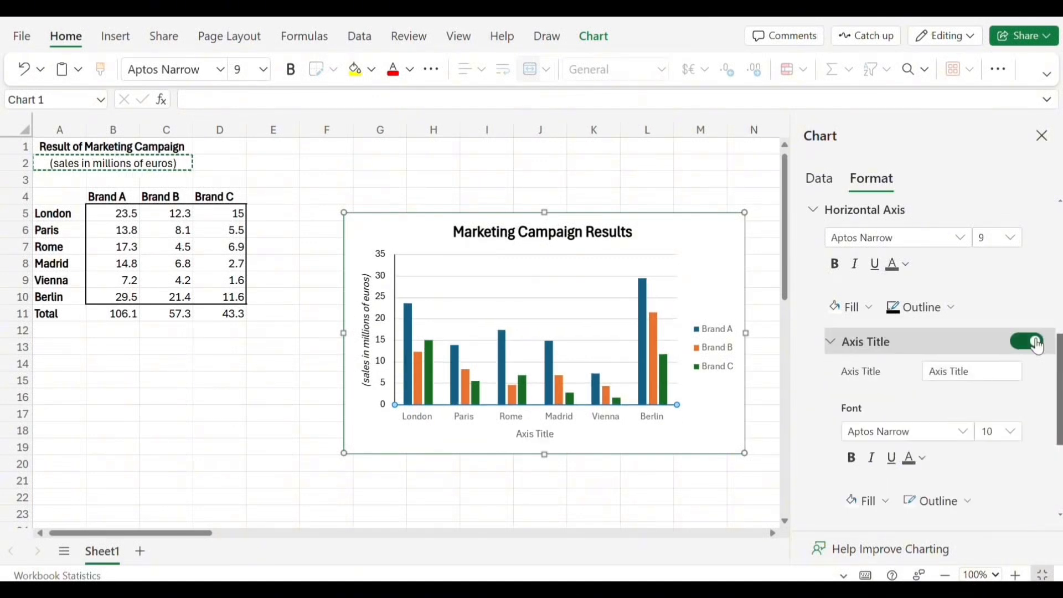
pyautogui.click(541, 440)
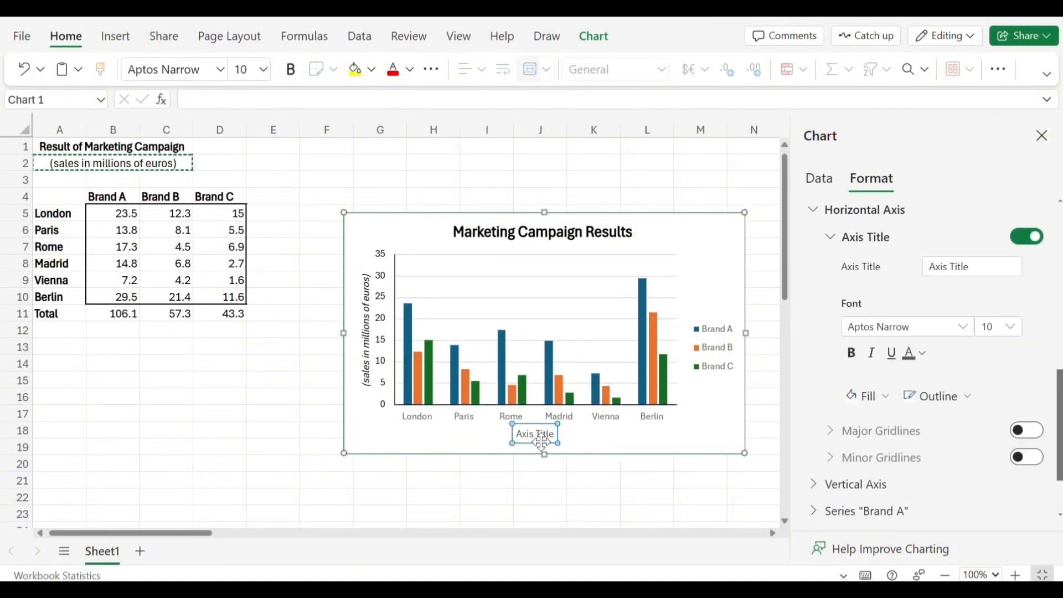
pyautogui.doubleClick(541, 441)
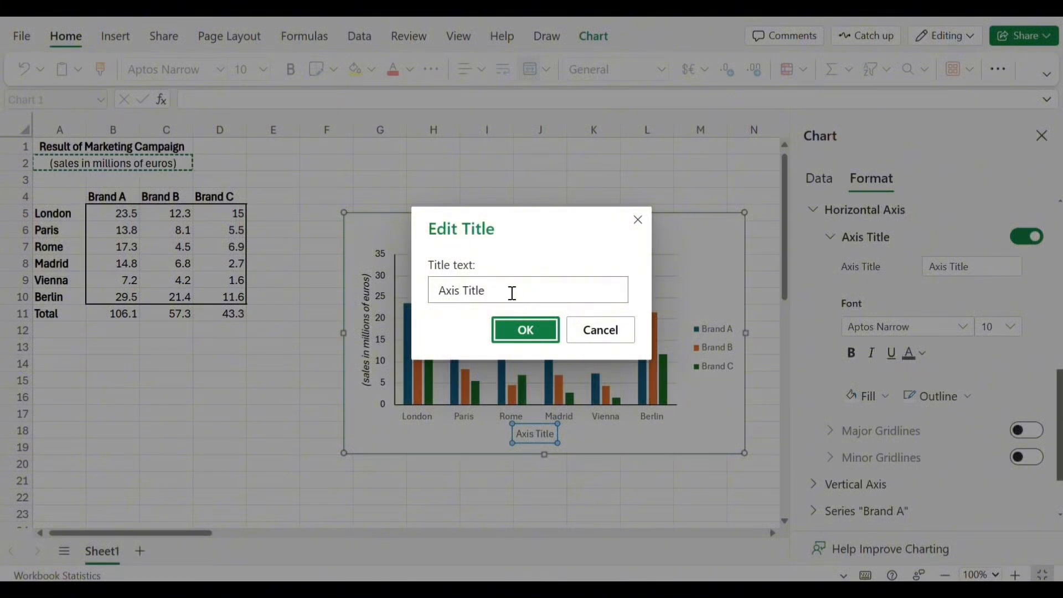
pyautogui.moveTo(511, 291); pyautogui.dragTo(431, 289)
pyautogui.press('BackSpace')
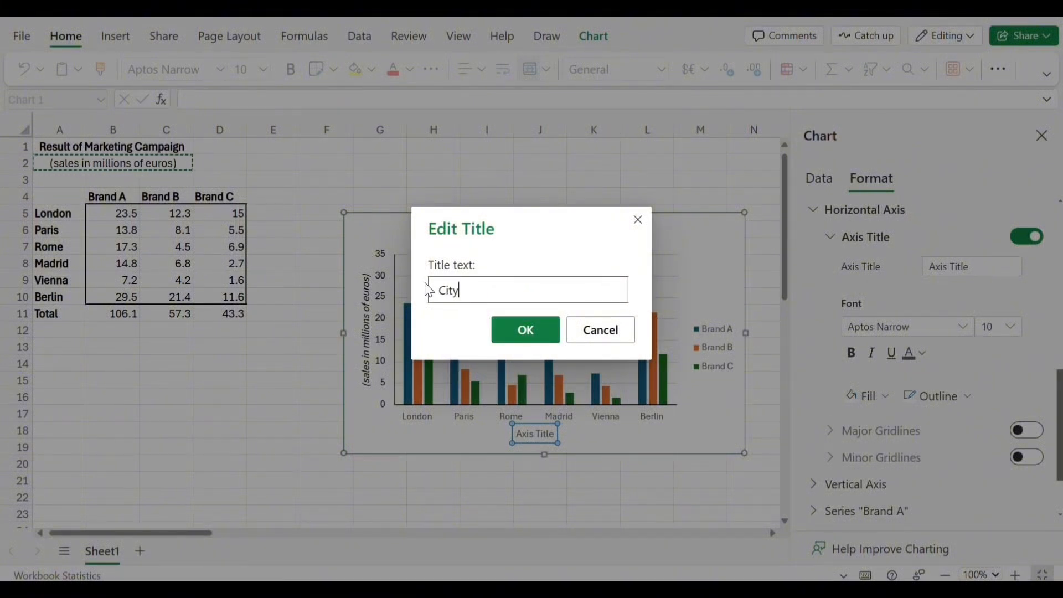
pyautogui.click(536, 333)
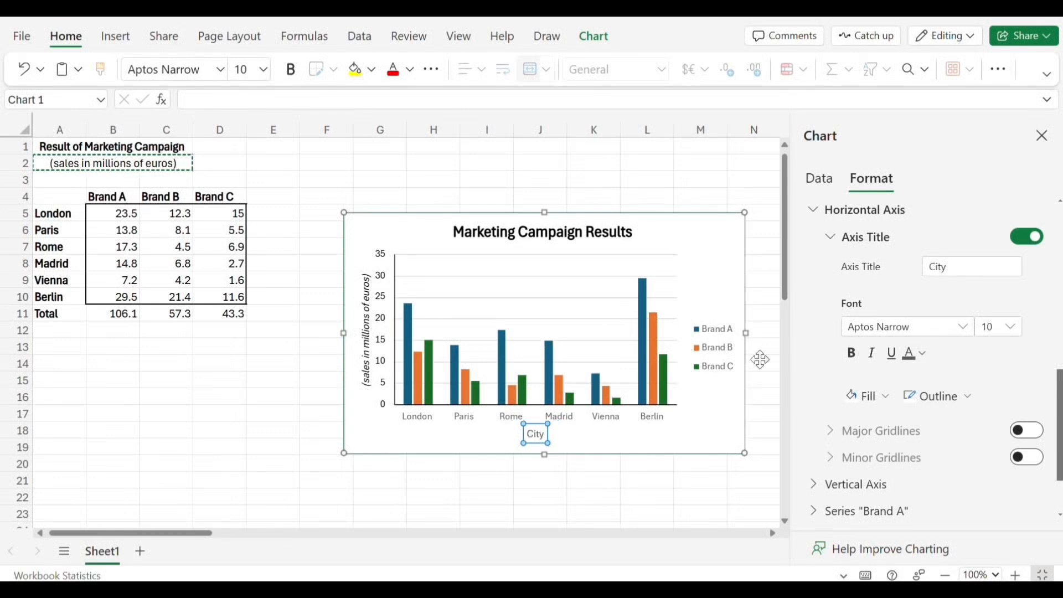
# Format the "City" axis title as bold with black font colour.
pyautogui.click(857, 356)
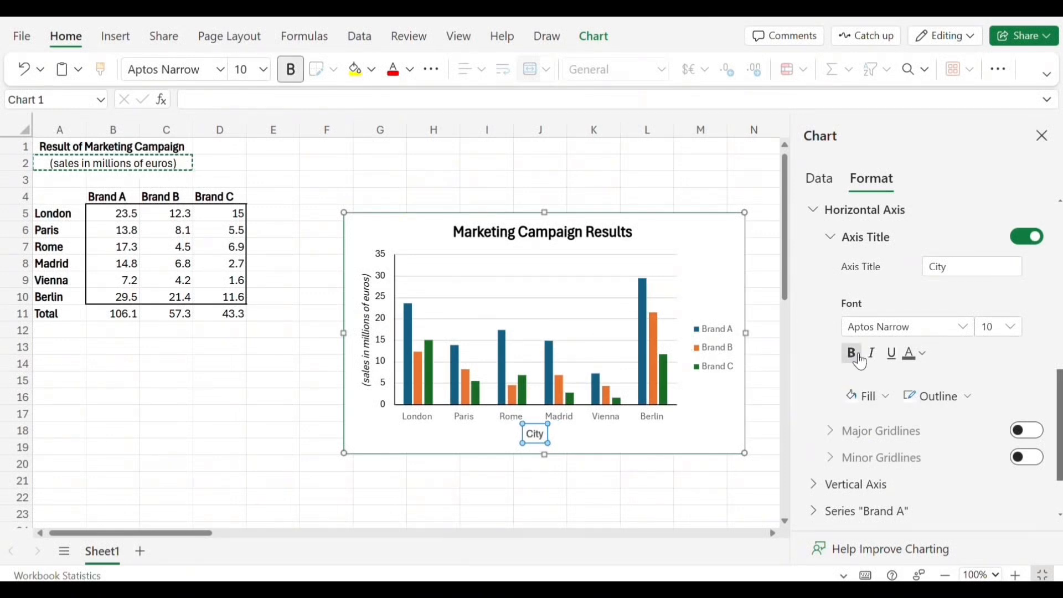
pyautogui.click(920, 354)
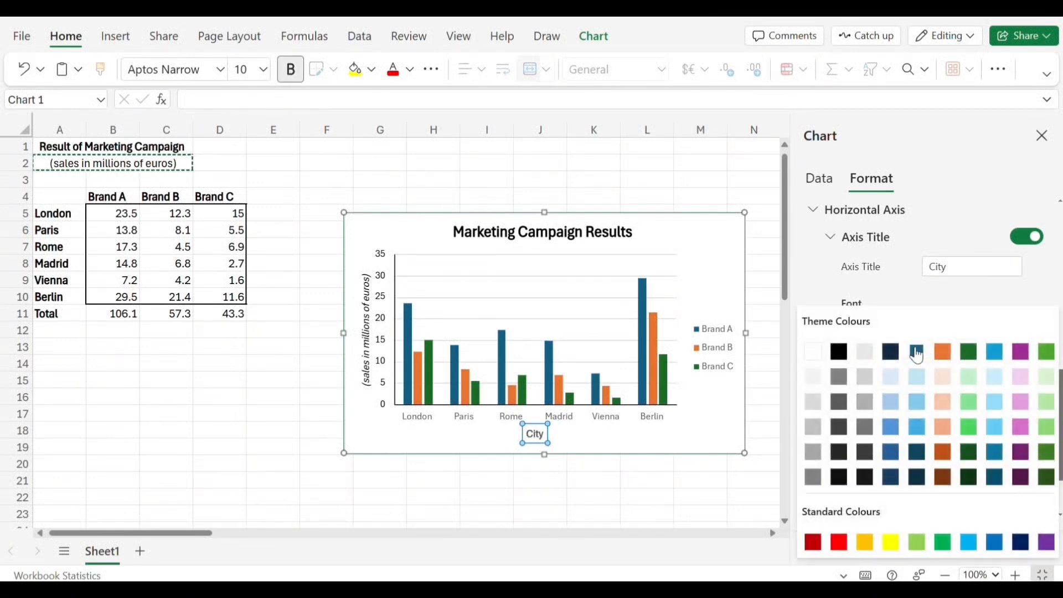
pyautogui.click(839, 351)
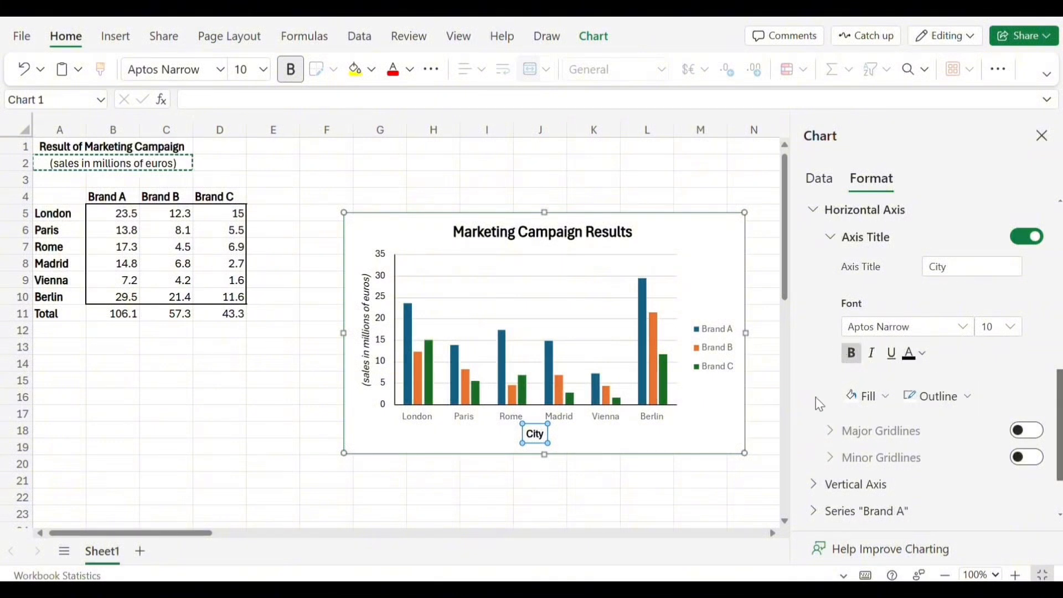
# Set the font colour of the horizontal axis city labels to black.
pyautogui.click(637, 425)
pyautogui.click(652, 419)
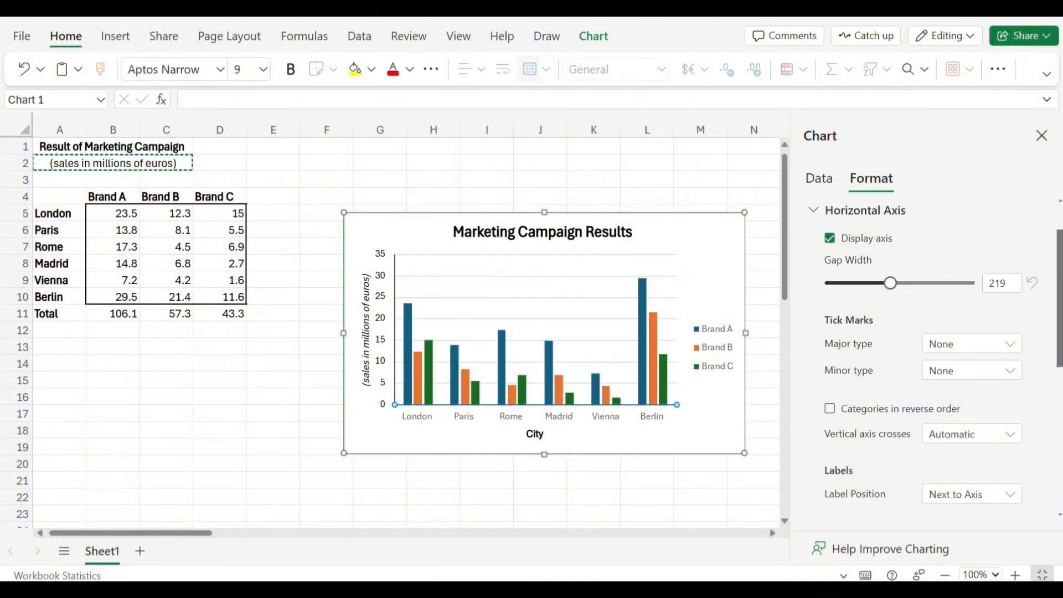
pyautogui.scroll(-5, 1061, 414)
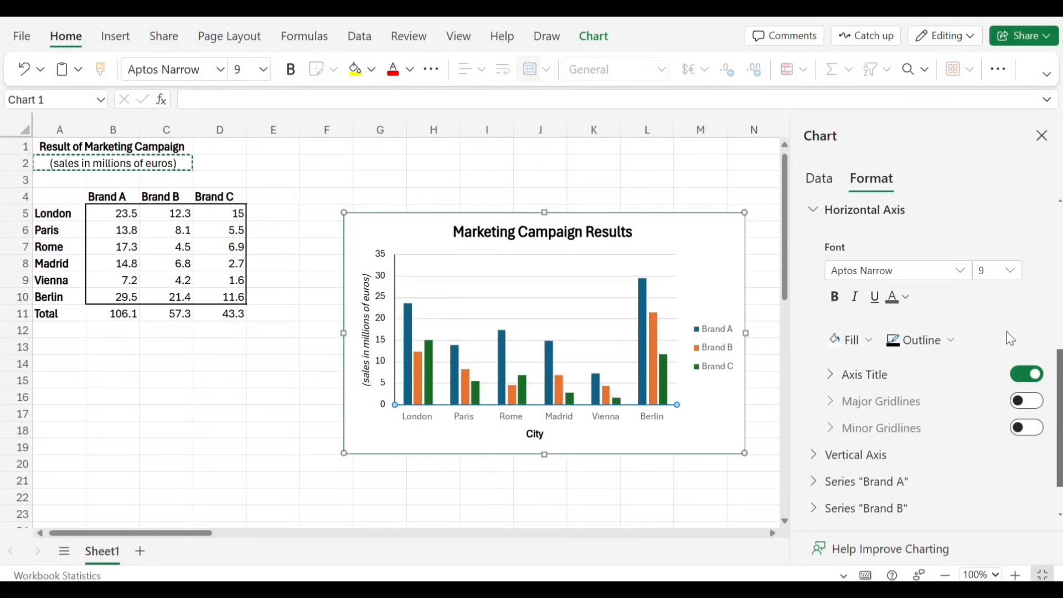
pyautogui.click(905, 297)
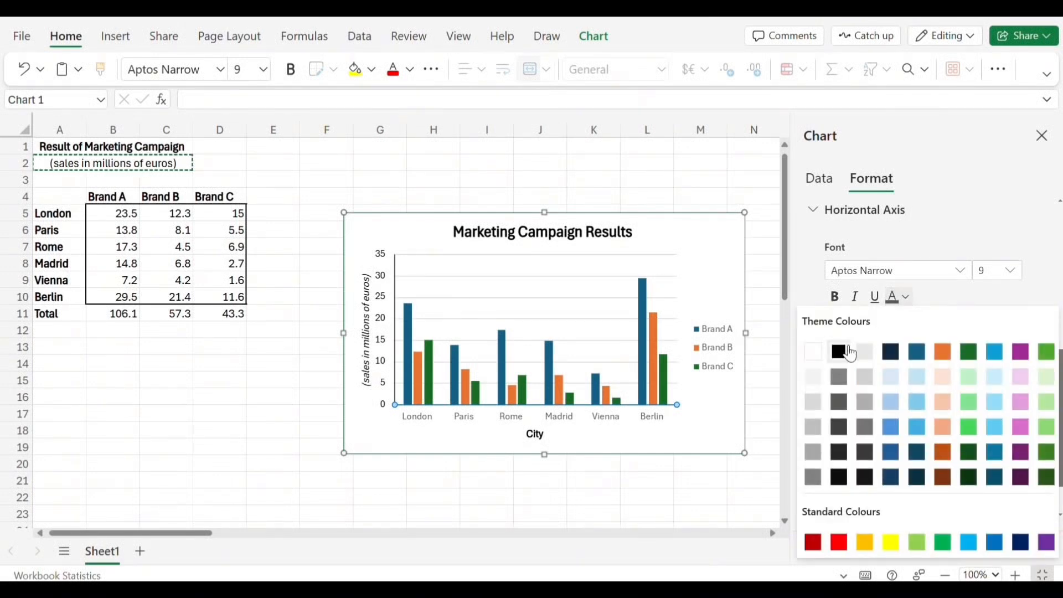
pyautogui.click(850, 353)
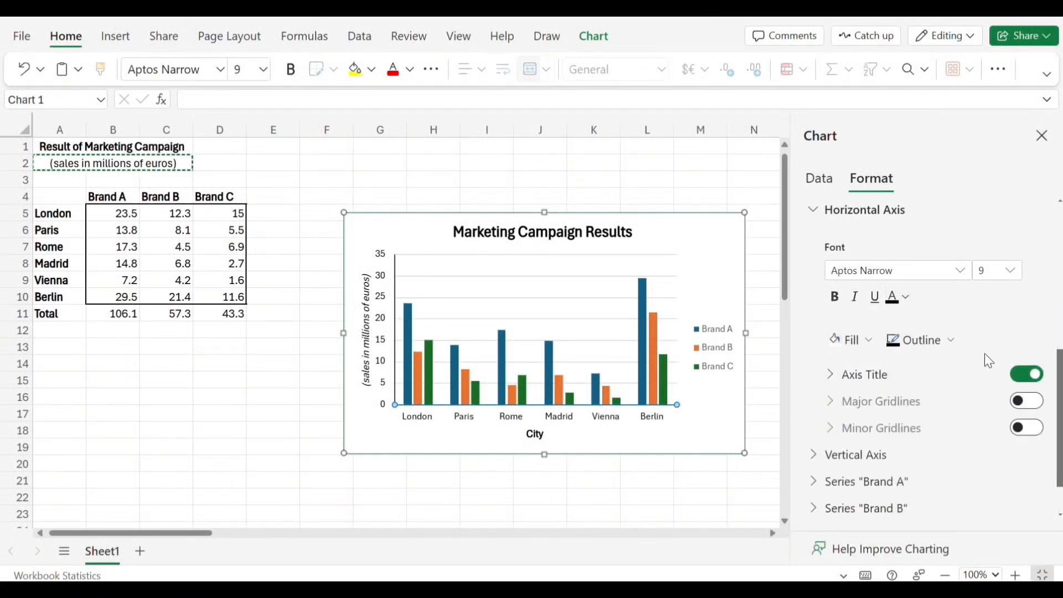
# Set the horizontal axis major tick marks to Cross and leave its minor tick marks at None.
pyautogui.scroll(-2, 985, 360)
pyautogui.scroll(5, 935, 365)
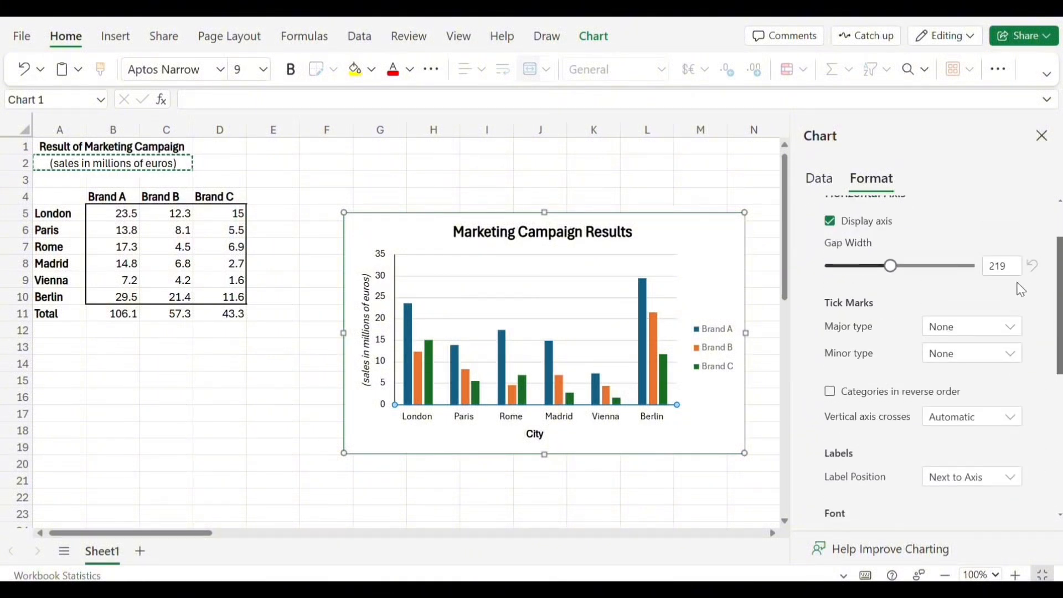
pyautogui.click(1011, 416)
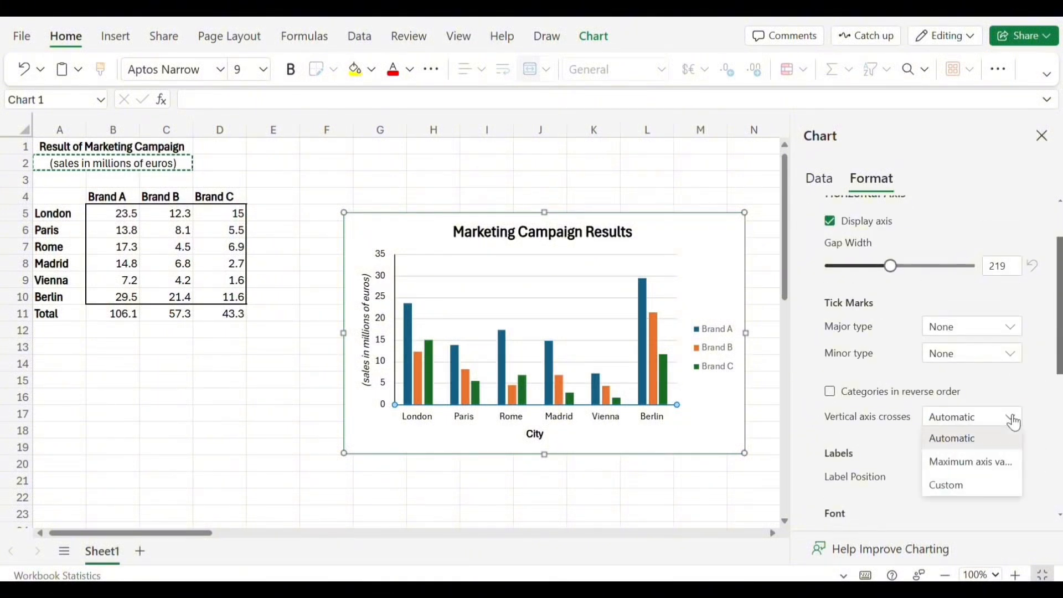
pyautogui.click(1009, 353)
pyautogui.click(969, 456)
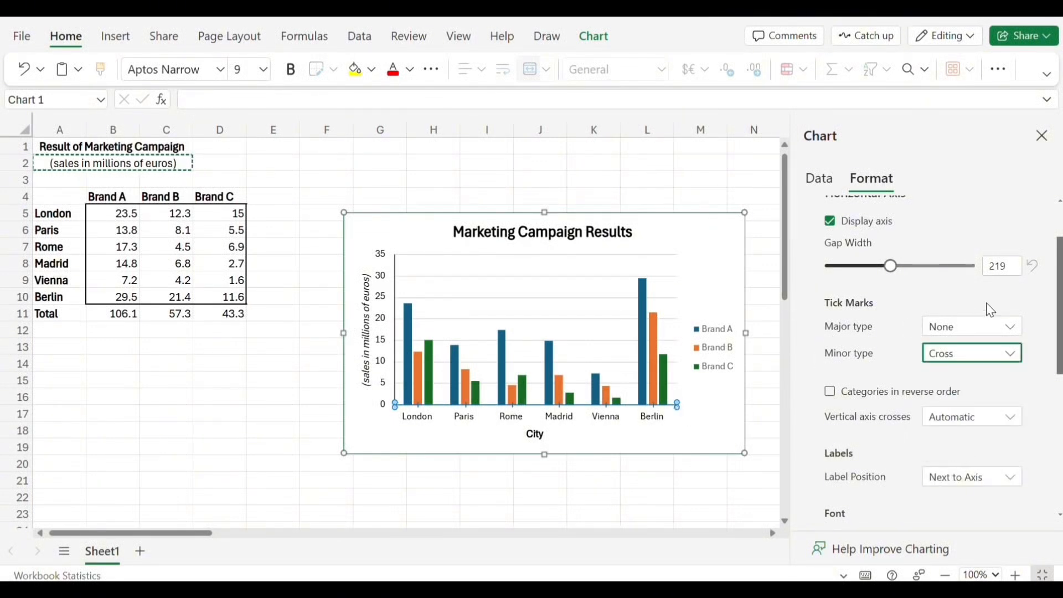
pyautogui.click(1015, 330)
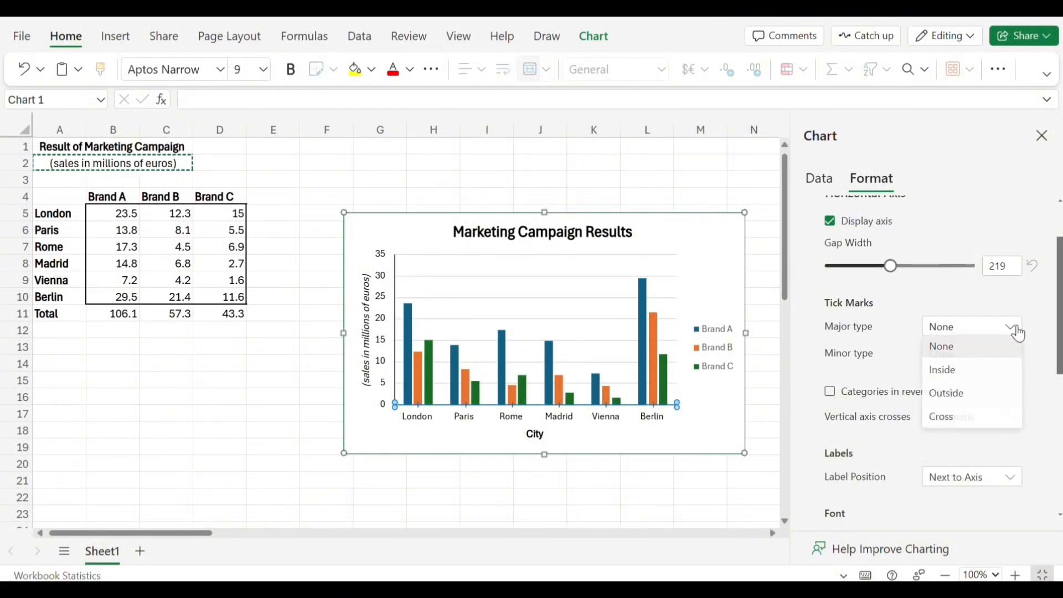
pyautogui.click(974, 420)
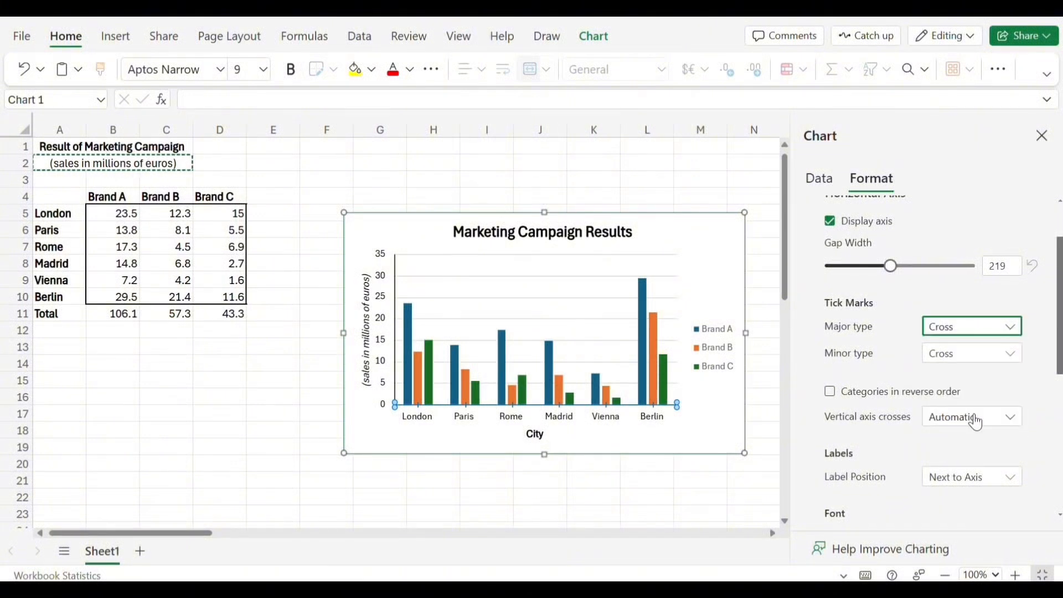
pyautogui.click(1010, 354)
pyautogui.click(971, 384)
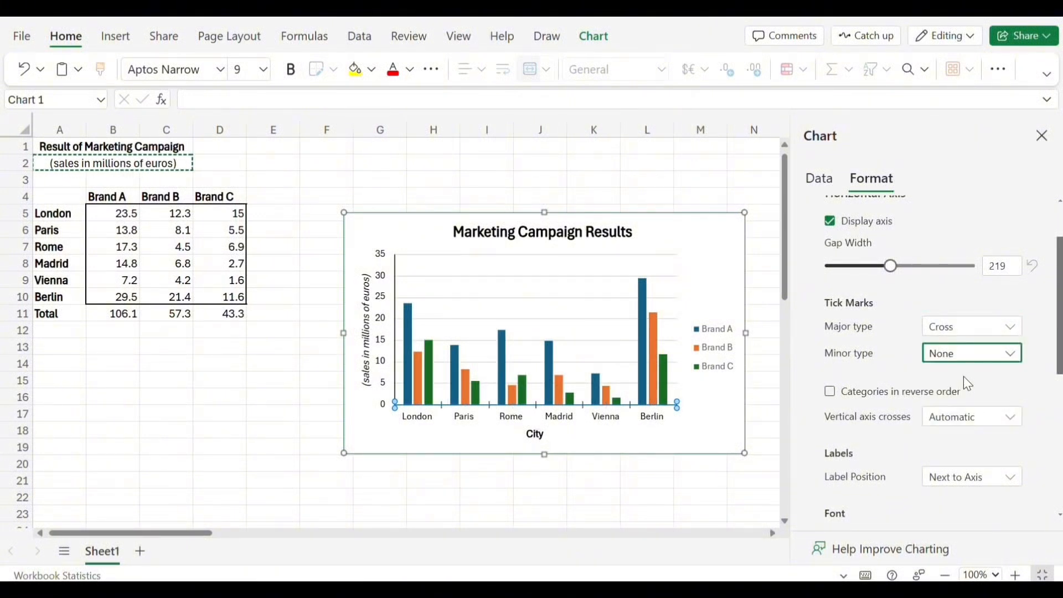
# Set the vertical axis major tick marks to Cross, keeping the logarithmic scale off.
pyautogui.scroll(-2, 963, 380)
pyautogui.scroll(-1, 1016, 421)
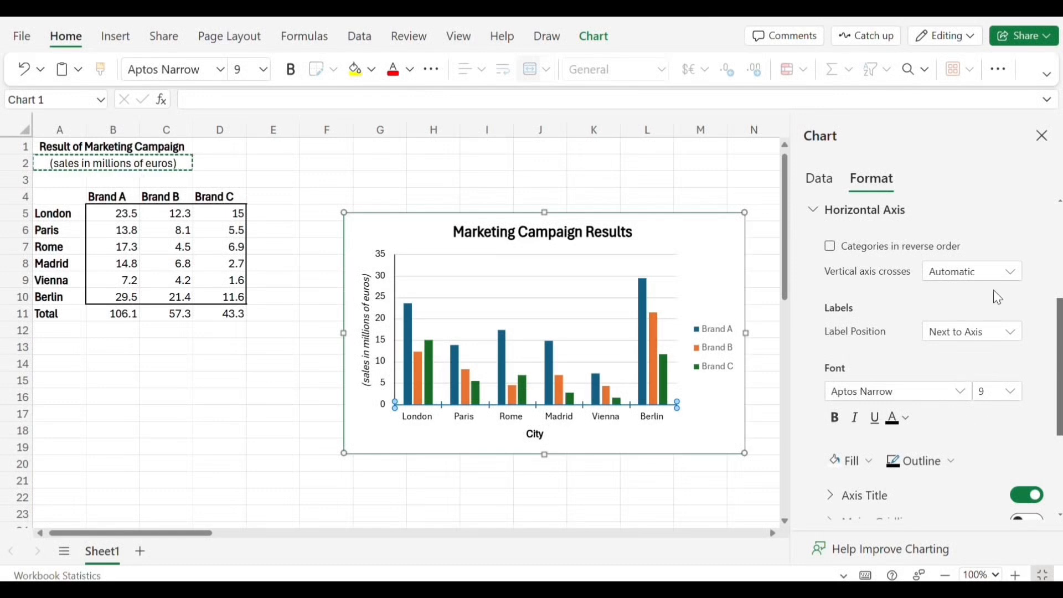
pyautogui.click(395, 289)
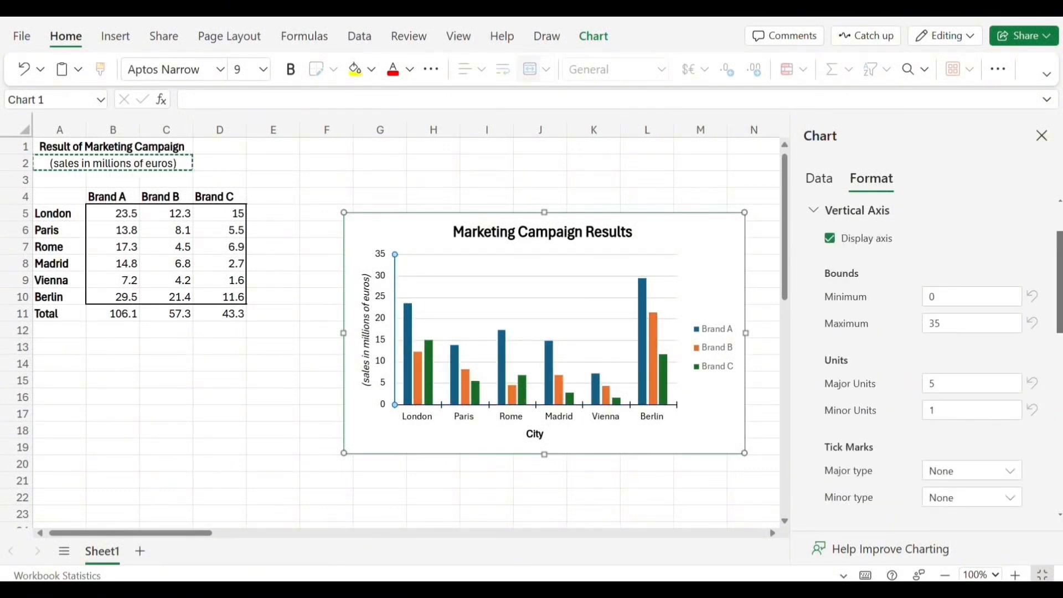
pyautogui.scroll(-3, 1041, 327)
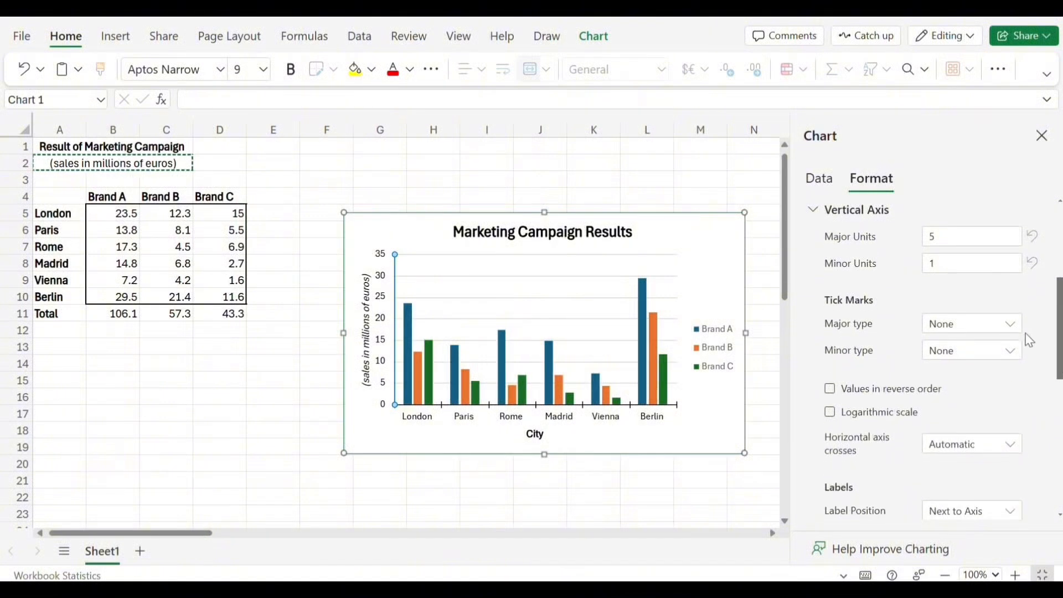
pyautogui.click(1011, 327)
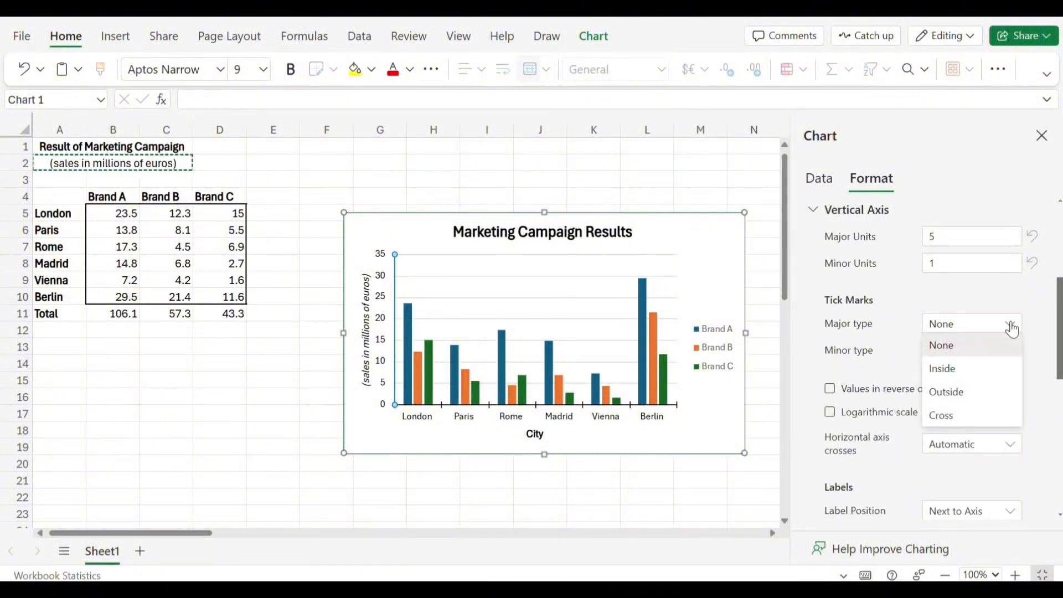
pyautogui.click(962, 416)
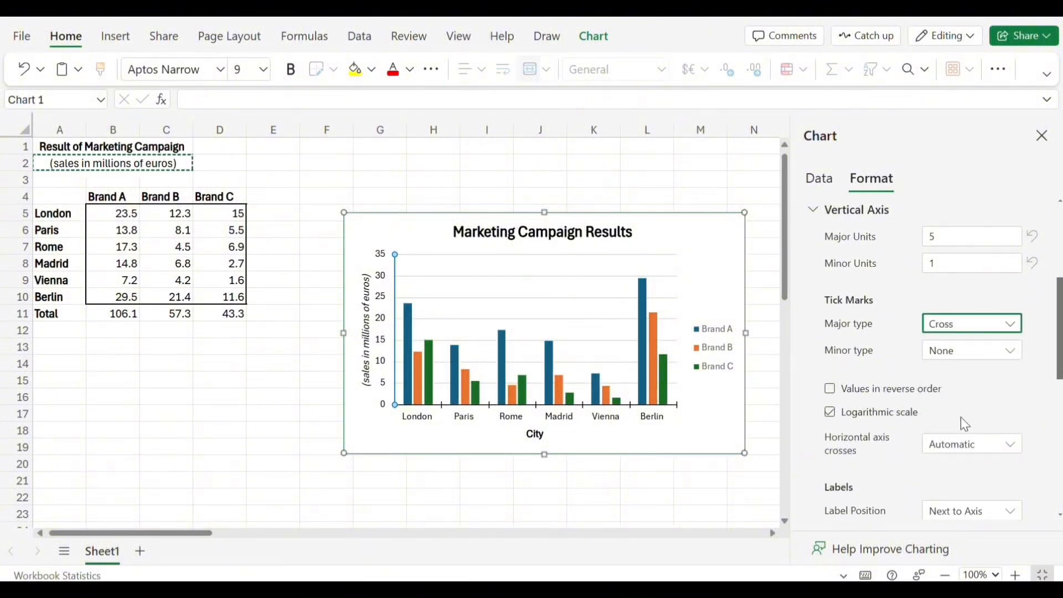
pyautogui.click(961, 417)
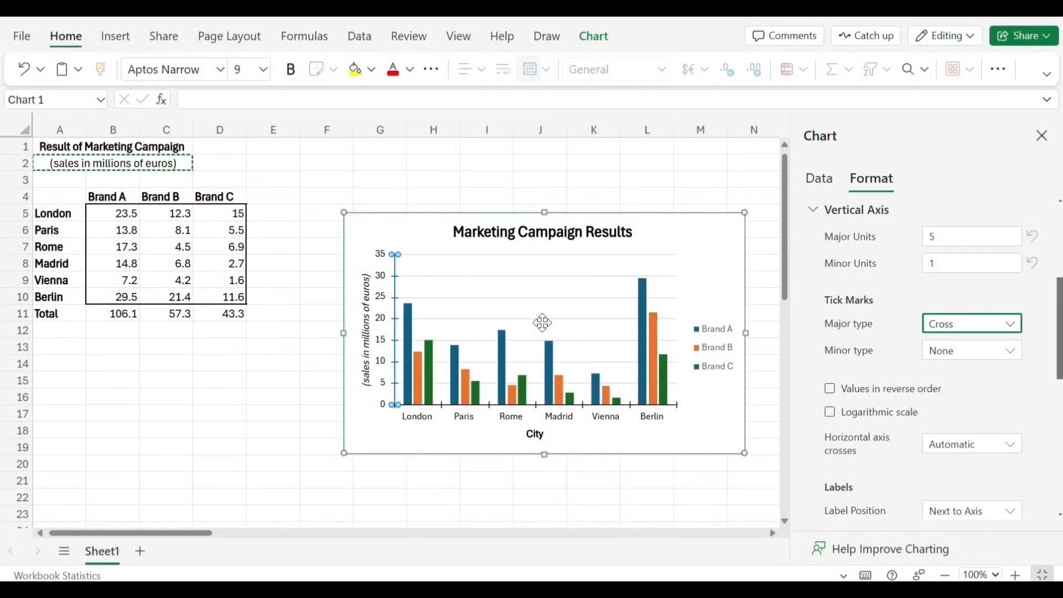
# Reapply a black outline to the chart's vertical axis.
pyautogui.click(588, 265)
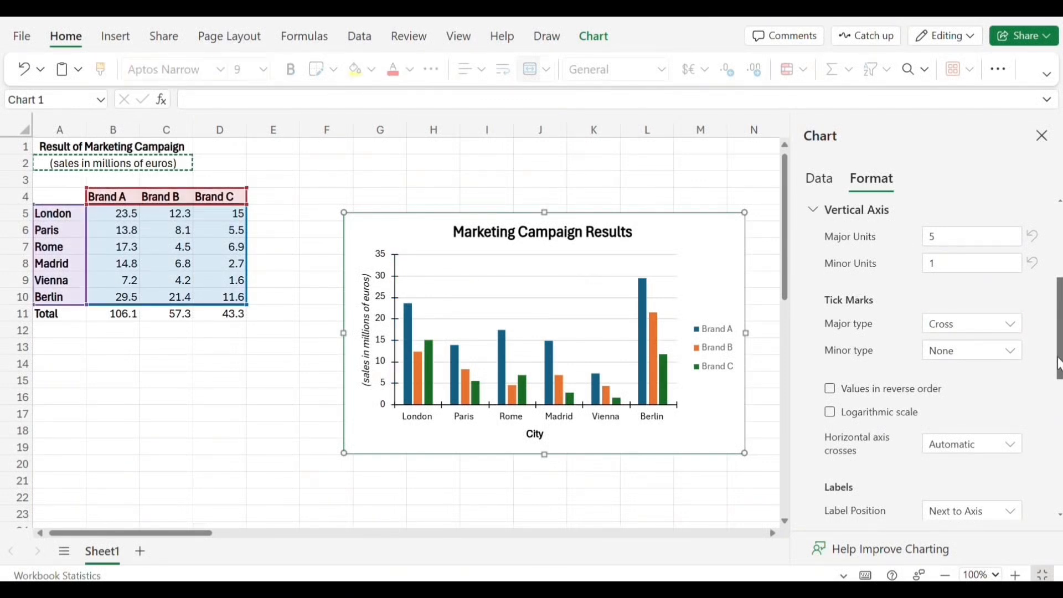
pyautogui.scroll(-7, 974, 365)
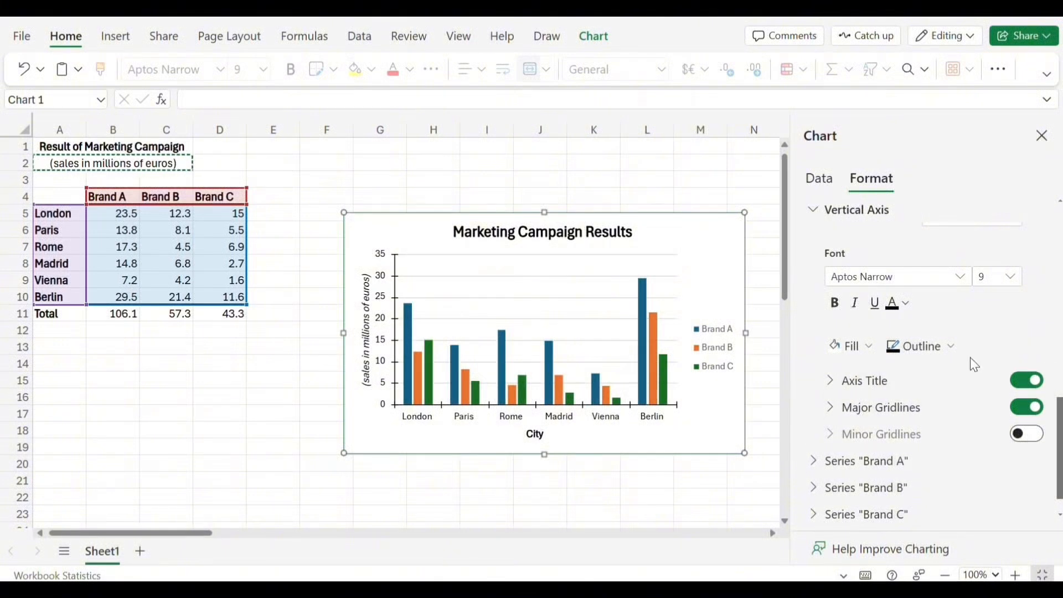
pyautogui.click(955, 346)
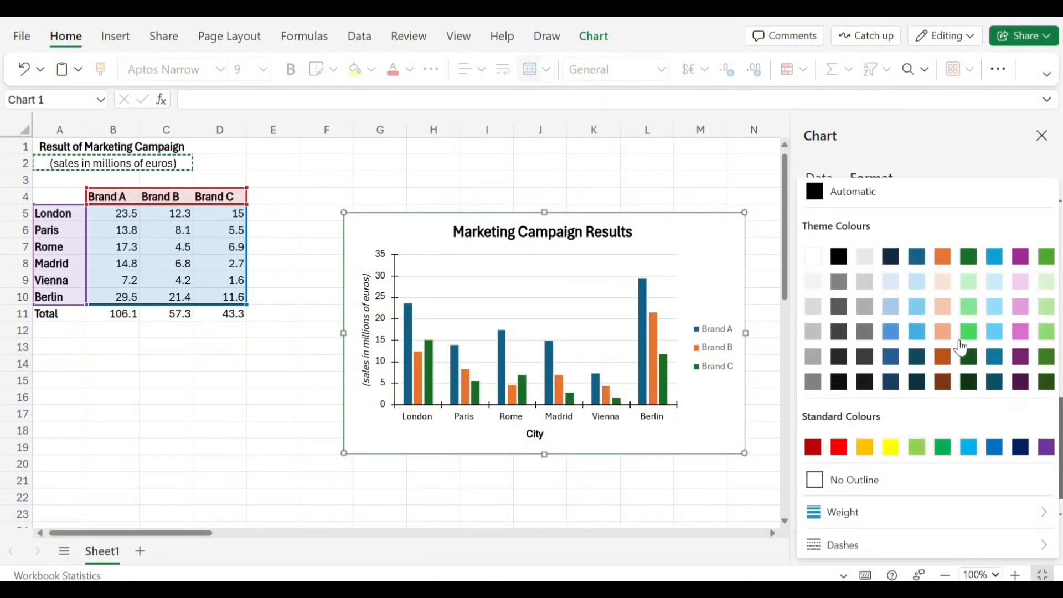
pyautogui.click(840, 257)
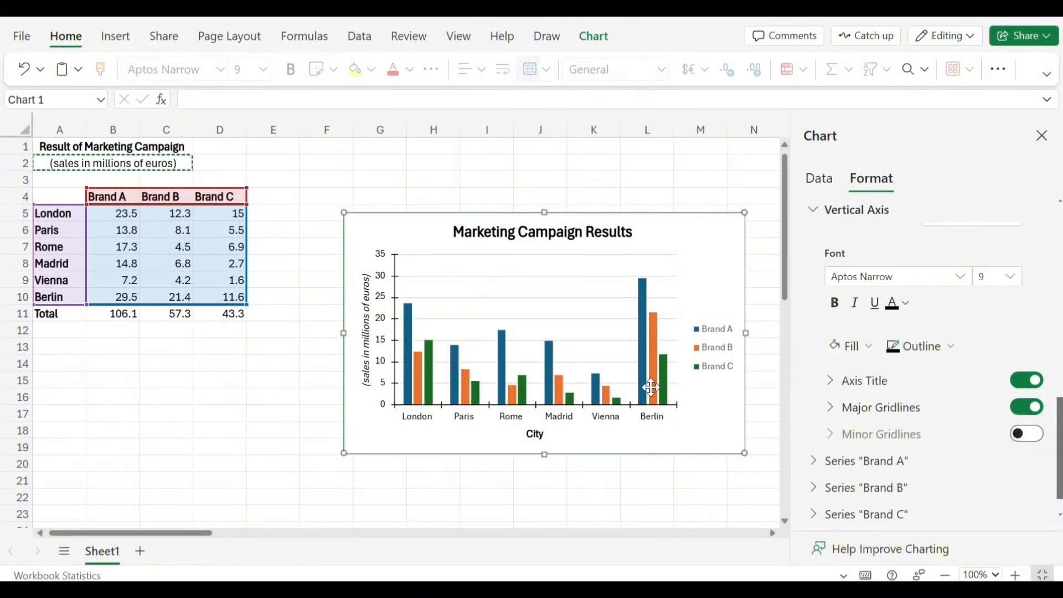
# Set the outline of the vertical axis major gridlines to the mid-grey theme colour.
pyautogui.click(581, 276)
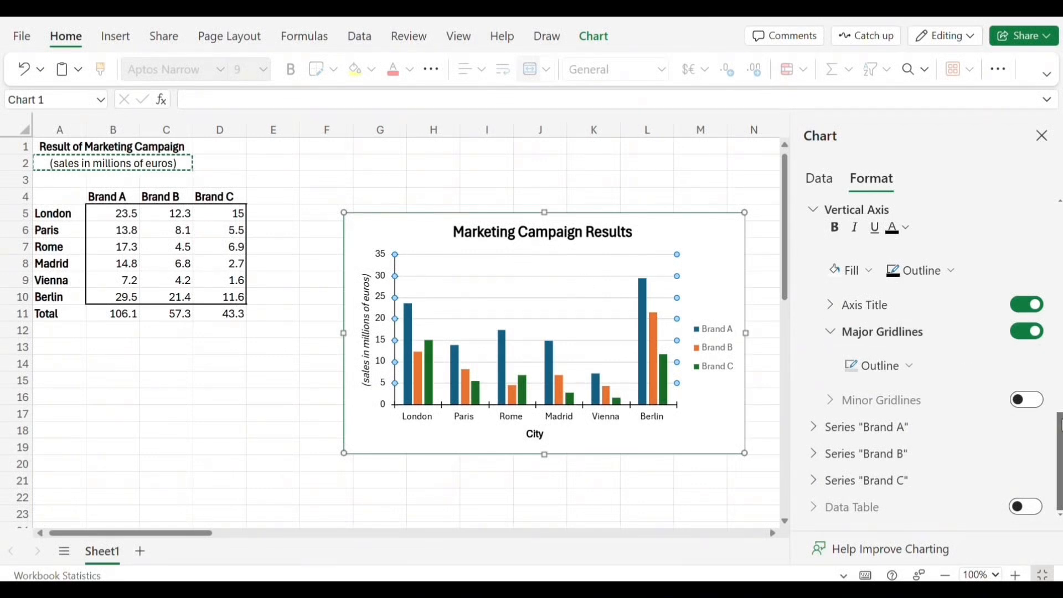
pyautogui.scroll(10, 1060, 425)
pyautogui.scroll(-2, 1060, 425)
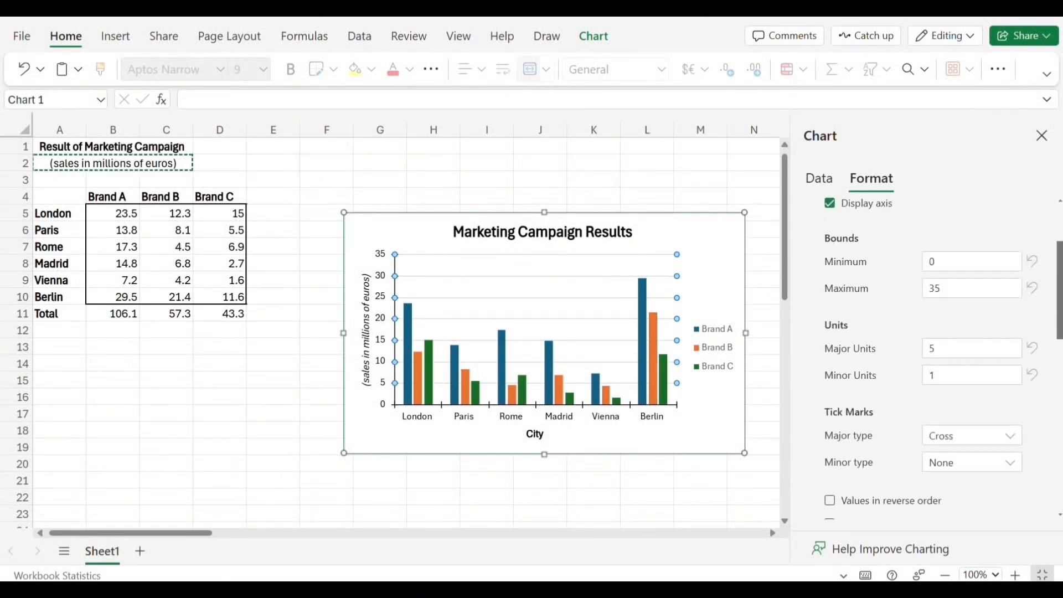
pyautogui.scroll(-8, 924, 360)
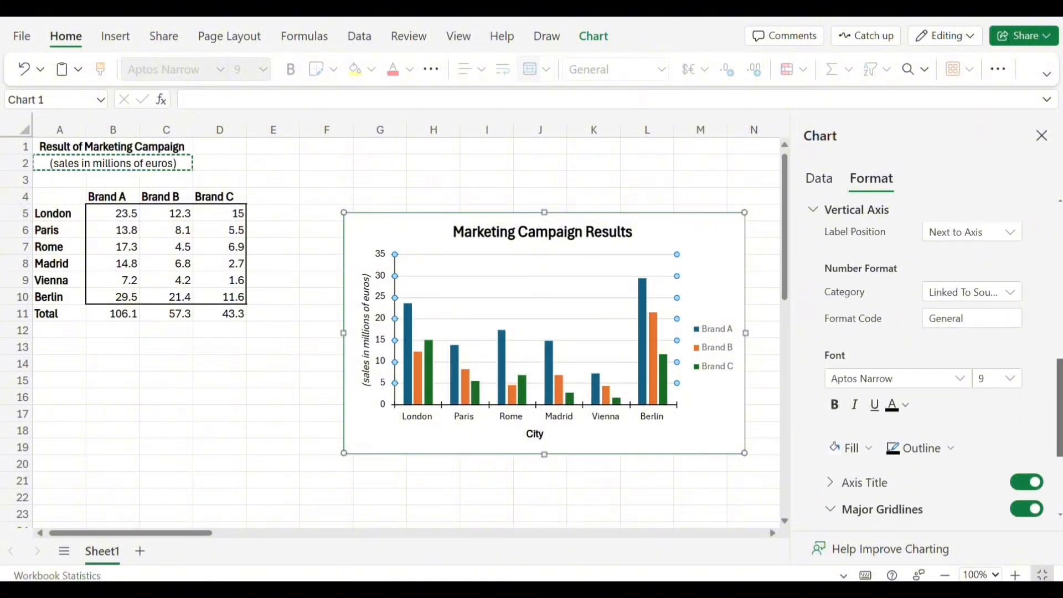
pyautogui.scroll(-5, 941, 332)
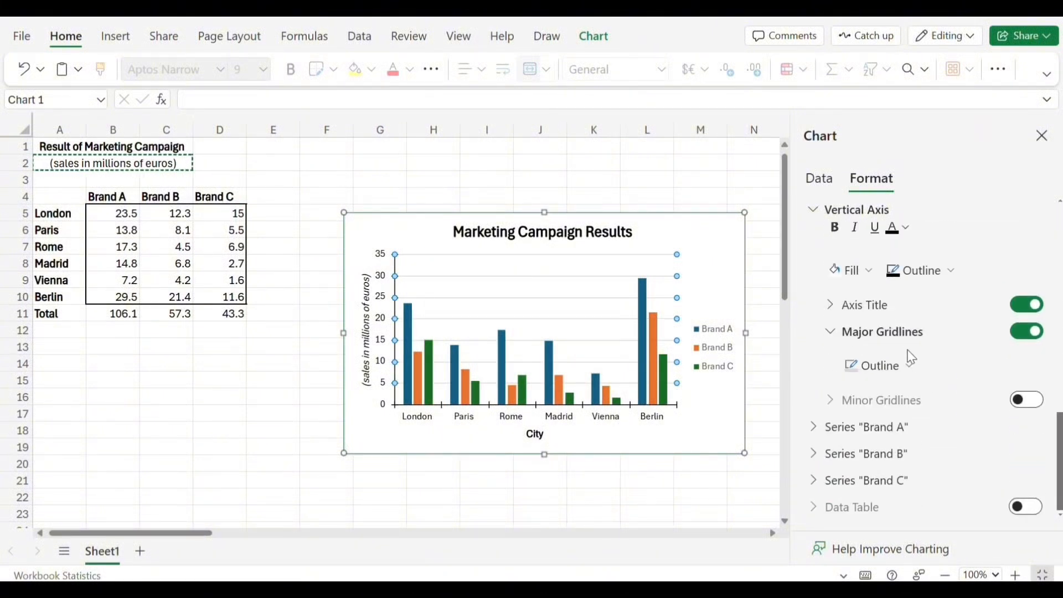
pyautogui.click(910, 364)
pyautogui.click(849, 250)
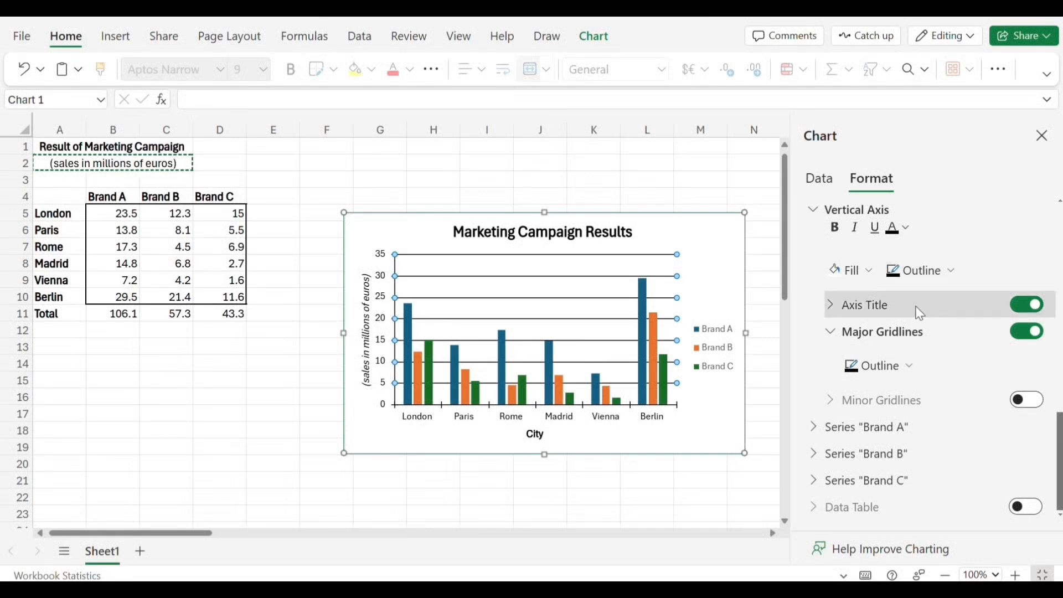
pyautogui.click(908, 365)
pyautogui.click(852, 270)
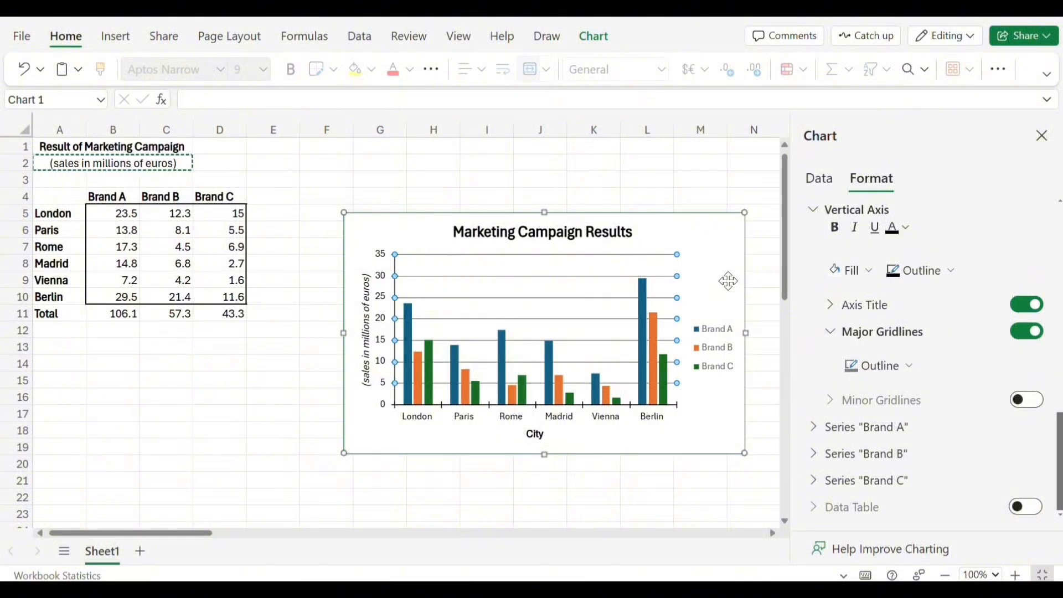
pyautogui.click(728, 281)
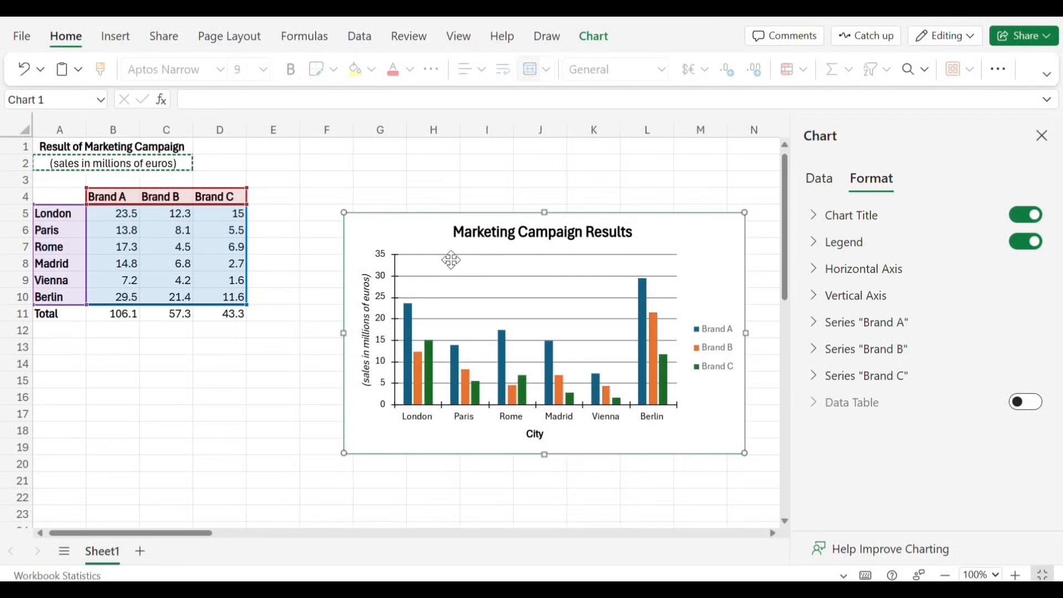
# Change the outline of the vertical axis to the mid-grey theme colour.
pyautogui.click(396, 274)
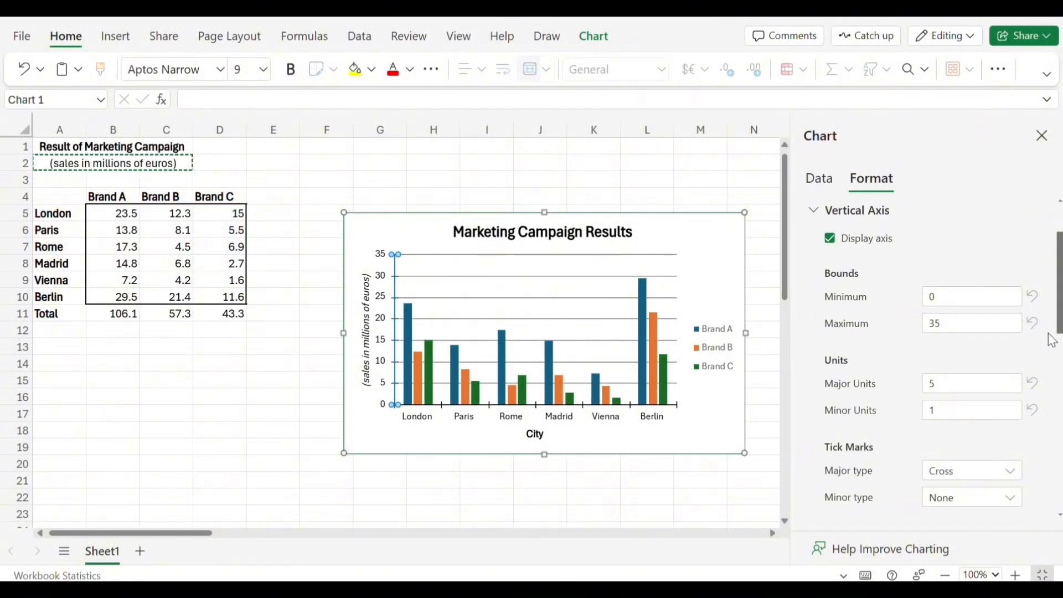
pyautogui.scroll(-10, 1060, 336)
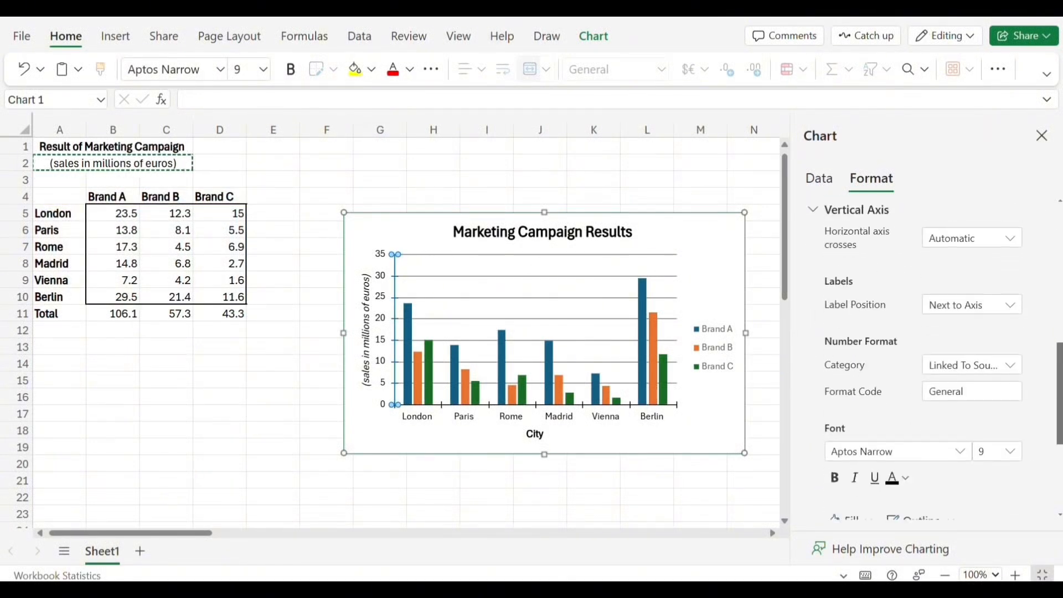
pyautogui.scroll(-3, 1060, 335)
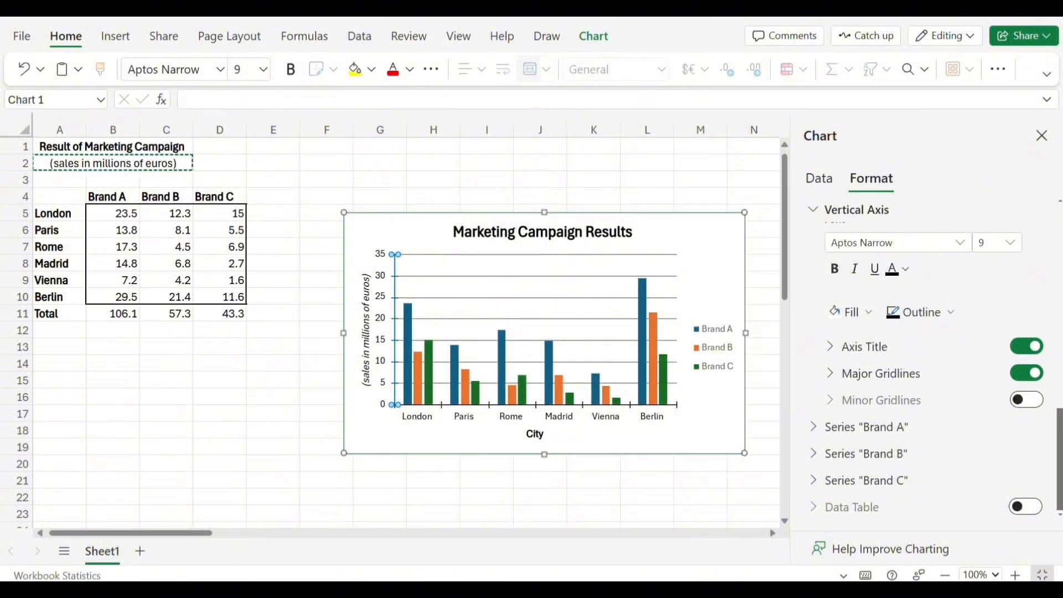
pyautogui.click(952, 313)
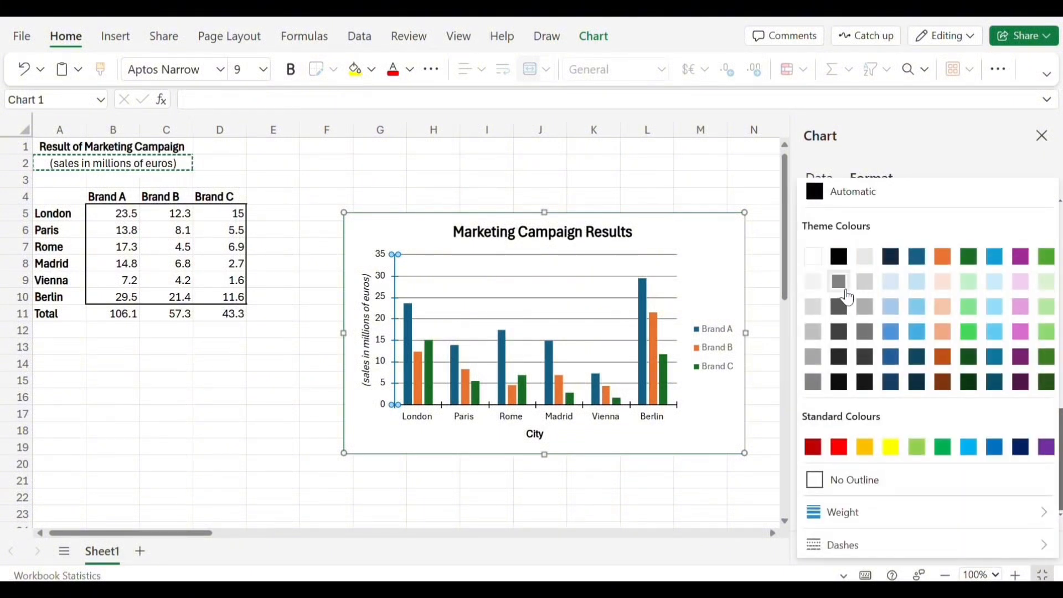
pyautogui.click(841, 286)
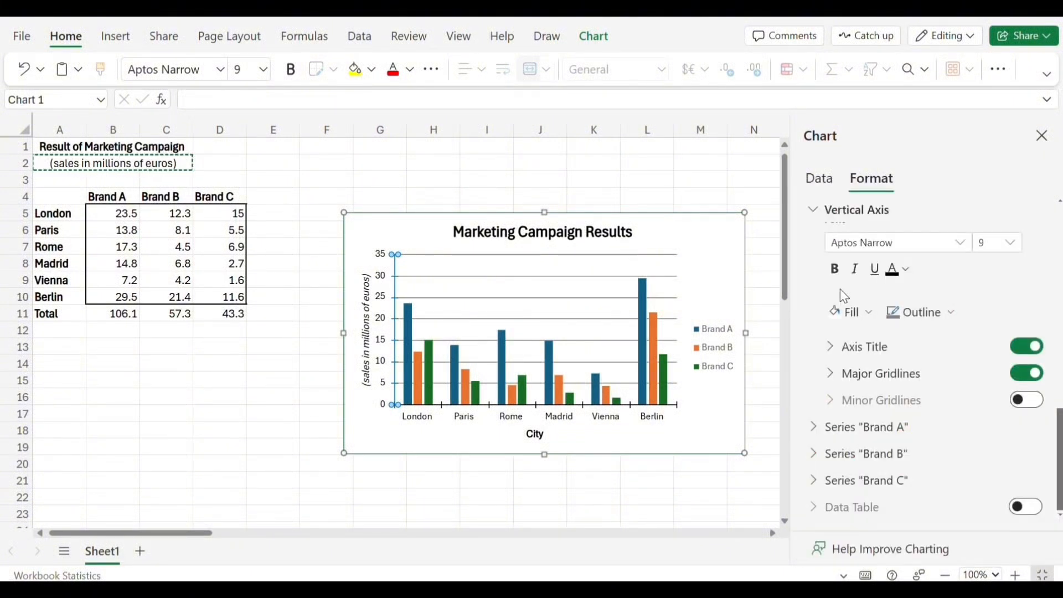
# Change the outline of the horizontal axis to the mid-grey theme colour.
pyautogui.click(625, 408)
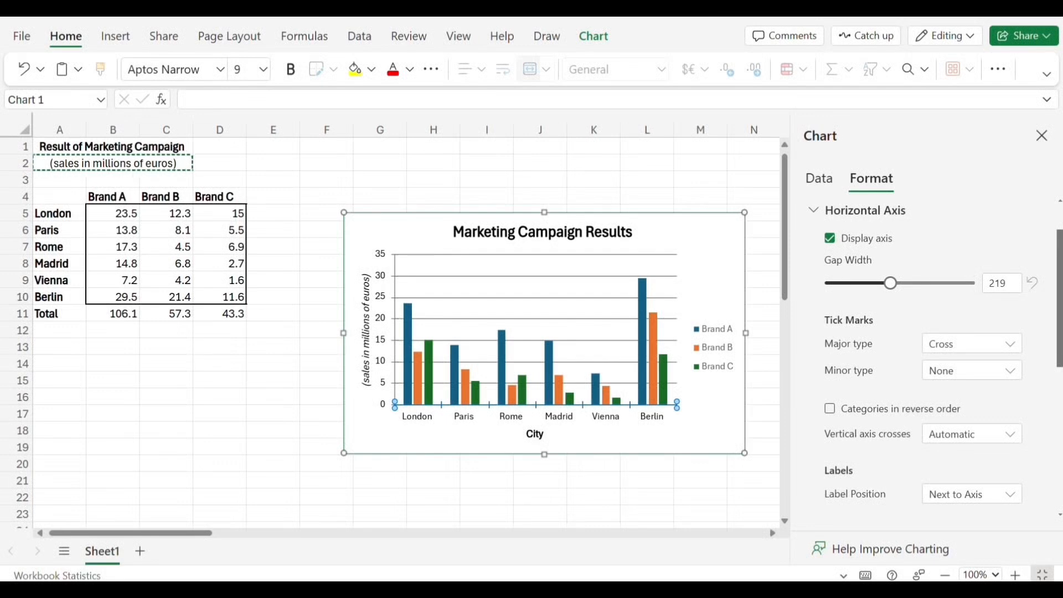
pyautogui.scroll(-4, 952, 394)
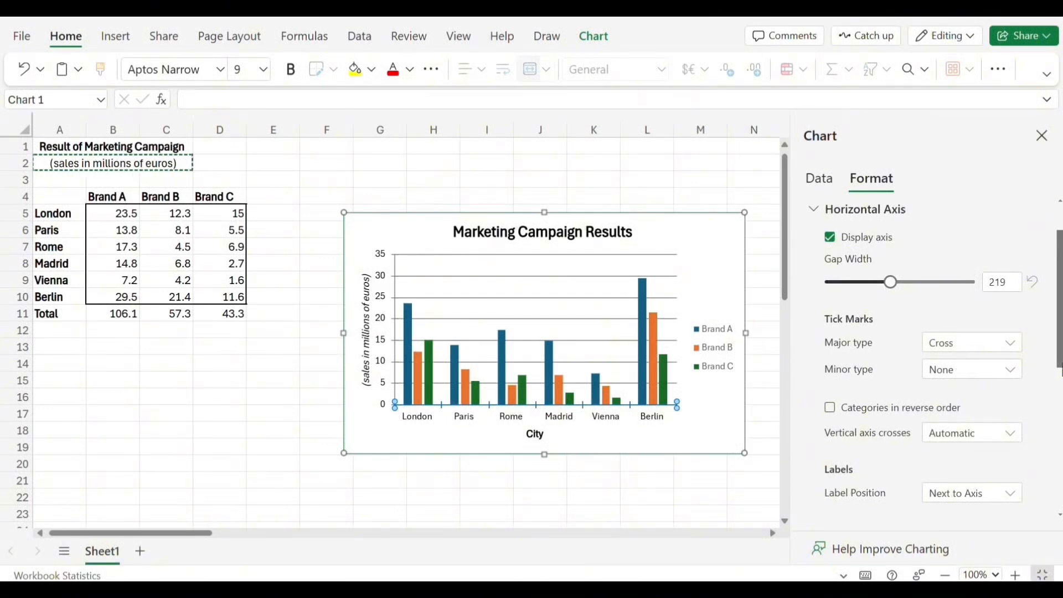
pyautogui.click(906, 370)
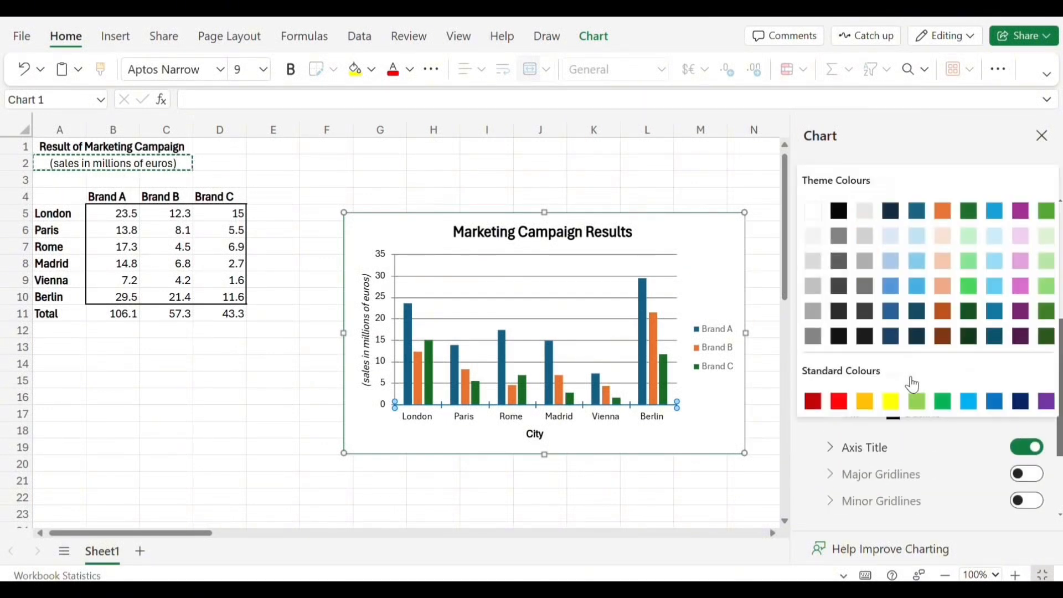
pyautogui.click(941, 446)
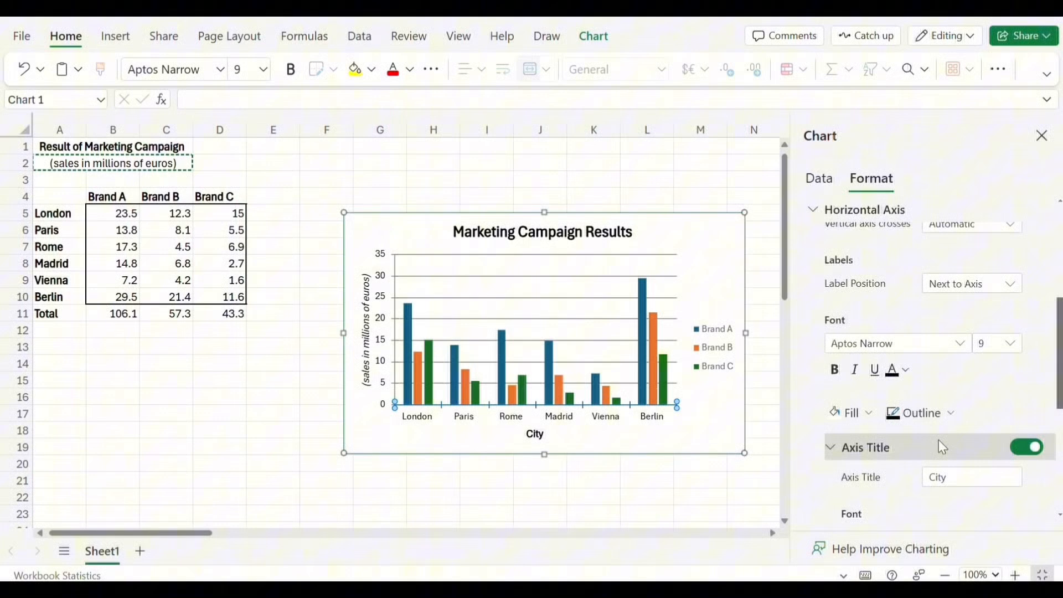
pyautogui.click(956, 418)
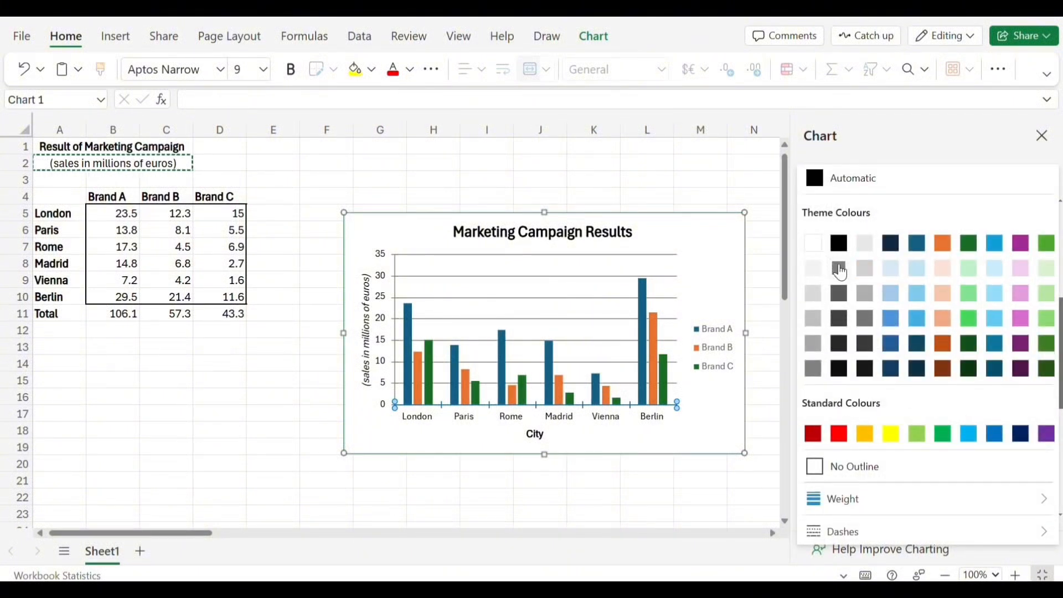
pyautogui.click(723, 434)
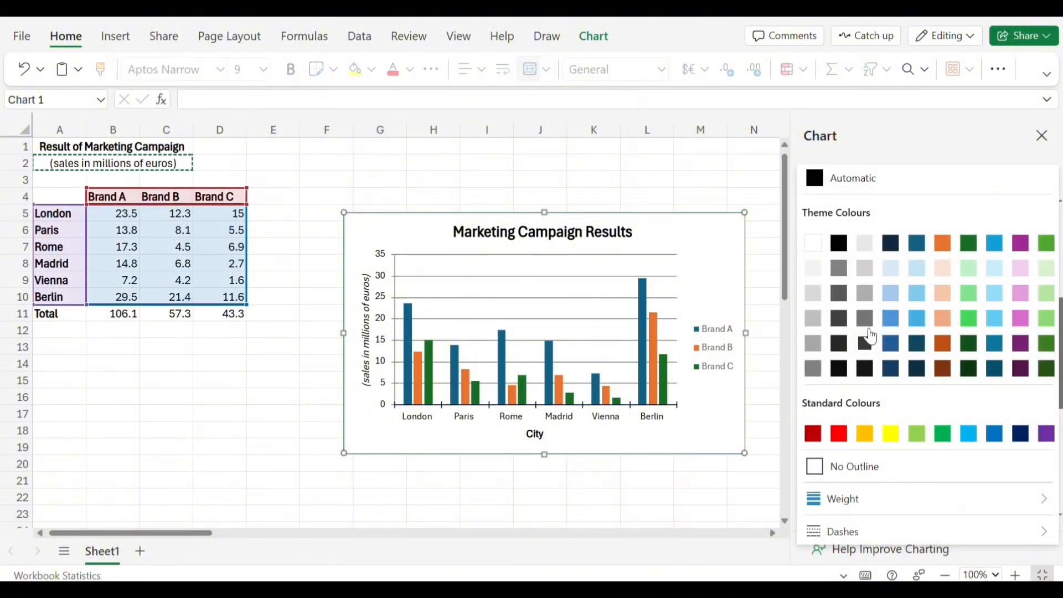
pyautogui.click(876, 292)
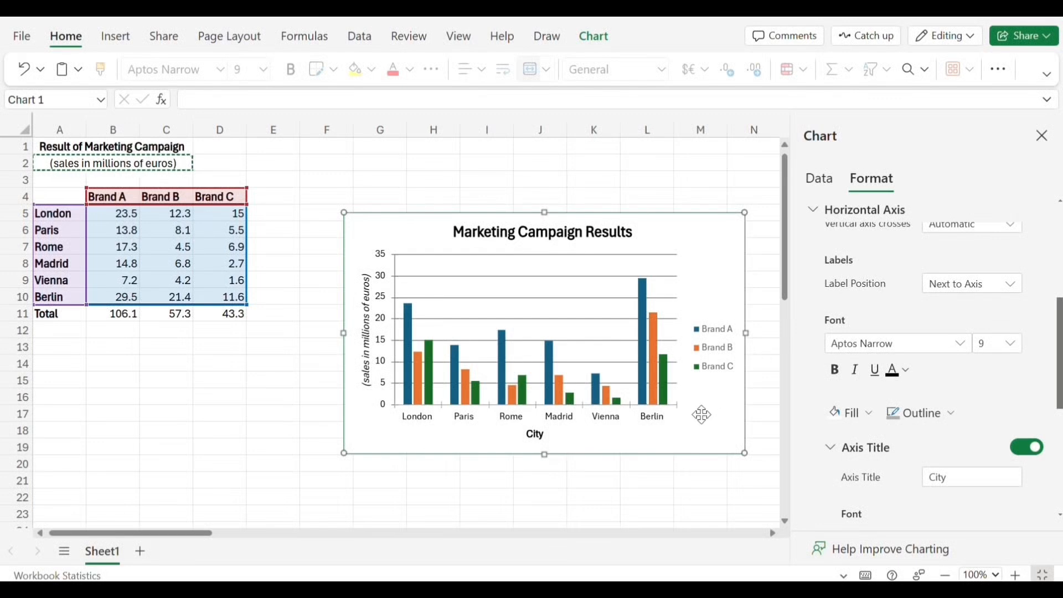
pyautogui.click(951, 416)
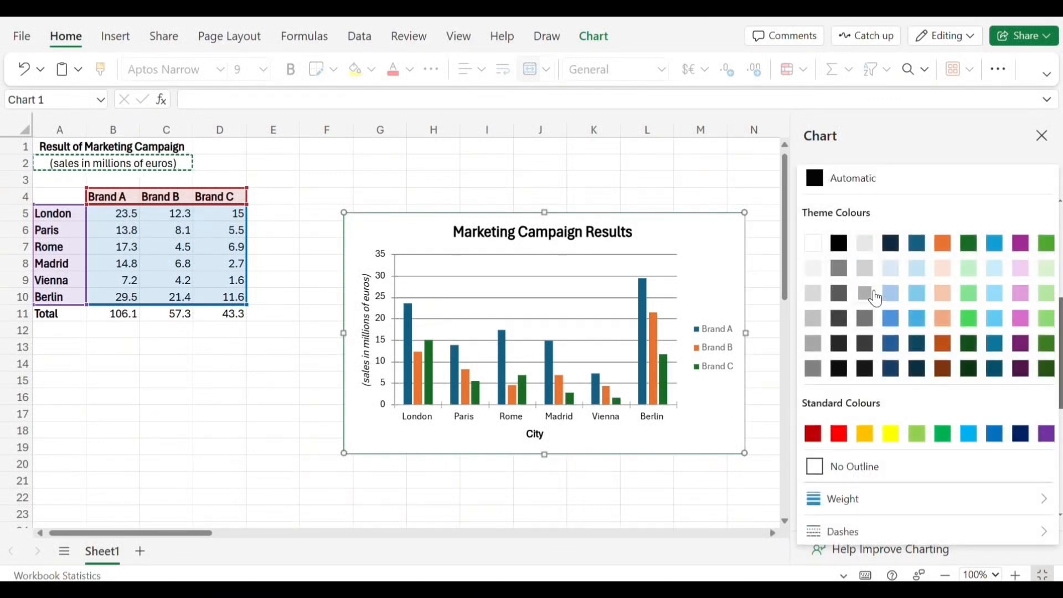
pyautogui.click(867, 292)
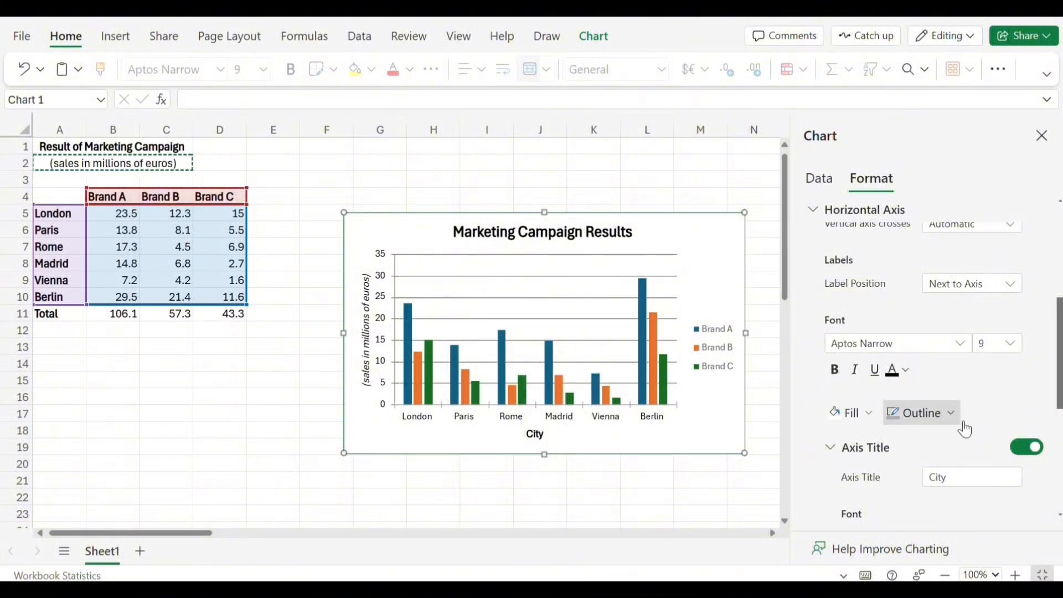
pyautogui.click(947, 417)
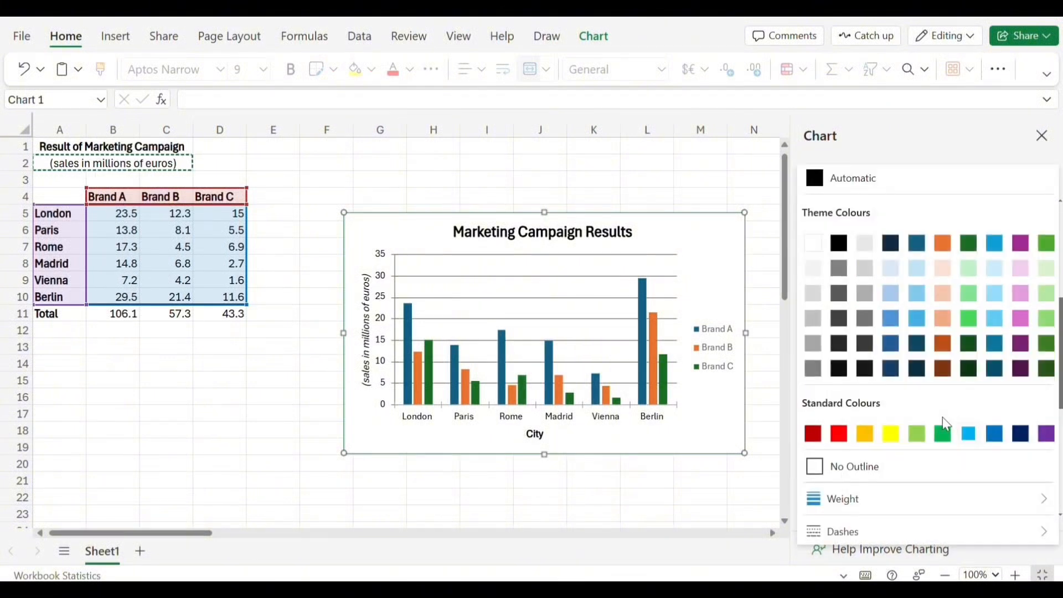
pyautogui.click(841, 274)
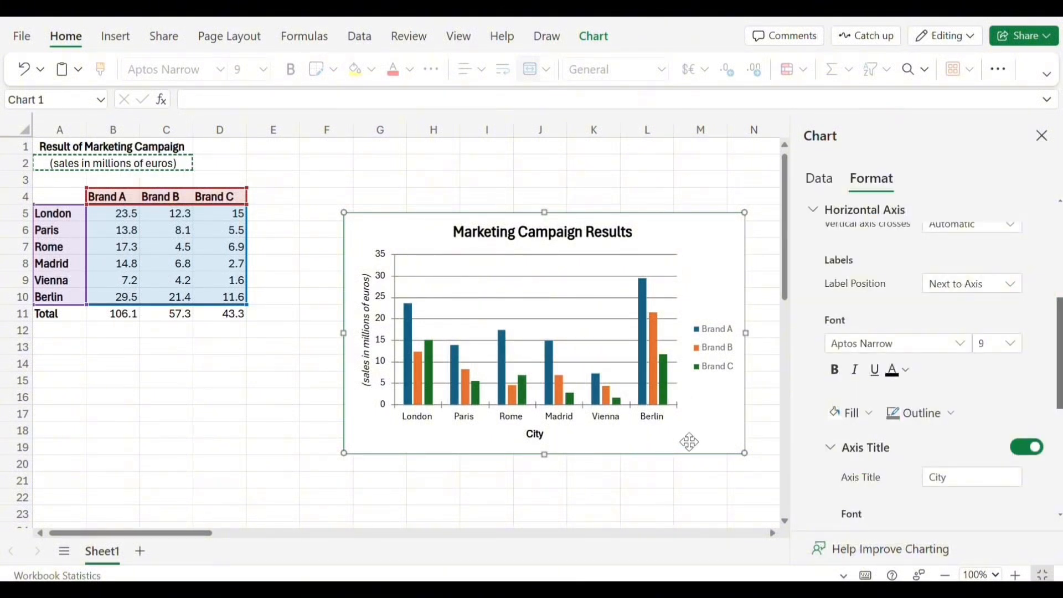
# Format the chart legend text in black and bold.
pyautogui.click(719, 332)
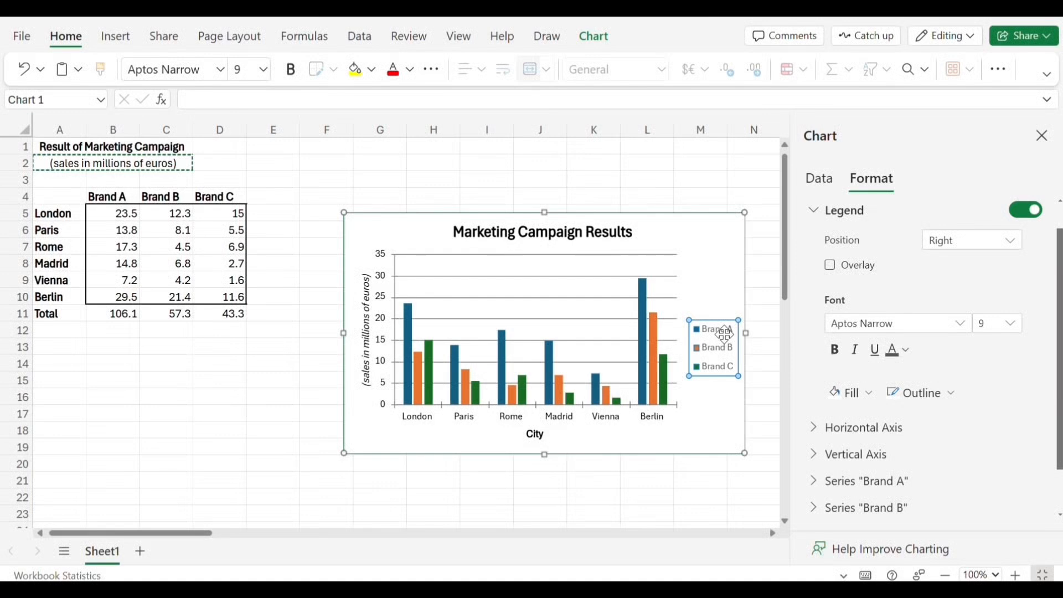
pyautogui.click(902, 350)
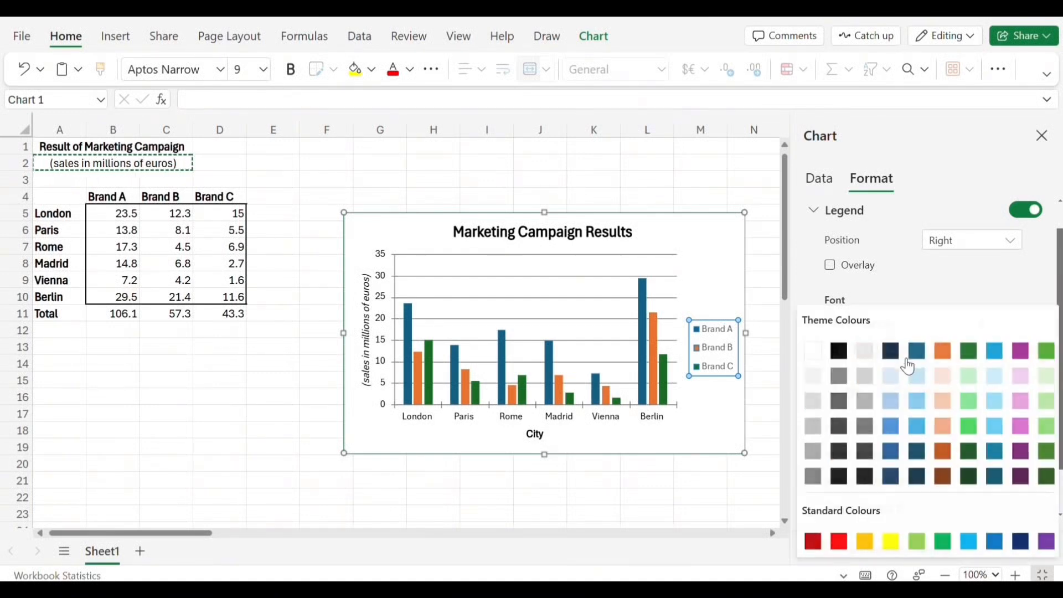
pyautogui.click(853, 354)
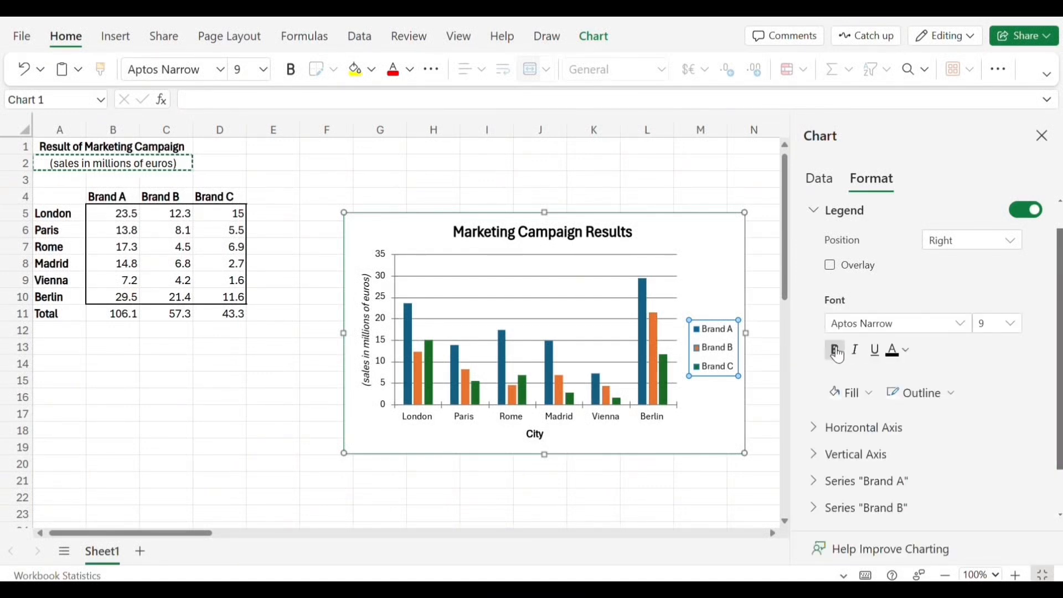
pyautogui.click(836, 351)
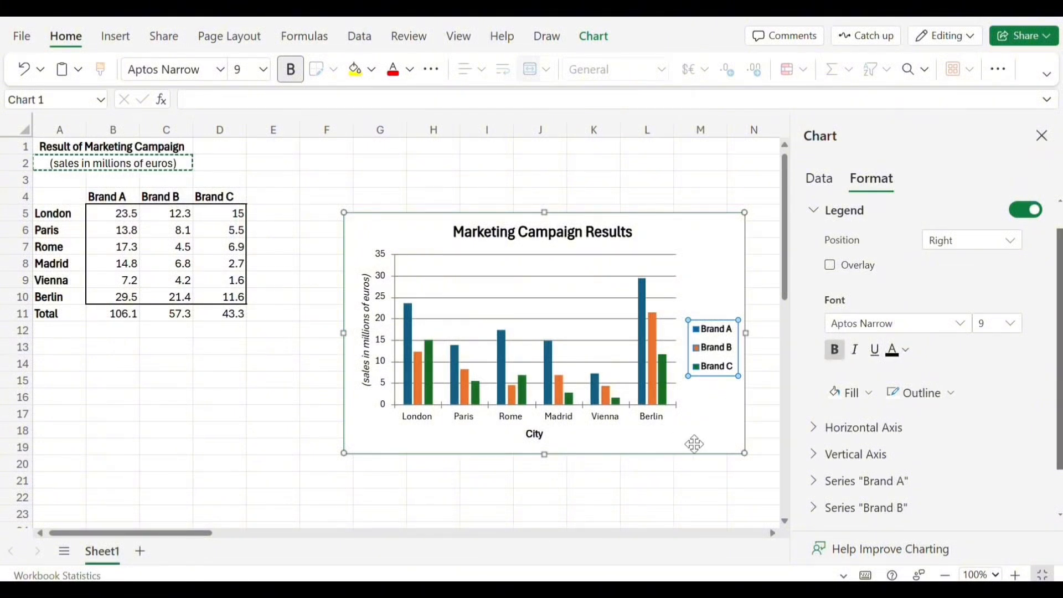
# Make the vertical axis title "(sales in millions of euros)" bold.
pyautogui.click(370, 340)
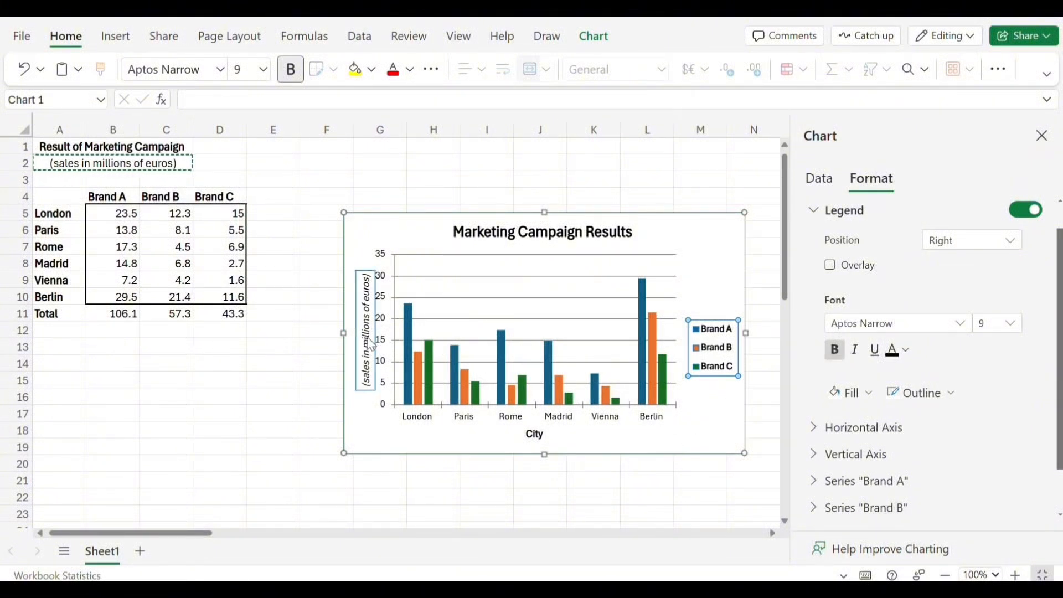
pyautogui.click(860, 361)
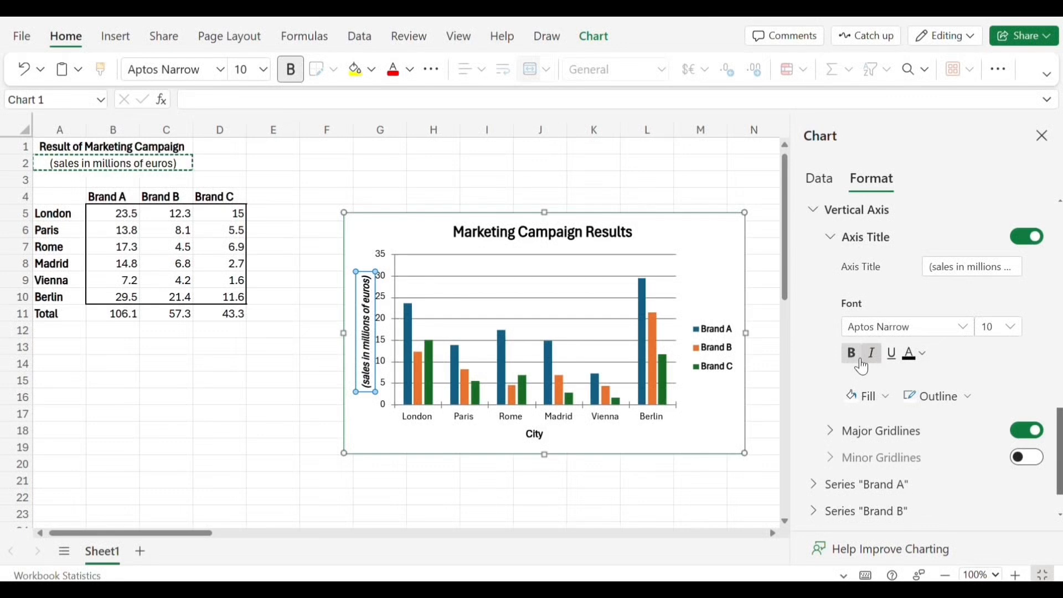
pyautogui.click(658, 446)
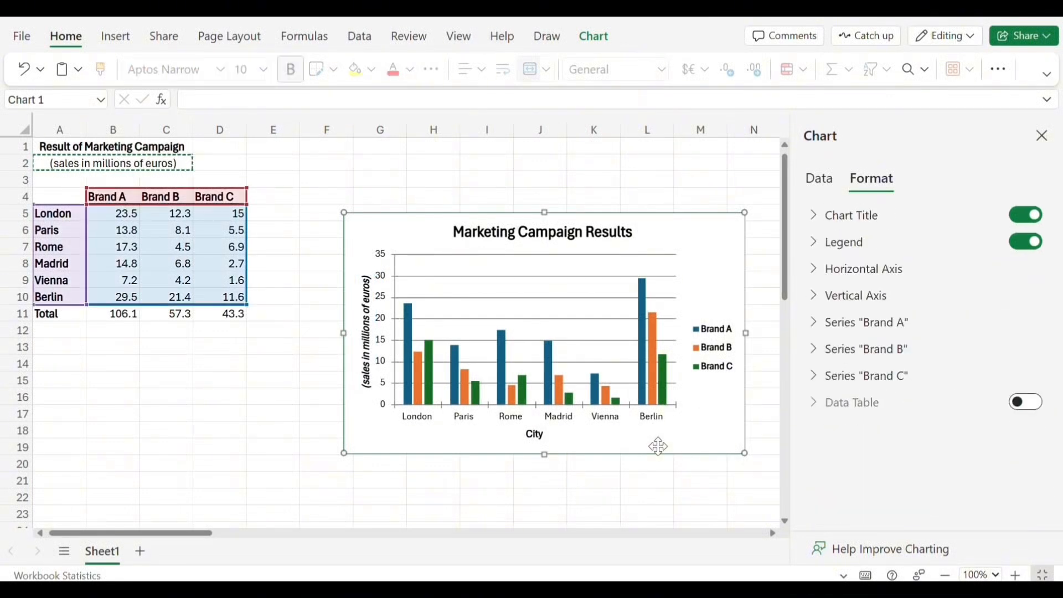
# Try a black outline on the chart title, set it back to No Outline, and deselect the chart.
pyautogui.click(906, 221)
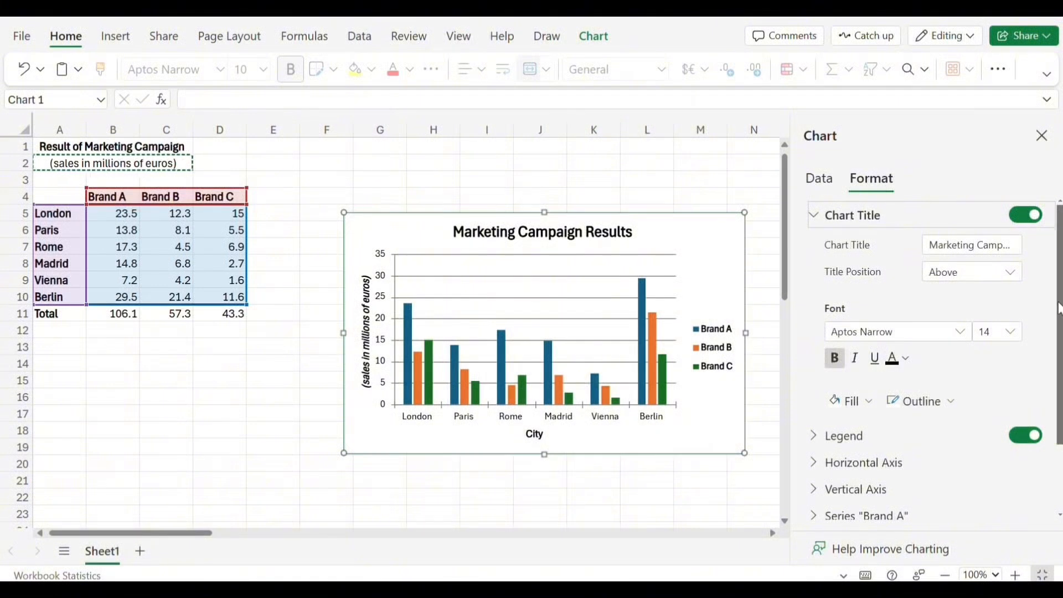
pyautogui.scroll(-2, 1057, 308)
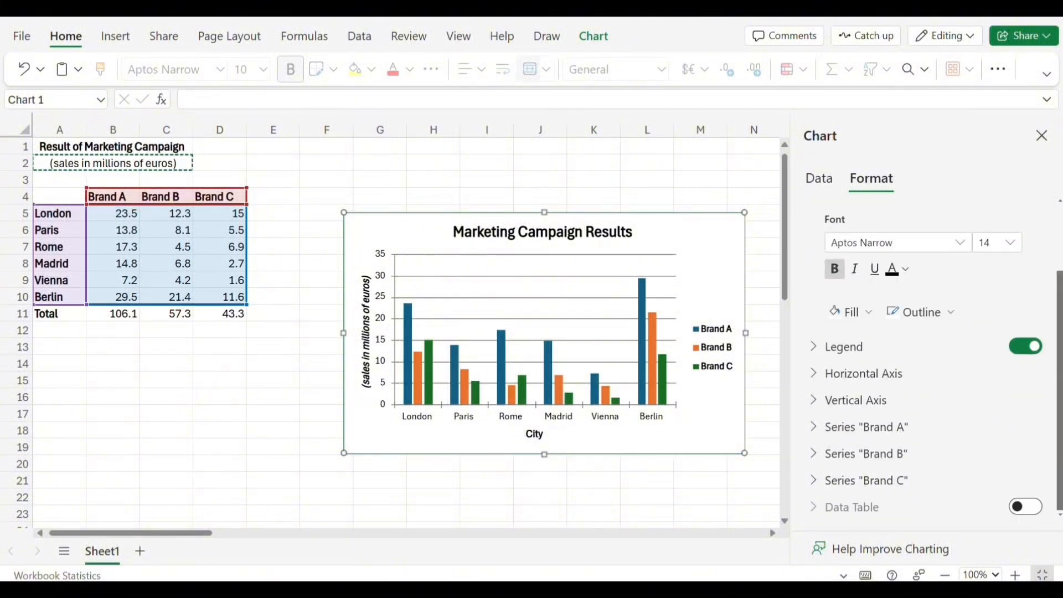
pyautogui.click(952, 321)
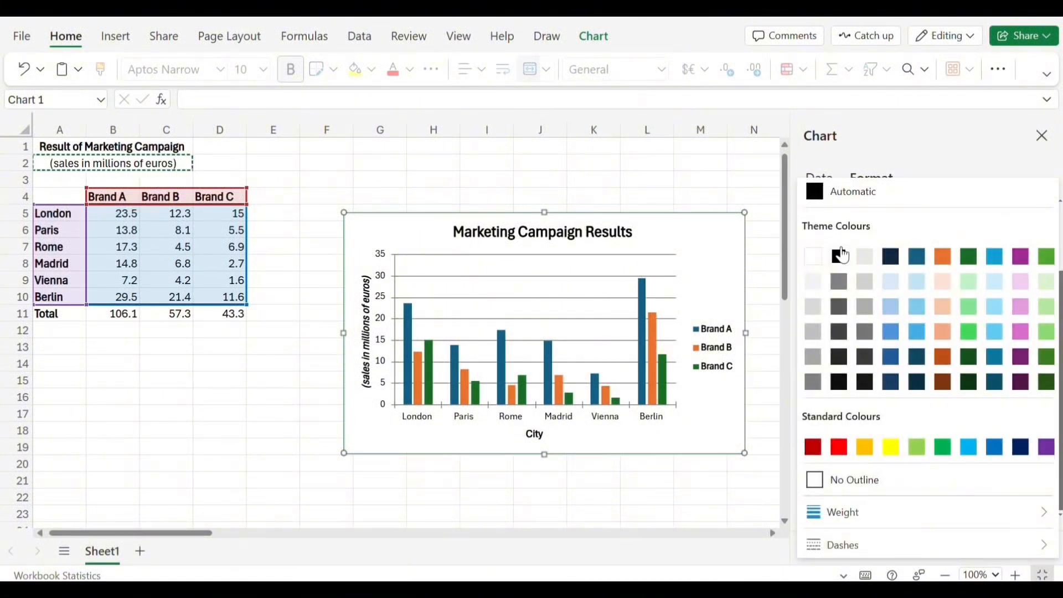
pyautogui.click(840, 256)
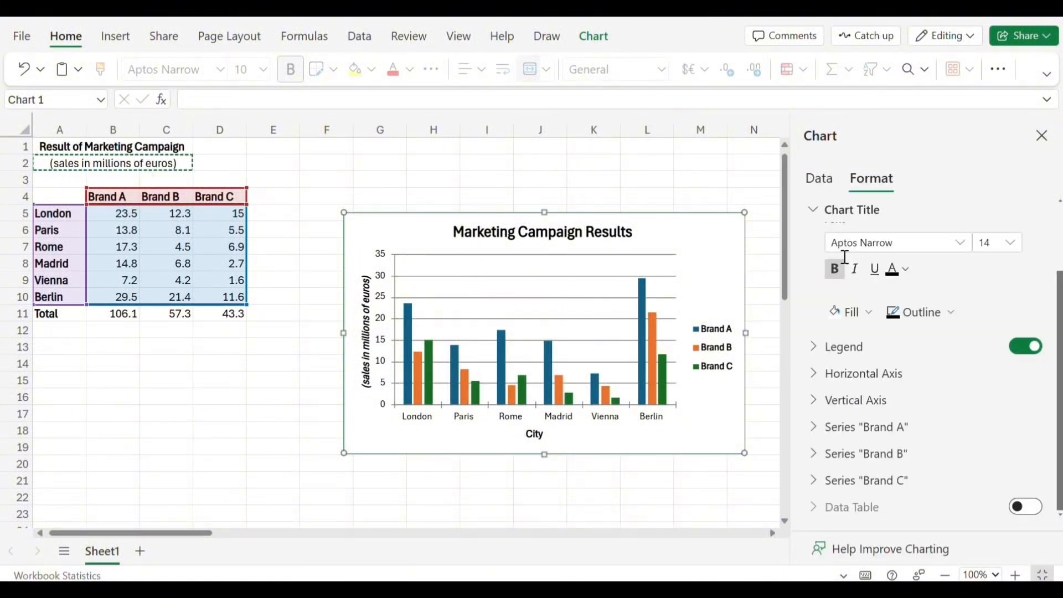
pyautogui.click(963, 317)
pyautogui.click(868, 481)
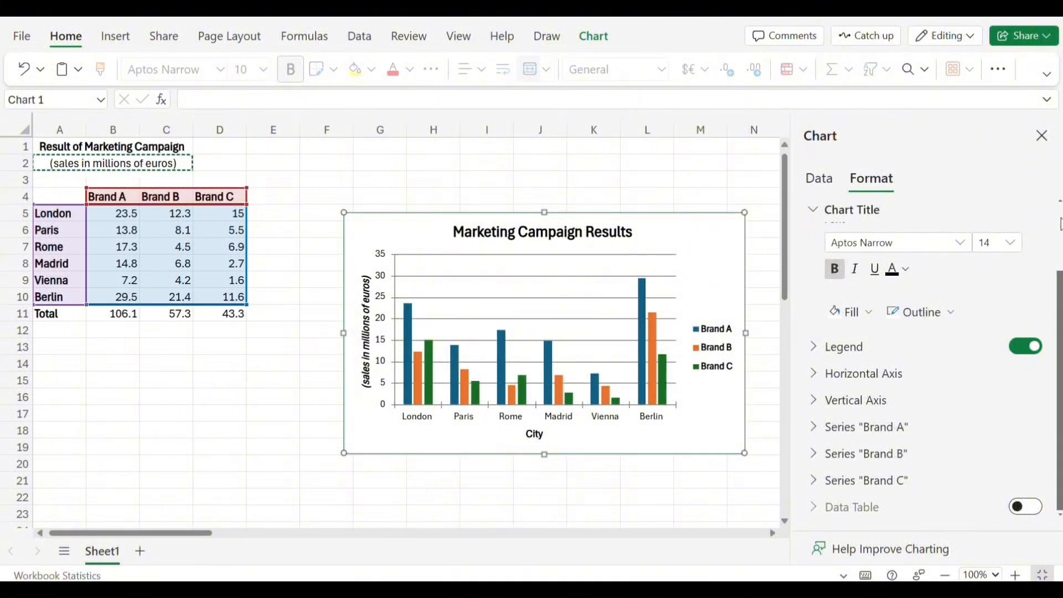
pyautogui.scroll(2, 1060, 224)
pyautogui.click(694, 191)
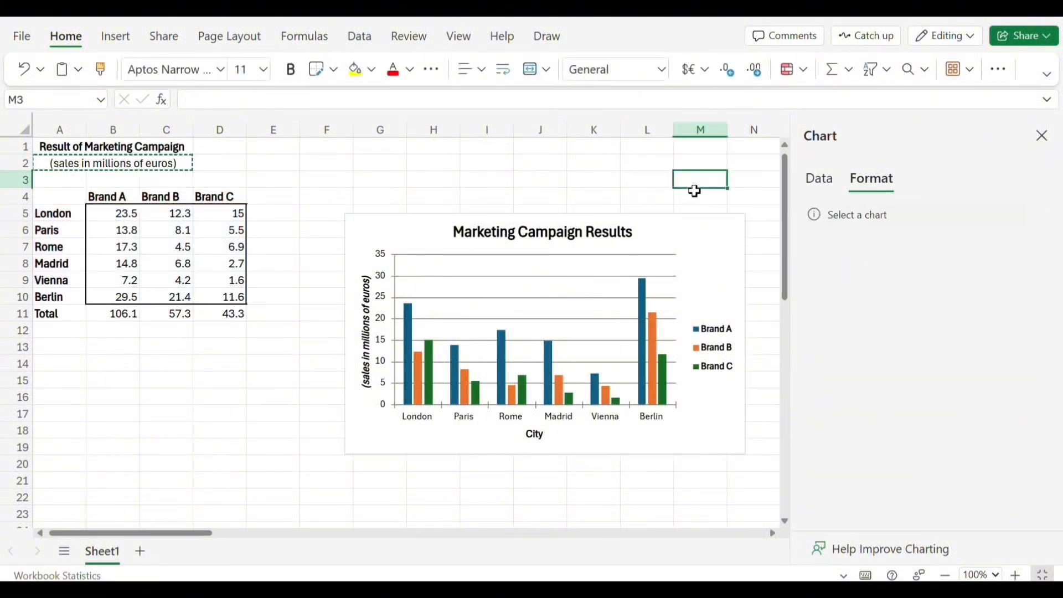
# Move the chart up and closer to the sales table, just beside column D, and close the chart formatting options.
pyautogui.click(697, 252)
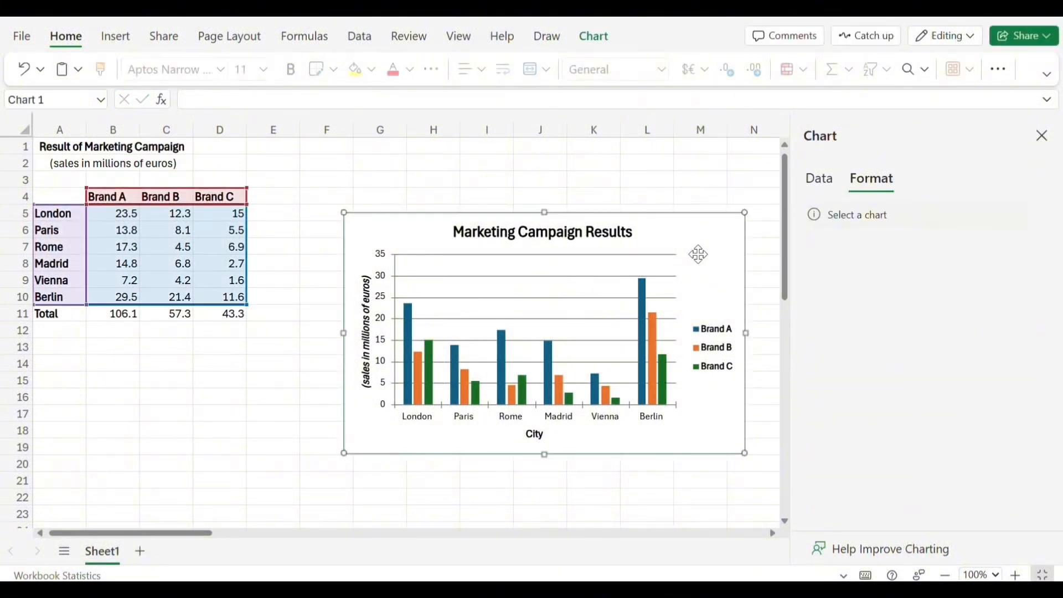
pyautogui.moveTo(696, 252); pyautogui.dragTo(591, 215)
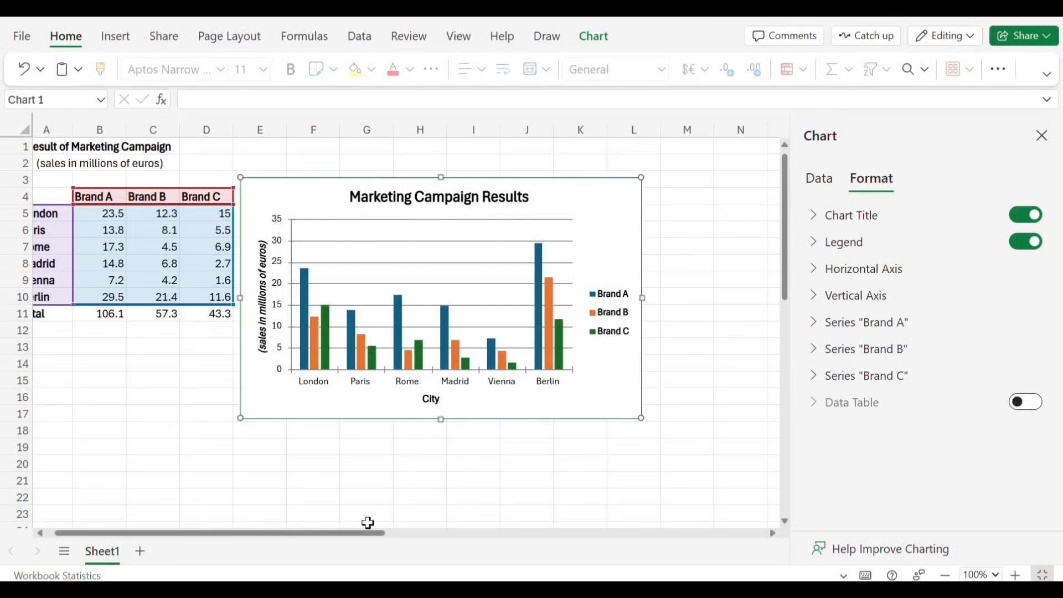
pyautogui.hscroll(-1, 275, 544)
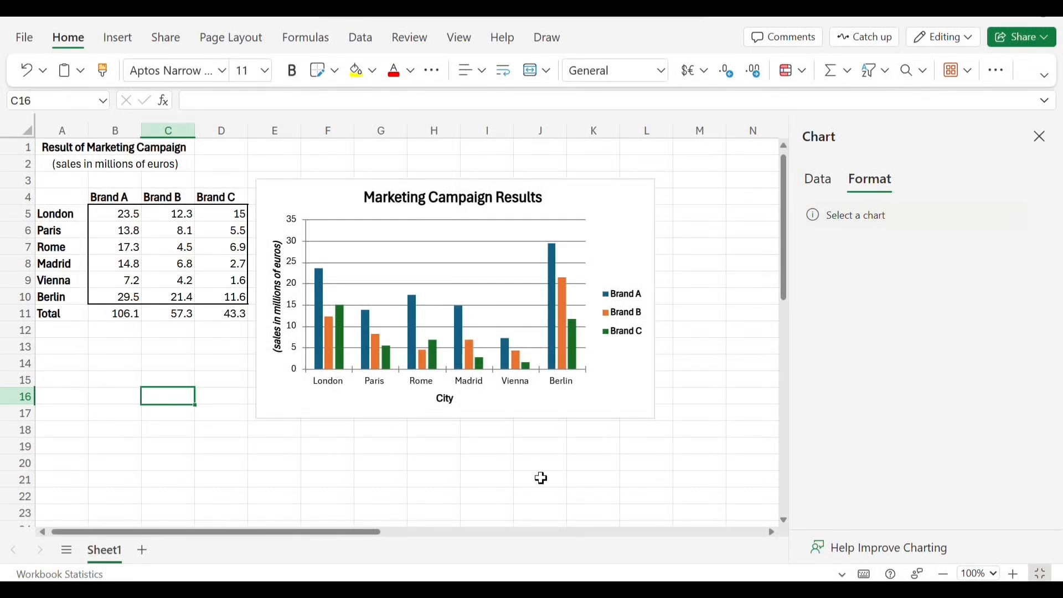
pyautogui.click(1039, 137)
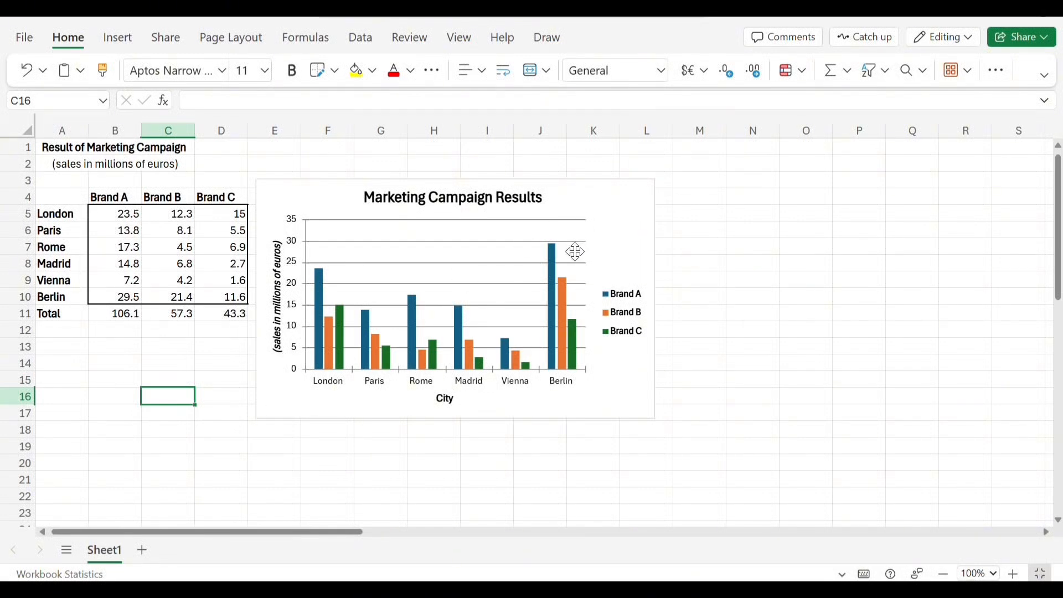
# Set the fill of the Brand A column series to the standard dark blue colour.
pyautogui.click(555, 252)
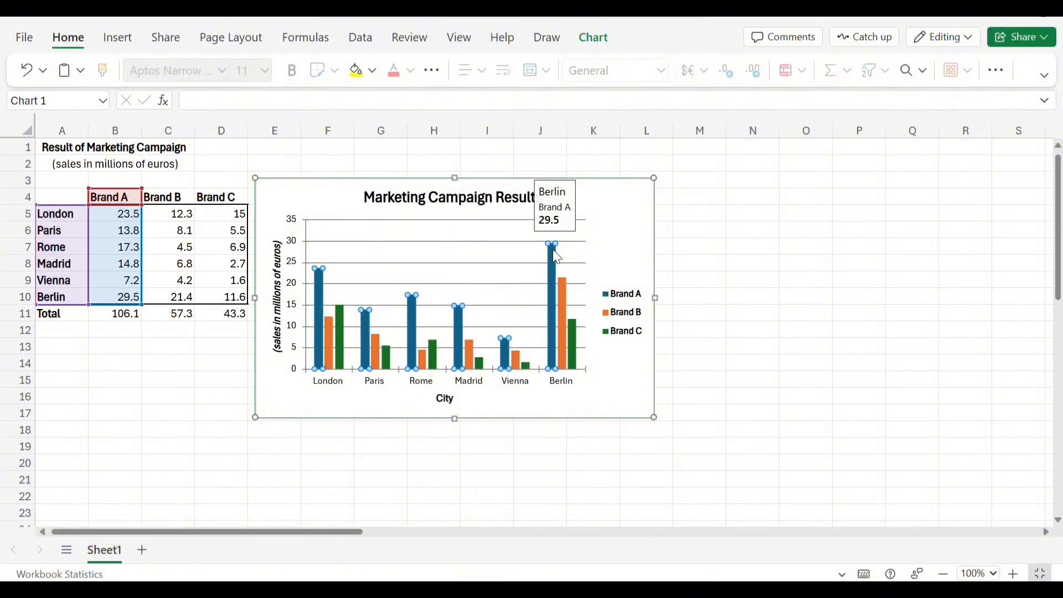
pyautogui.click(555, 252)
pyautogui.doubleClick(553, 251)
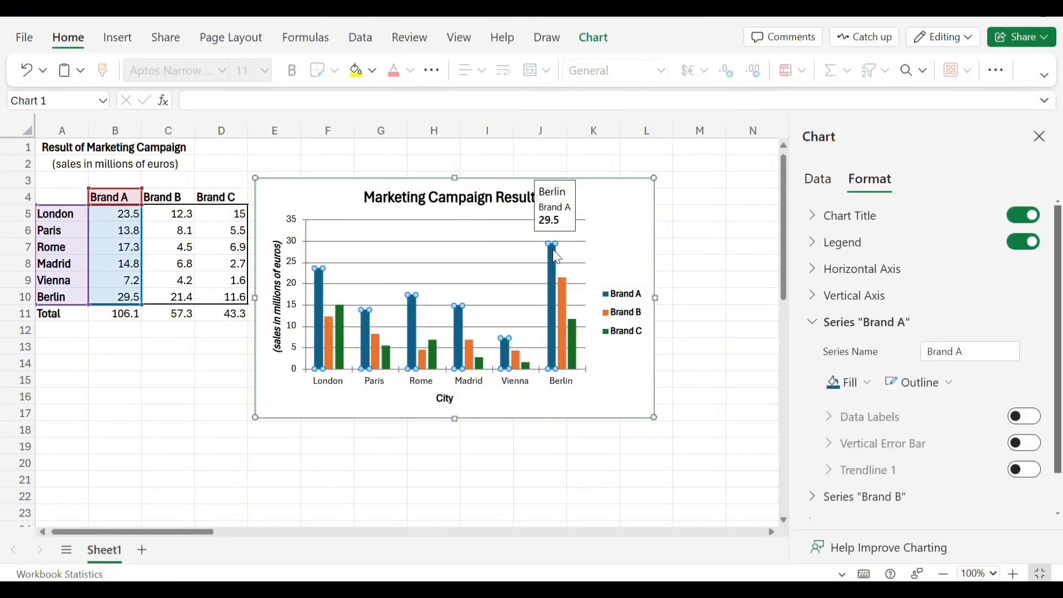
pyautogui.click(870, 382)
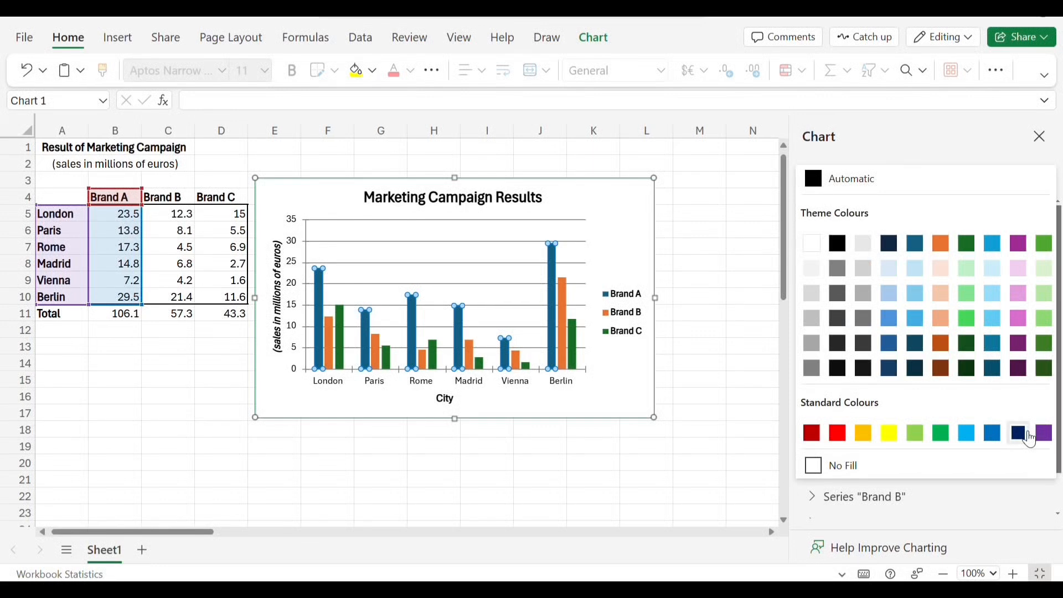
pyautogui.click(1021, 432)
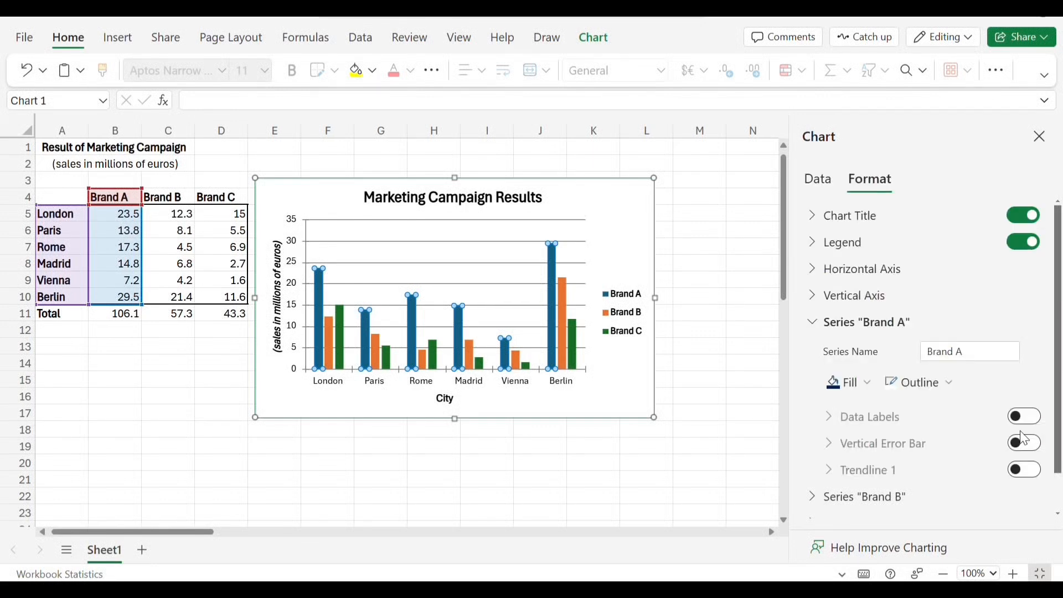
# Set the fill of the Brand B column series to the standard red colour.
pyautogui.click(563, 293)
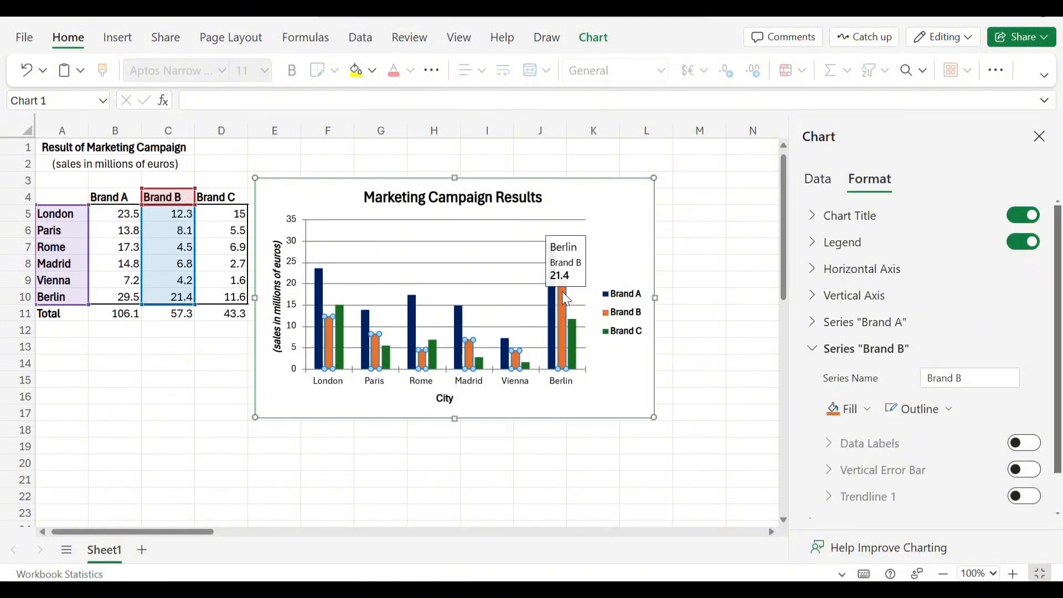
pyautogui.click(879, 413)
pyautogui.click(842, 432)
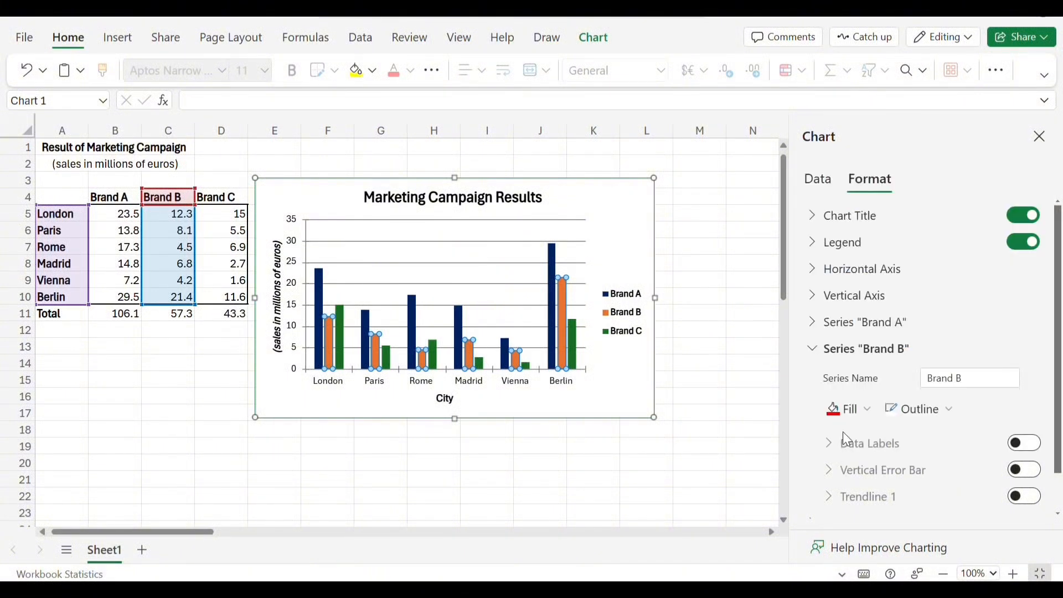
# Set the fill of the Brand C column series to a light green theme colour.
pyautogui.click(575, 346)
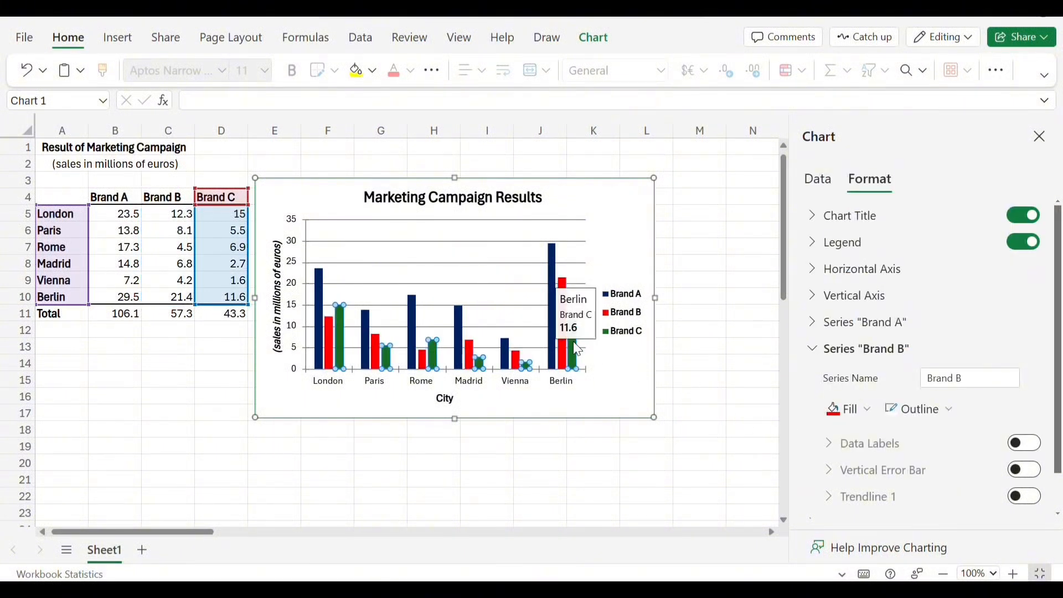
pyautogui.click(869, 438)
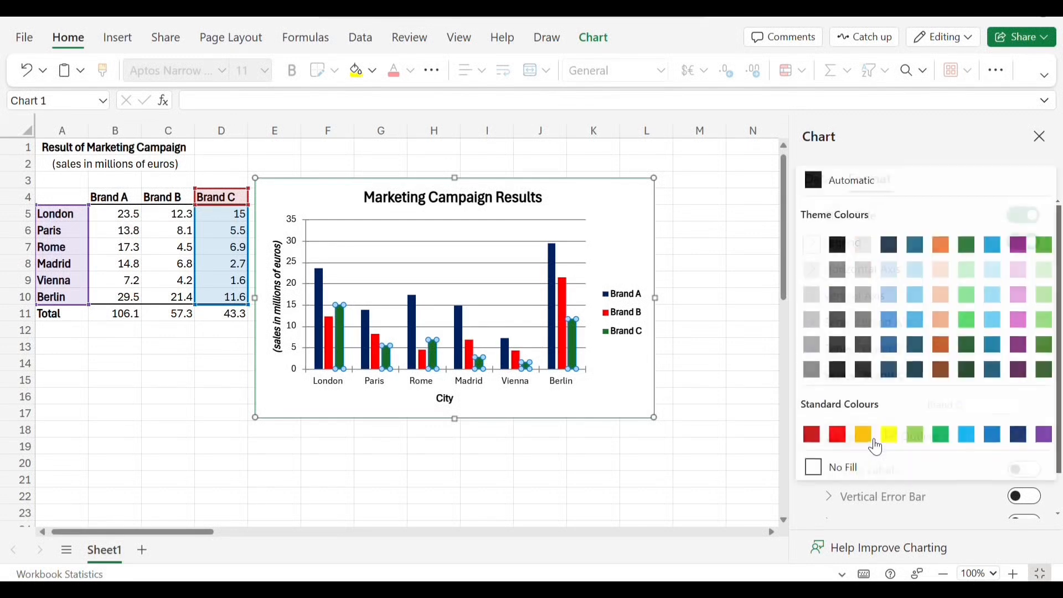
pyautogui.click(1042, 321)
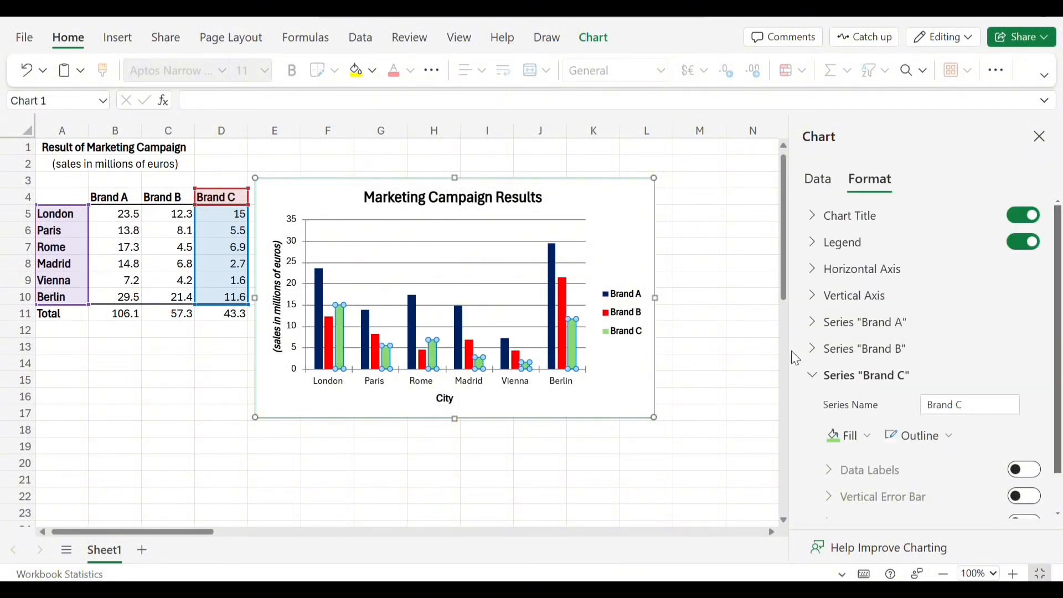
# Examine the whole chart's data source, column values and additional data options, and close the chart settings.
pyautogui.click(648, 401)
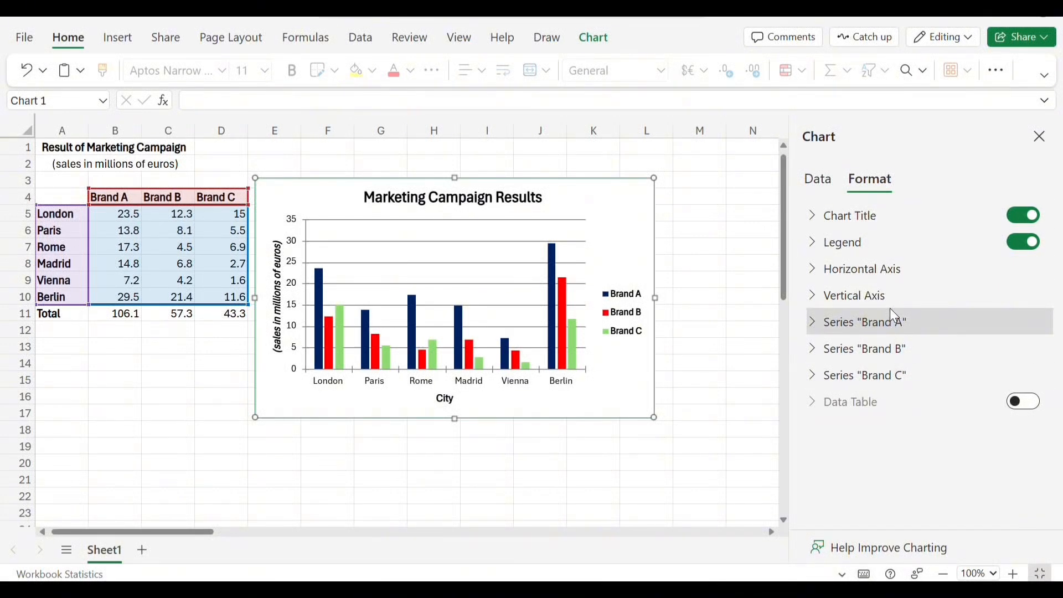
pyautogui.click(823, 179)
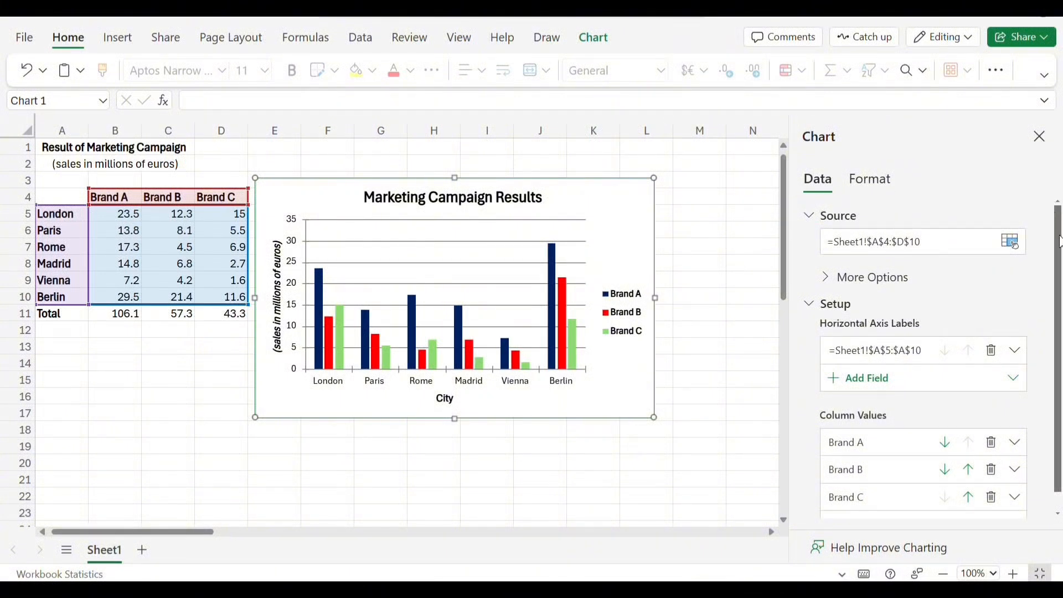
pyautogui.scroll(-1, 1060, 243)
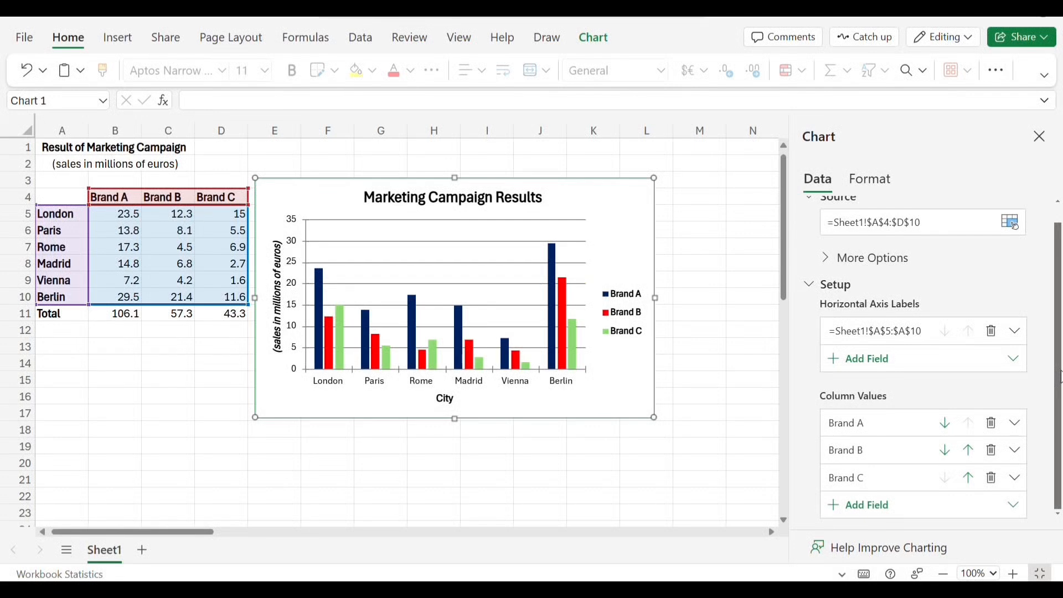
pyautogui.click(1010, 255)
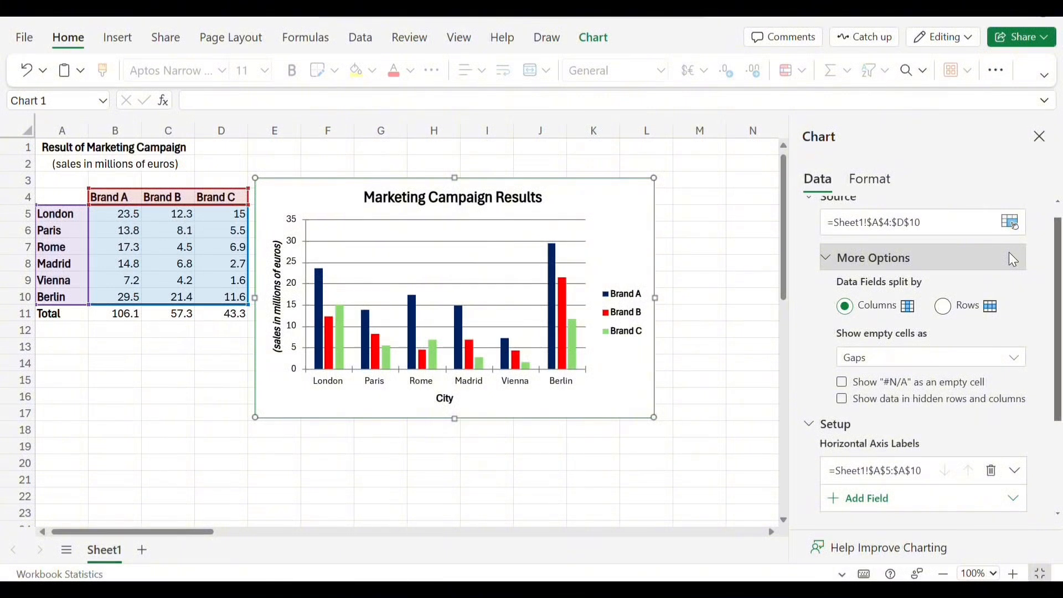
pyautogui.click(712, 256)
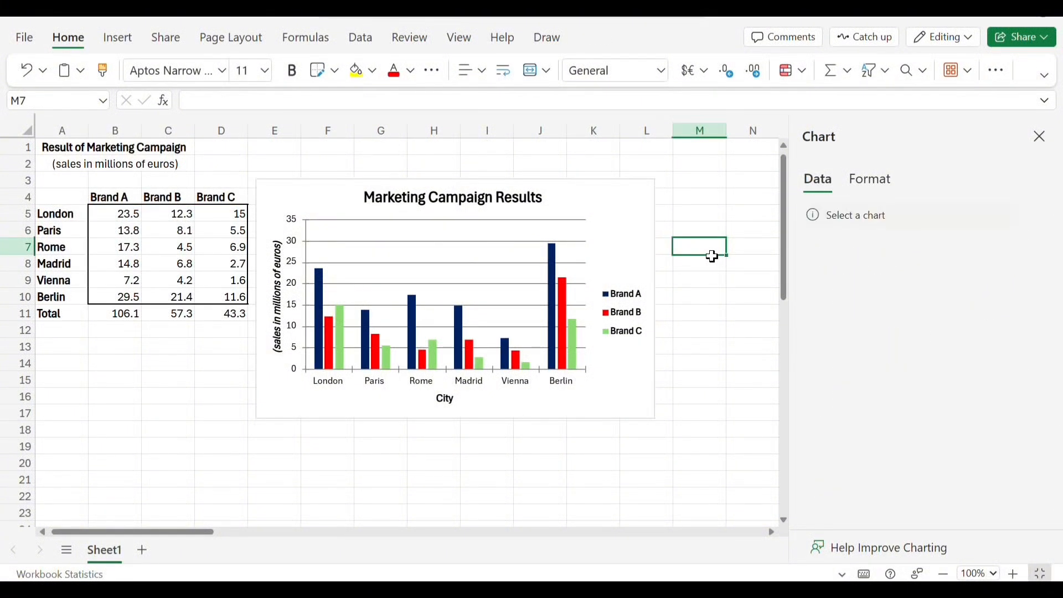
pyautogui.click(1036, 133)
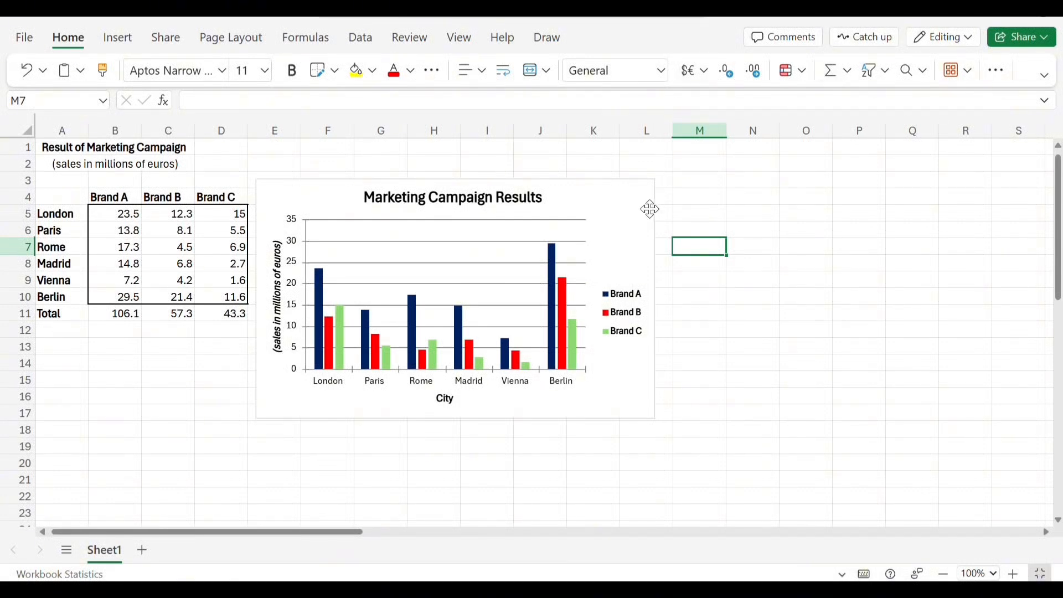
# Move the chart down about two rows so its upper edge starts at row 5, and deselect it.
pyautogui.moveTo(650, 210); pyautogui.dragTo(650, 243)
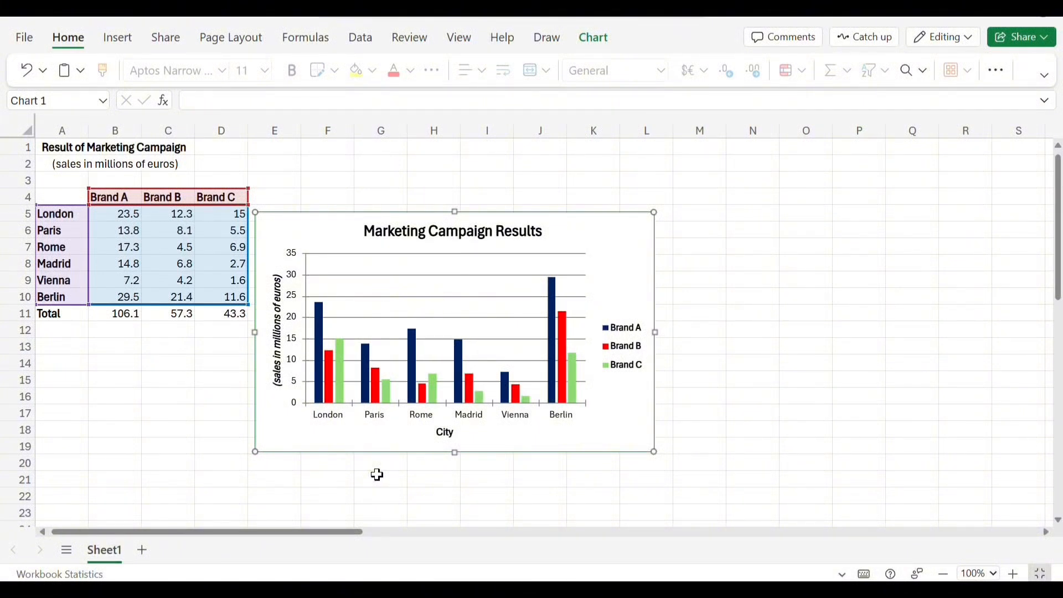
pyautogui.click(114, 415)
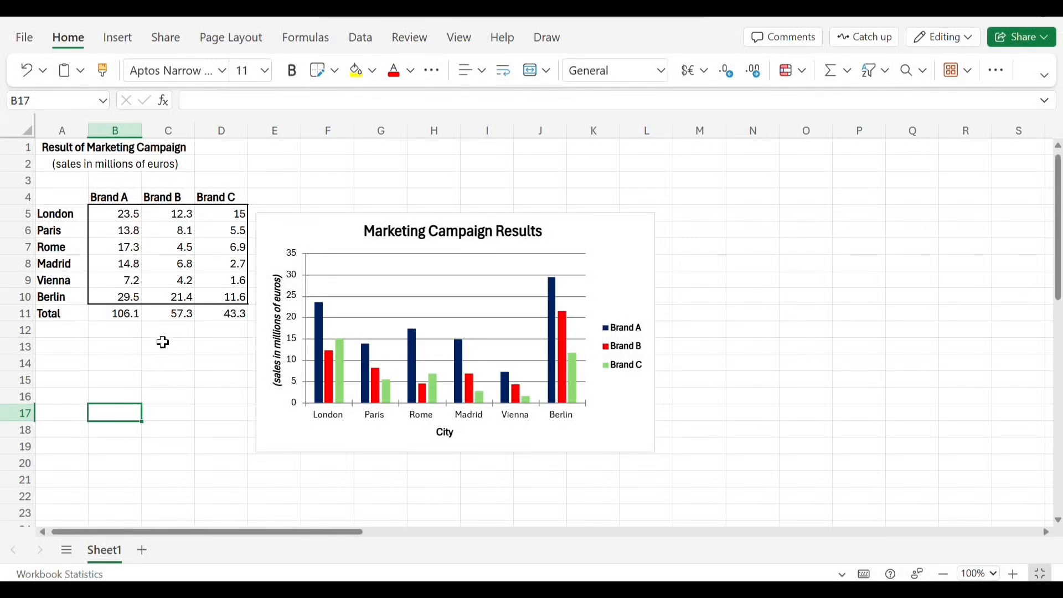